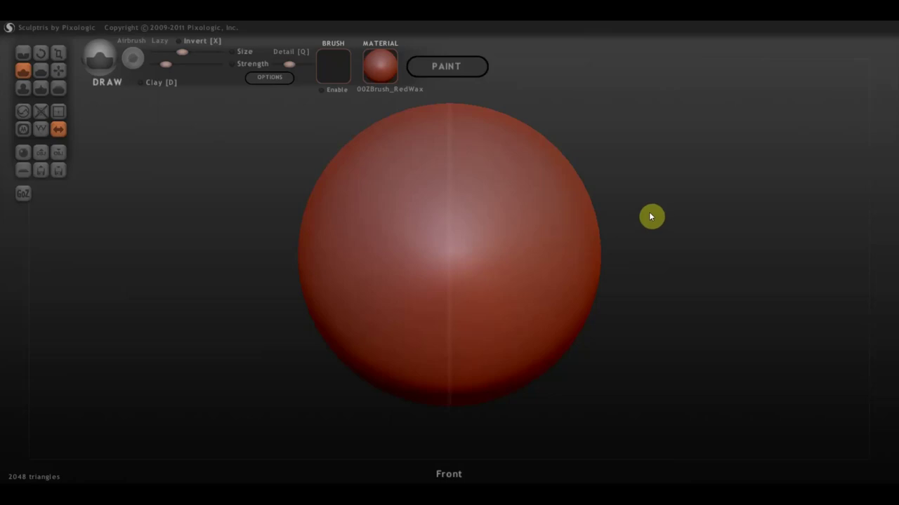
Import Female_PlanesofHead_128.OBJ from the ВСЕ для SculptGL folder as a new scene, viewed three-quarter
scroll(650, 216, down, 2)
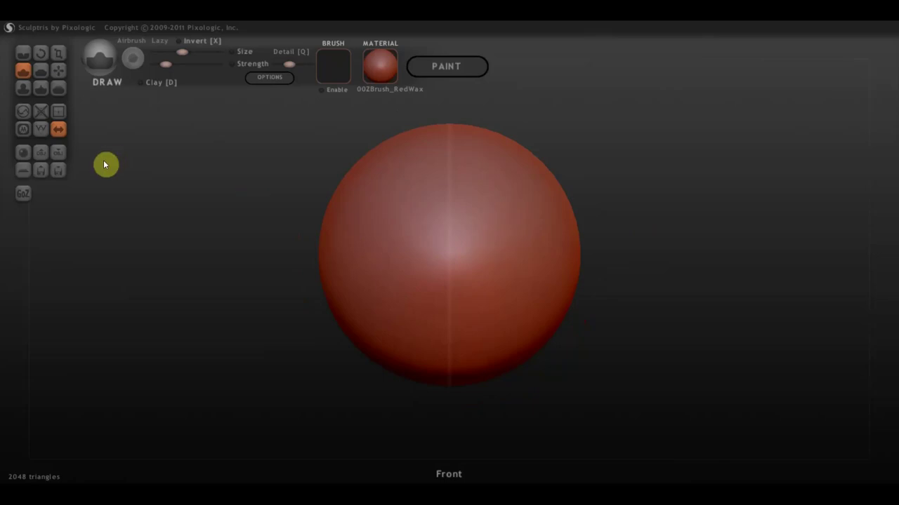
click(40, 154)
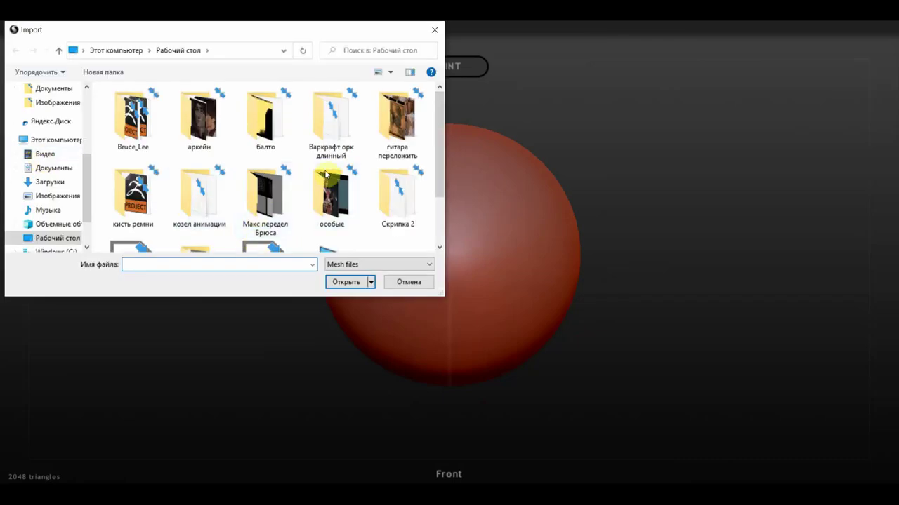
scroll(337, 205, down, 1)
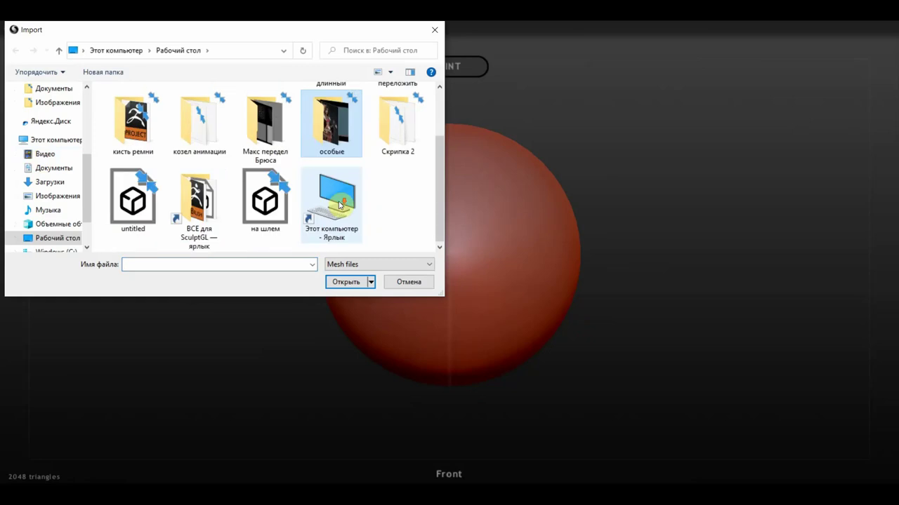
double_click(202, 204)
double_click(271, 157)
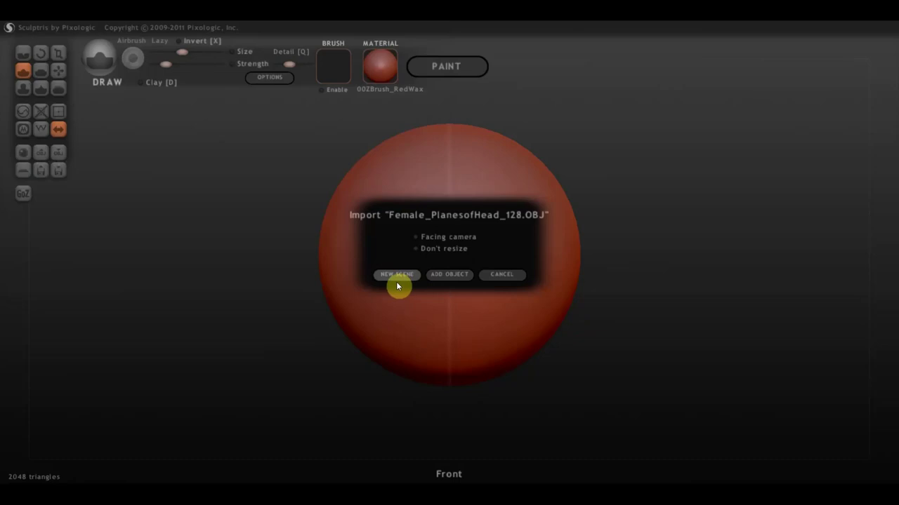
click(396, 280)
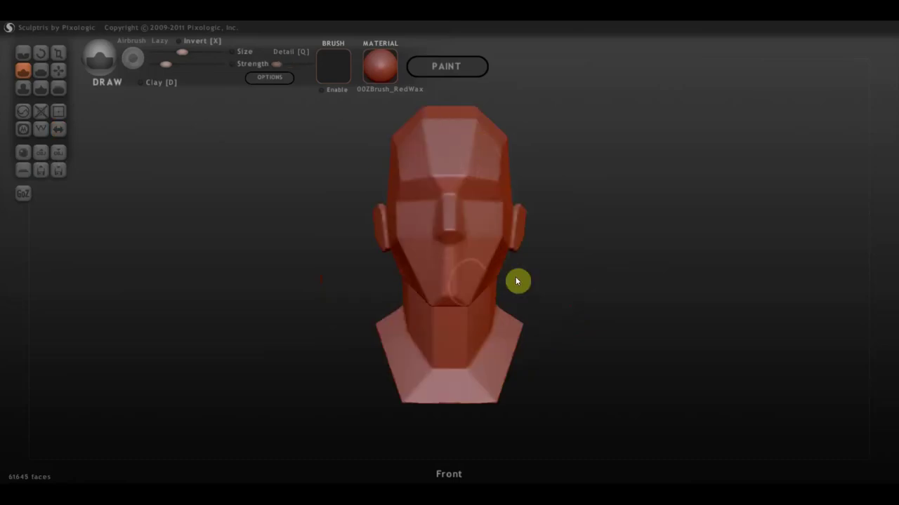
mouse_move(535, 196)
mouse_down()
mouse_move(712, 203)
mouse_move(602, 204)
mouse_move(609, 226)
mouse_up()
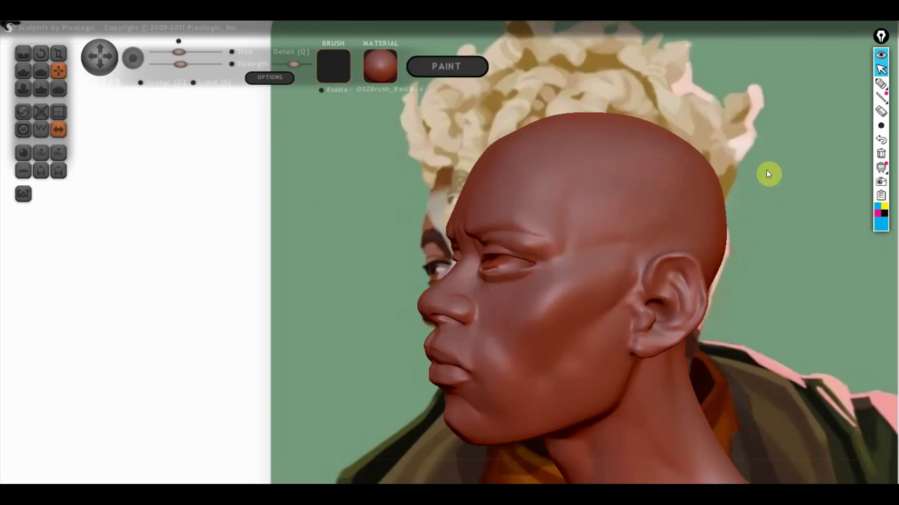
mouse_move(768, 305)
mouse_down()
mouse_move(891, 316)
mouse_move(824, 327)
mouse_move(836, 319)
mouse_move(840, 335)
mouse_move(837, 329)
mouse_up()
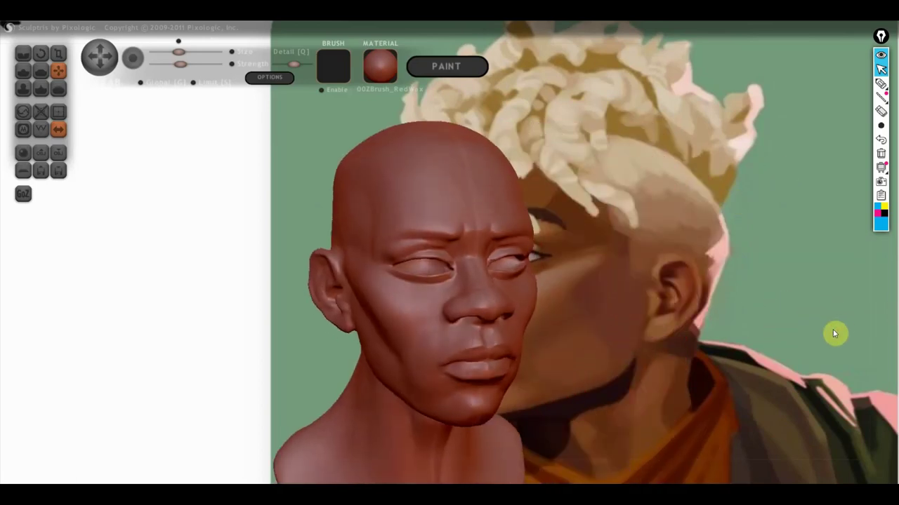
mouse_move(803, 379)
mouse_down()
mouse_move(698, 341)
mouse_move(678, 321)
mouse_move(650, 338)
mouse_move(648, 320)
mouse_move(667, 325)
mouse_move(396, 318)
mouse_up()
click(880, 83)
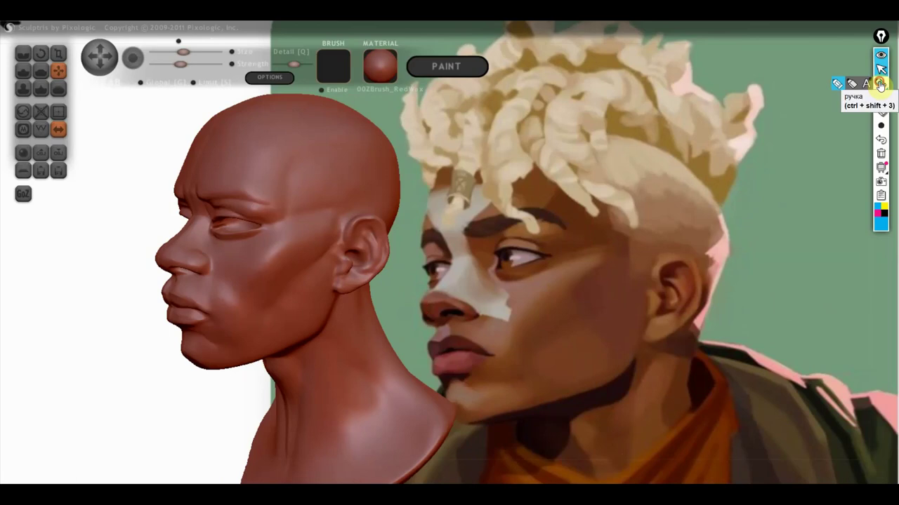
mouse_move(880, 125)
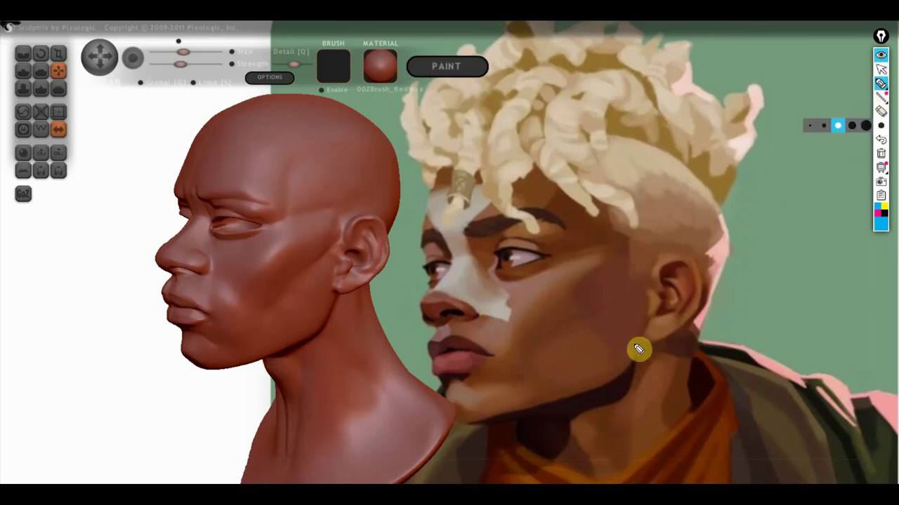
mouse_move(645, 337)
mouse_down()
mouse_move(639, 369)
mouse_move(468, 425)
mouse_move(453, 395)
mouse_move(481, 390)
mouse_up()
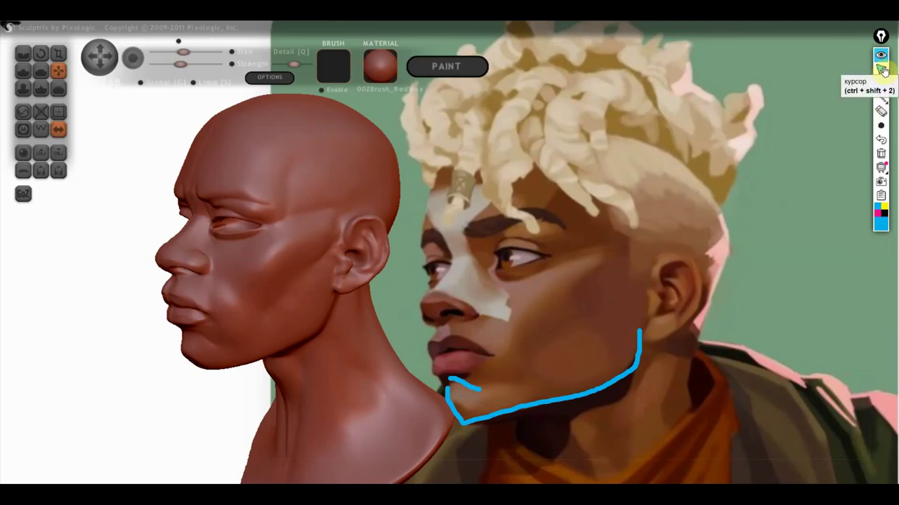
click(882, 69)
mouse_move(622, 269)
mouse_down()
mouse_move(671, 269)
mouse_move(752, 229)
mouse_up()
click(880, 153)
mouse_move(731, 201)
mouse_down()
mouse_move(437, 245)
mouse_move(481, 262)
mouse_up()
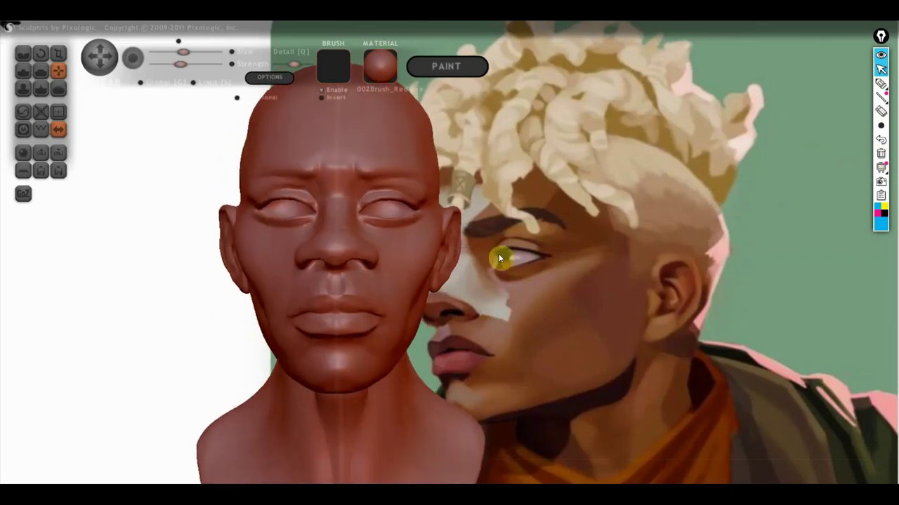
scroll(481, 256, down, 3)
alt+drag(519, 261, 588, 269)
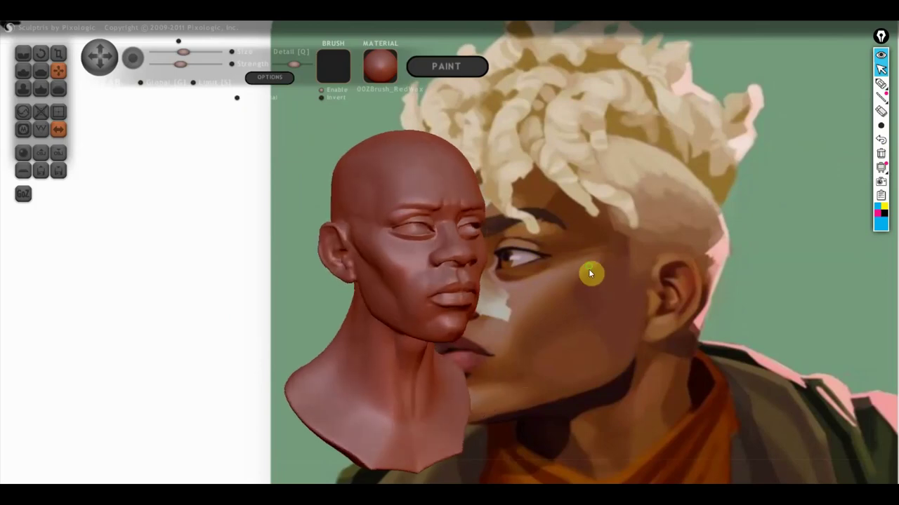
Re-import Female_PlanesofHead_128 into a new scene, replacing the detailed head
click(41, 153)
click(265, 118)
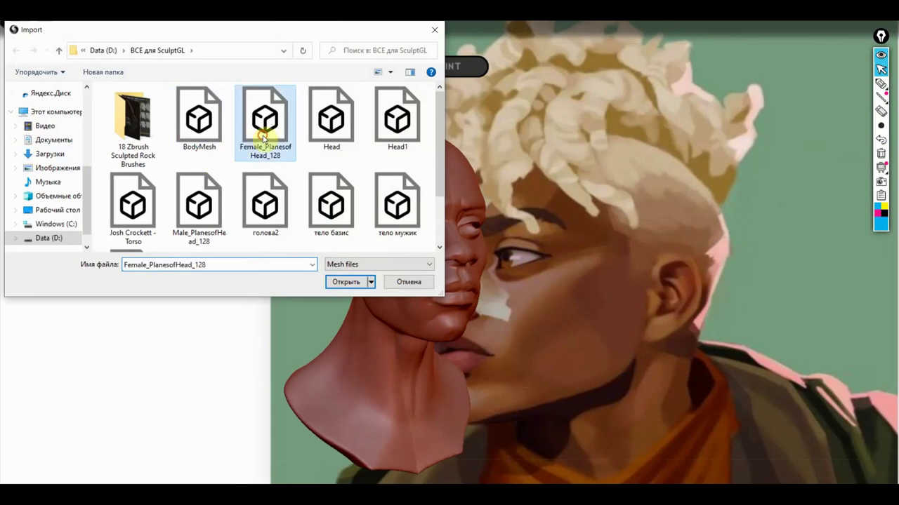
click(348, 281)
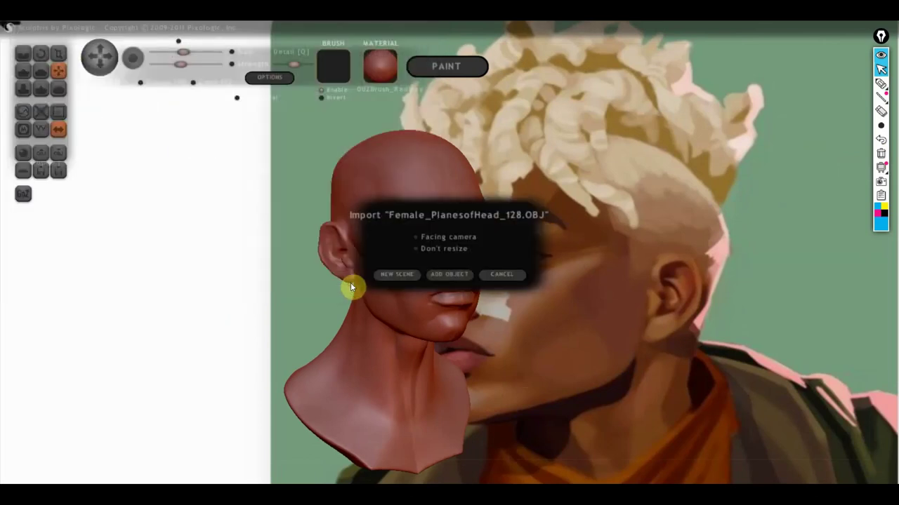
click(402, 274)
click(438, 292)
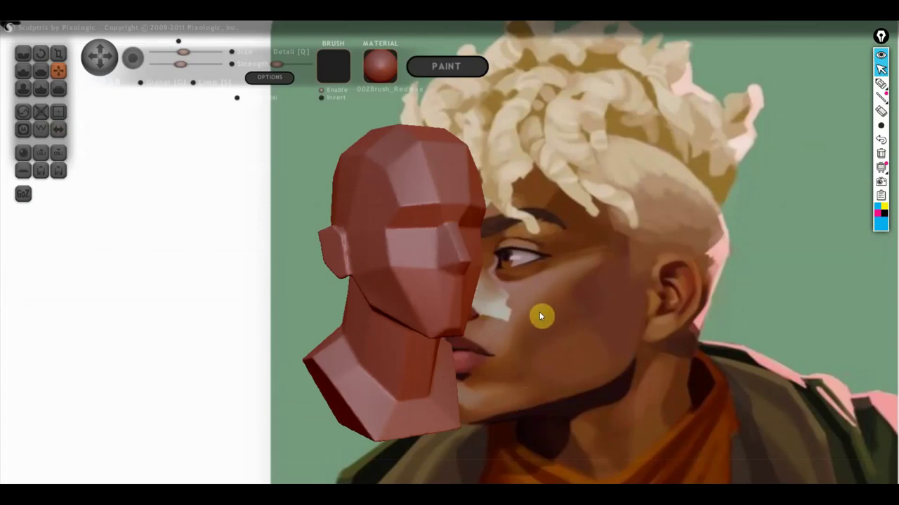
Frame the bust front-on beside the portrait, turn it toward its side, and pick Flatten
key(f)
mouse_move(564, 294)
mouse_down()
mouse_move(388, 277)
mouse_move(418, 292)
mouse_move(480, 288)
mouse_up()
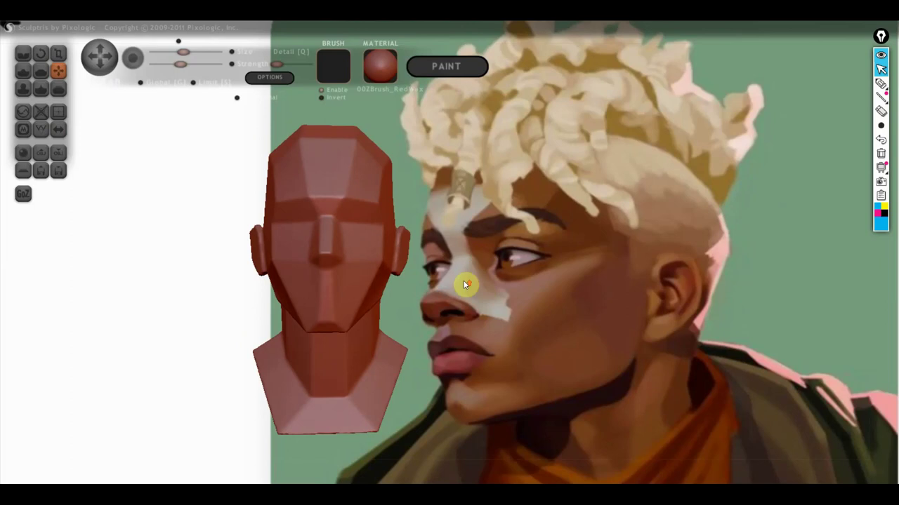
scroll(464, 284, up, 3)
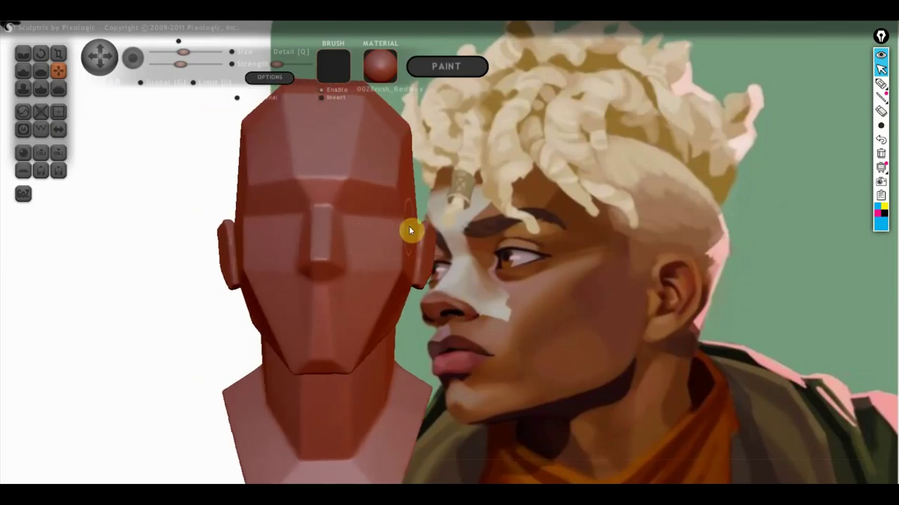
drag(424, 231, 393, 233)
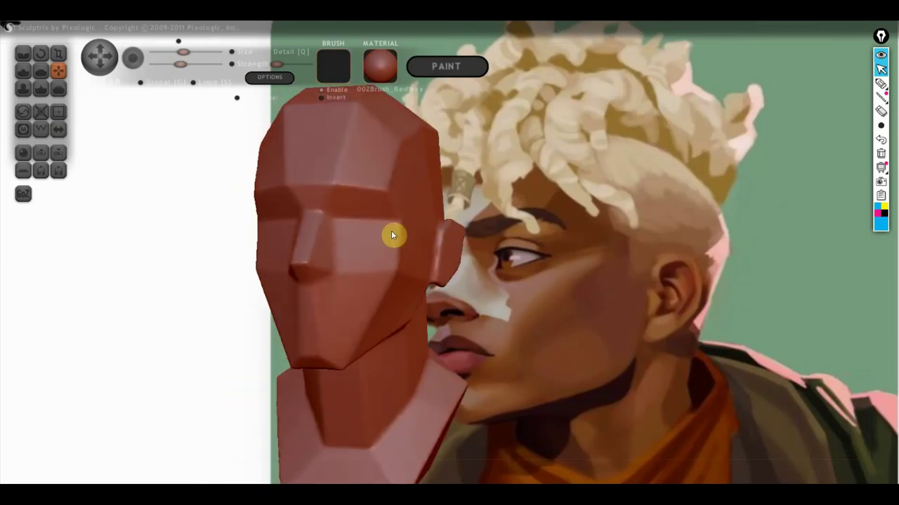
click(40, 70)
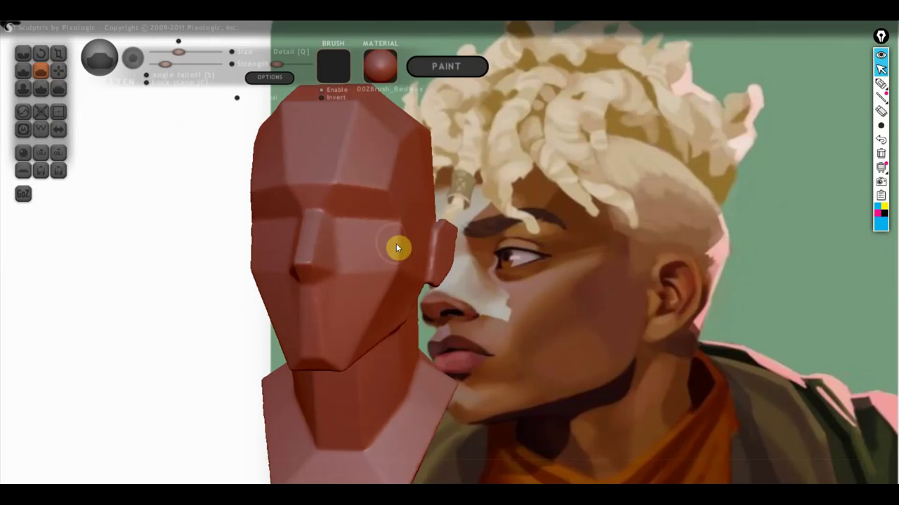
Enable mirrored symmetry, accept both prompts, and raise the Flatten brush strength
click(58, 129)
click(457, 292)
click(500, 292)
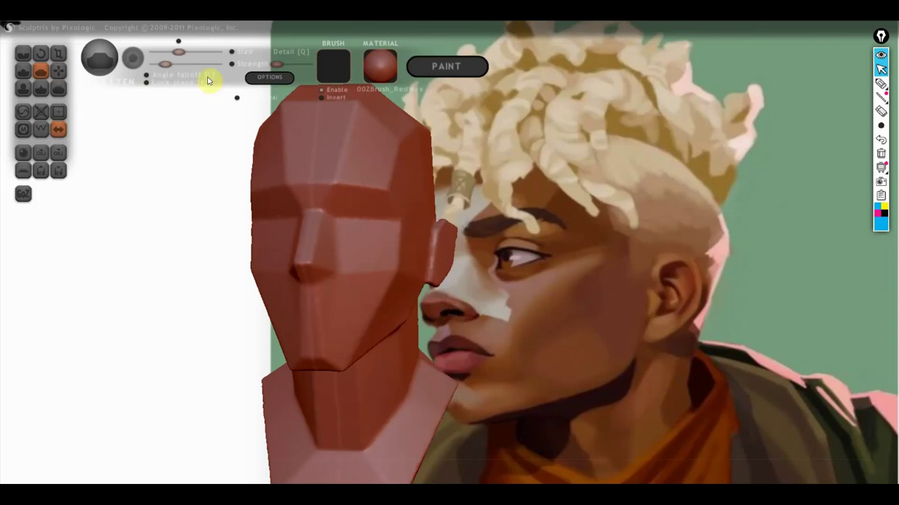
drag(169, 64, 181, 64)
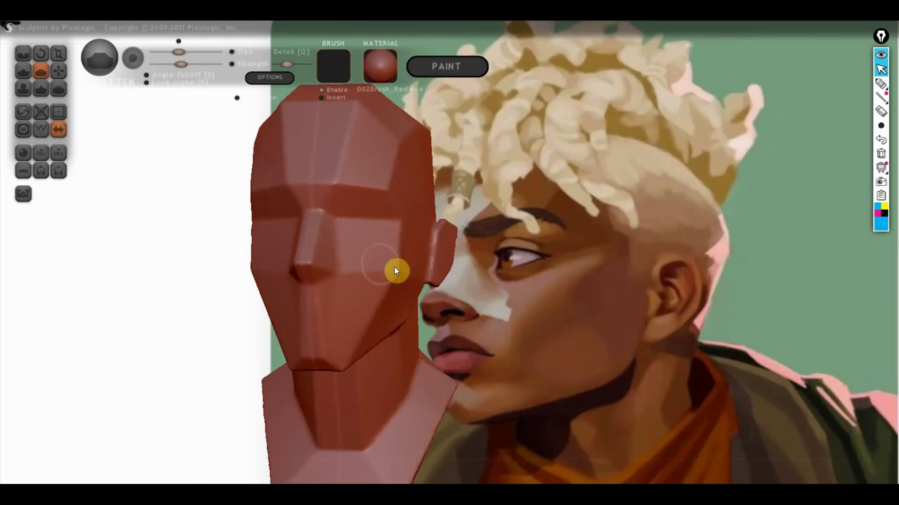
mouse_move(207, 122)
mouse_down()
mouse_move(255, 134)
mouse_move(271, 224)
mouse_up()
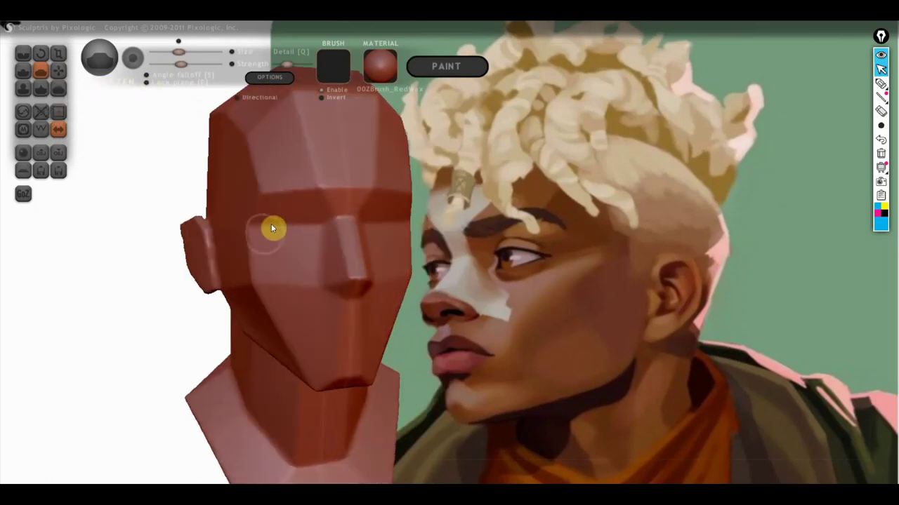
right_drag(247, 245, 330, 281)
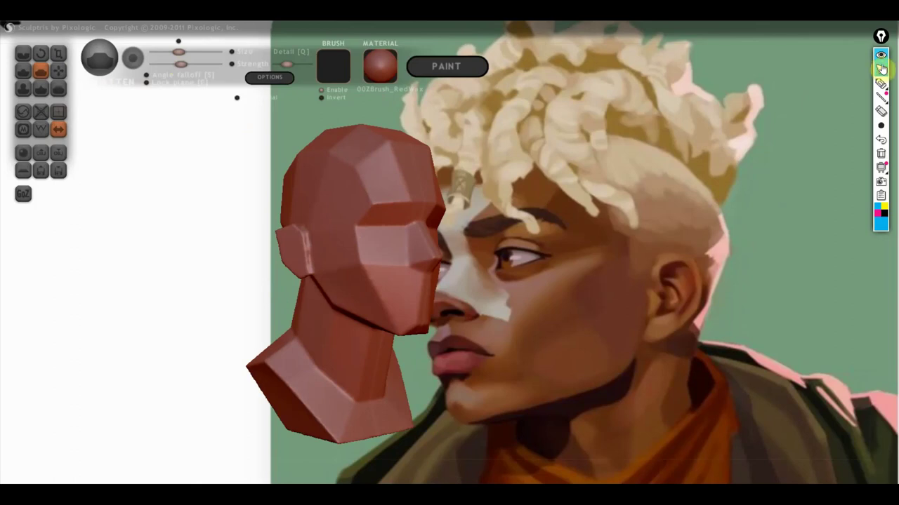
mouse_move(387, 202)
right_down()
mouse_move(365, 275)
mouse_move(360, 227)
mouse_move(366, 266)
right_up()
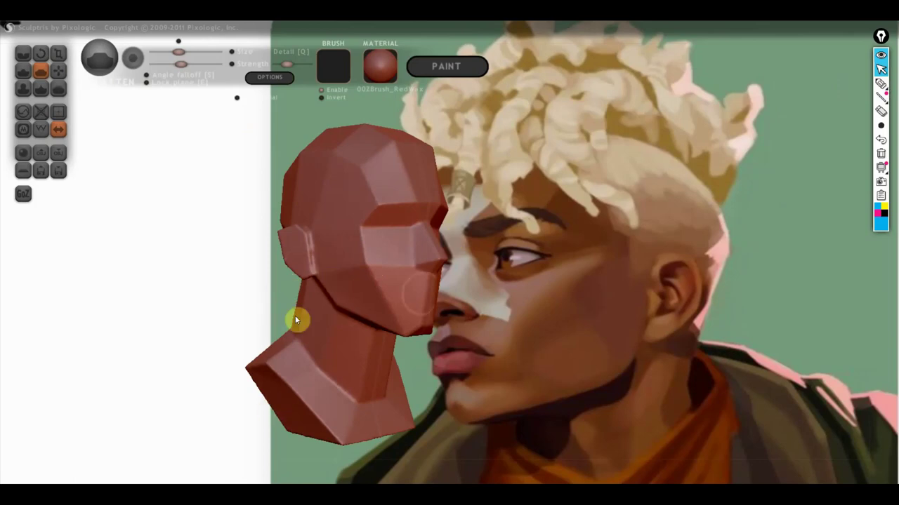
Import a fresh copy of Female_PlanesofHead_128 into a new scene
mouse_move(880, 68)
click(49, 156)
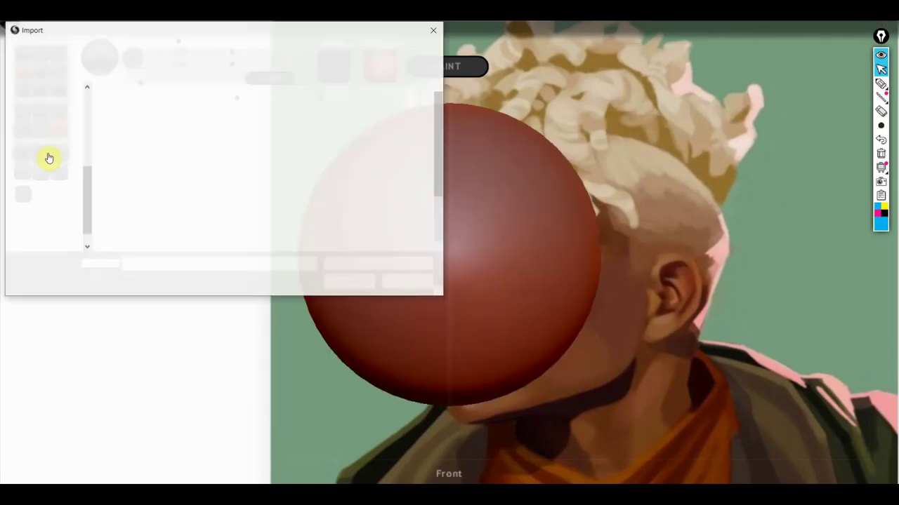
click(260, 135)
click(346, 282)
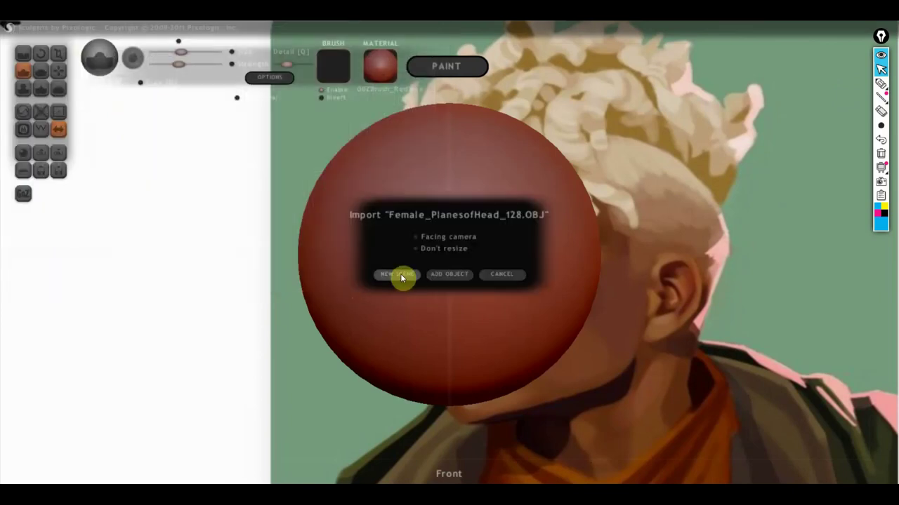
click(398, 275)
drag(406, 260, 374, 261)
Turn on mirrored symmetry, accepting both prompts, and select the Flatten brush
click(58, 129)
click(455, 298)
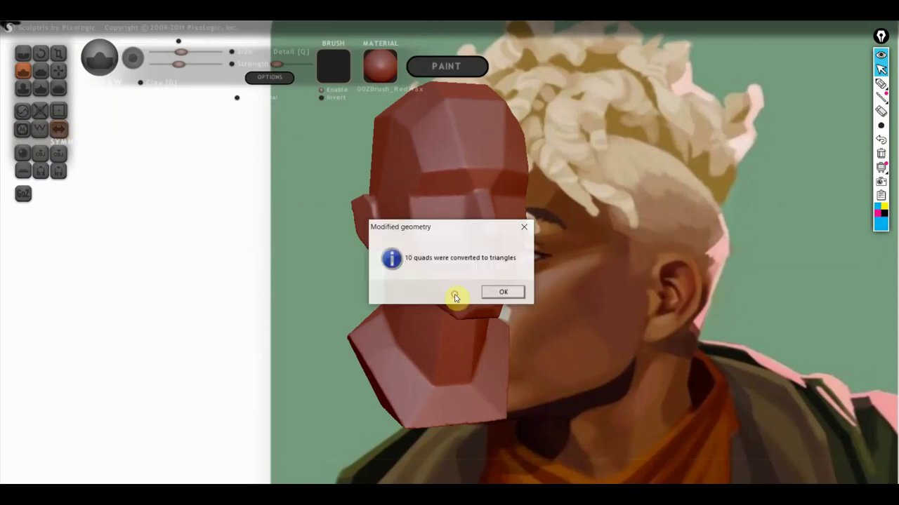
click(501, 292)
drag(408, 274, 437, 240)
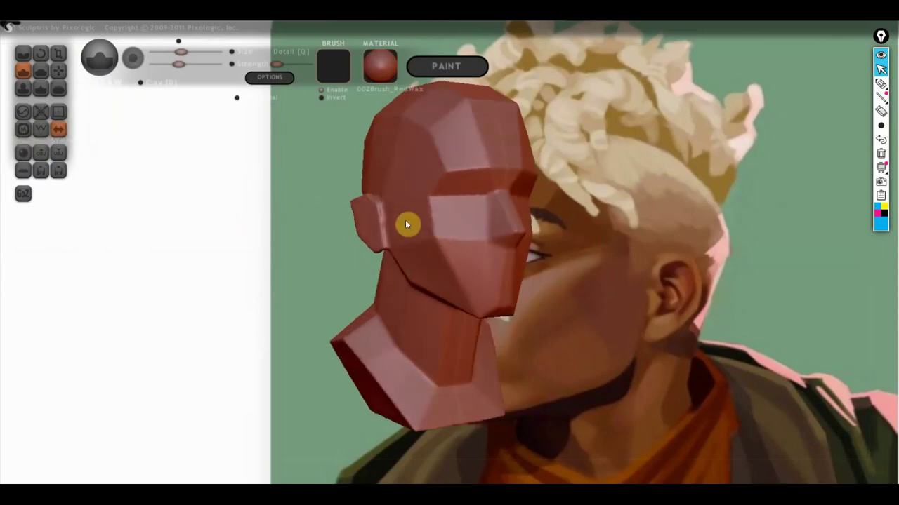
click(45, 69)
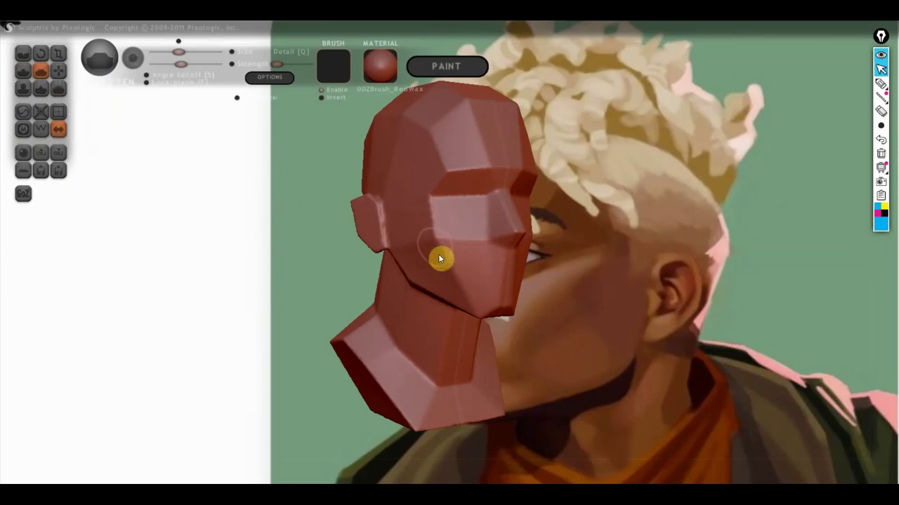
click(58, 70)
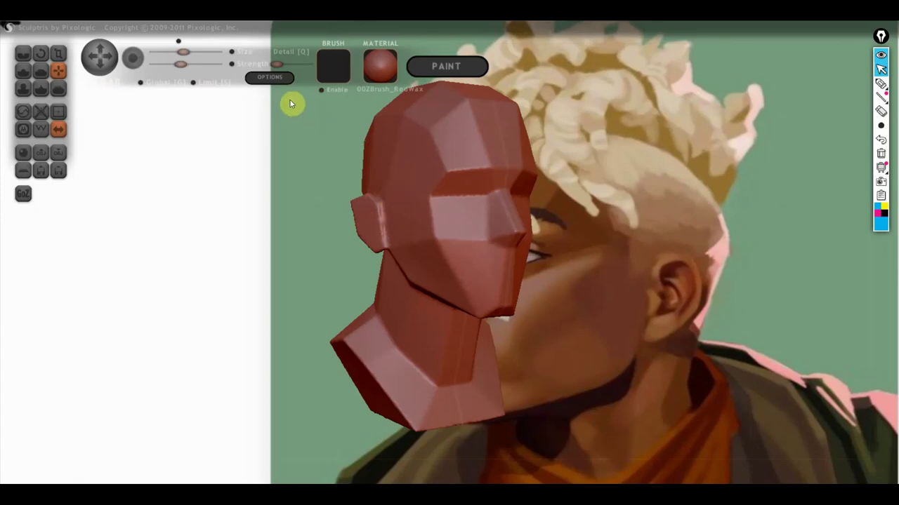
click(41, 71)
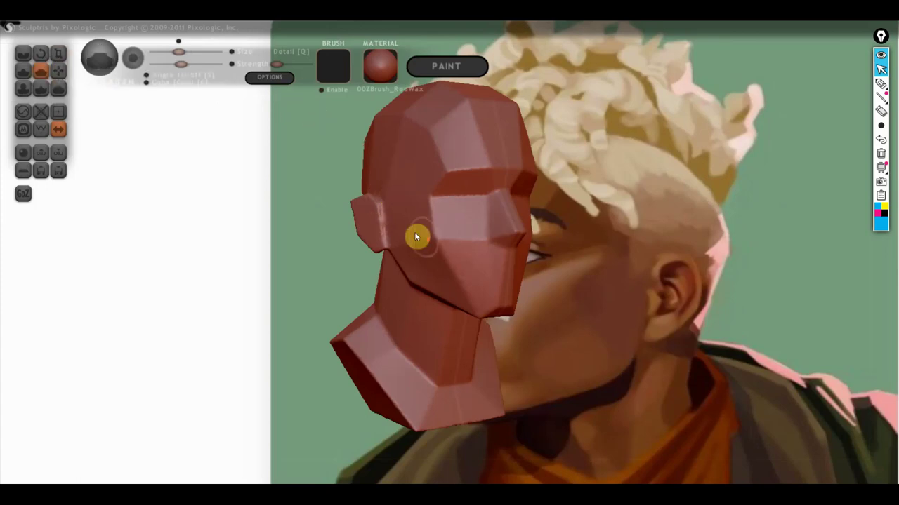
drag(417, 237, 421, 214)
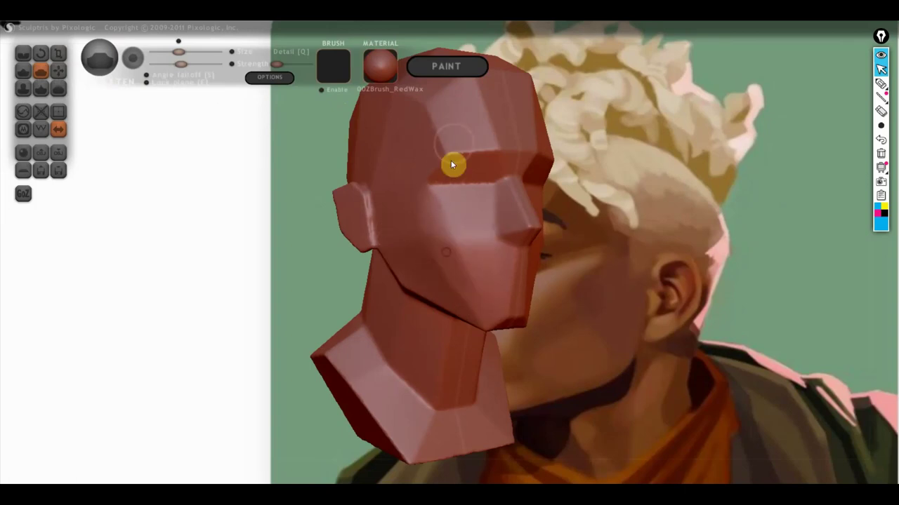
mouse_move(463, 143)
middle_down()
mouse_move(567, 184)
mouse_move(527, 233)
mouse_move(434, 180)
middle_up()
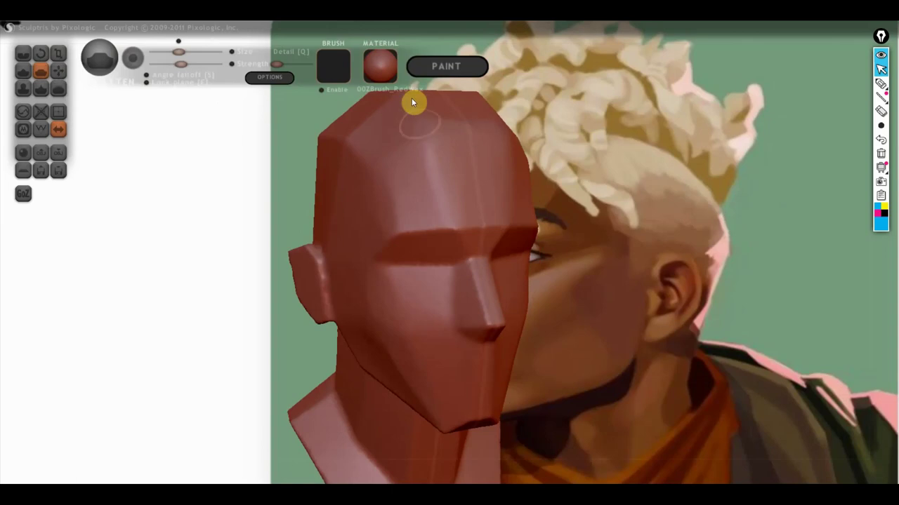
mouse_move(381, 166)
middle_down()
mouse_move(435, 209)
mouse_move(487, 153)
middle_up()
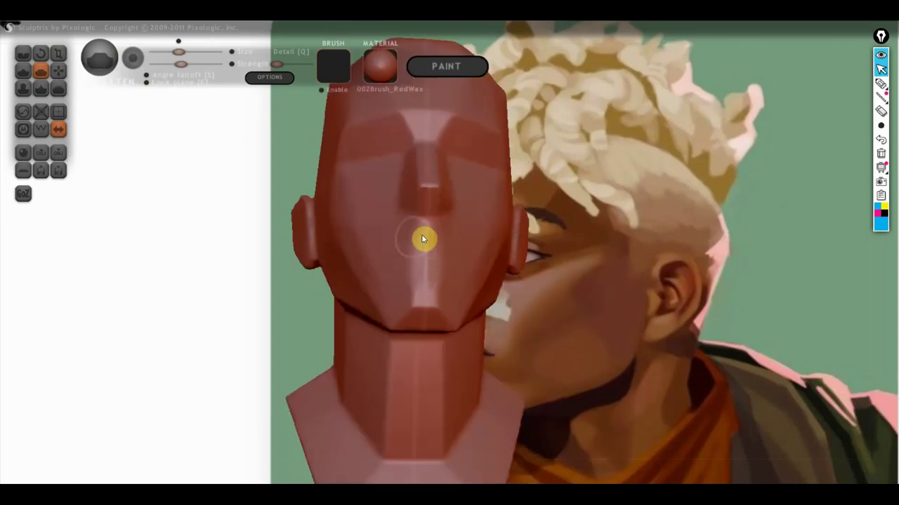
middle_drag(406, 269, 375, 275)
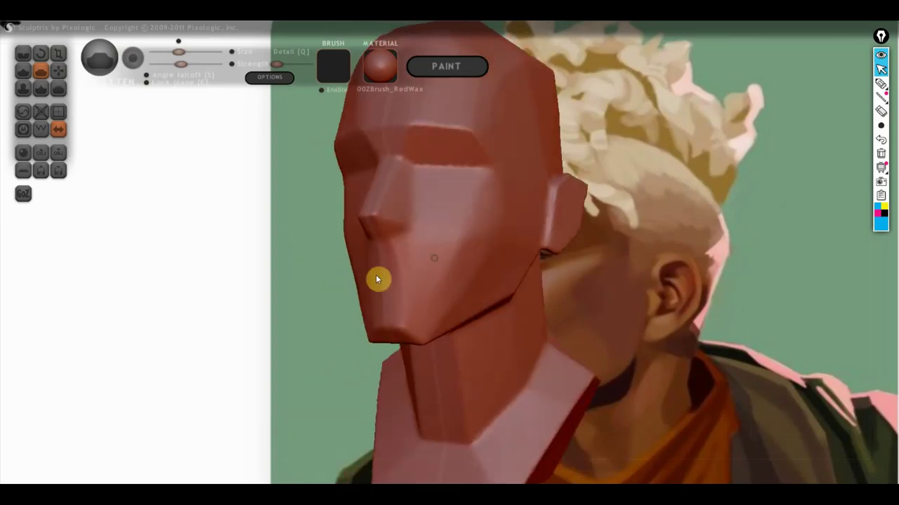
mouse_move(457, 297)
middle_down()
mouse_move(431, 287)
mouse_move(465, 277)
middle_up()
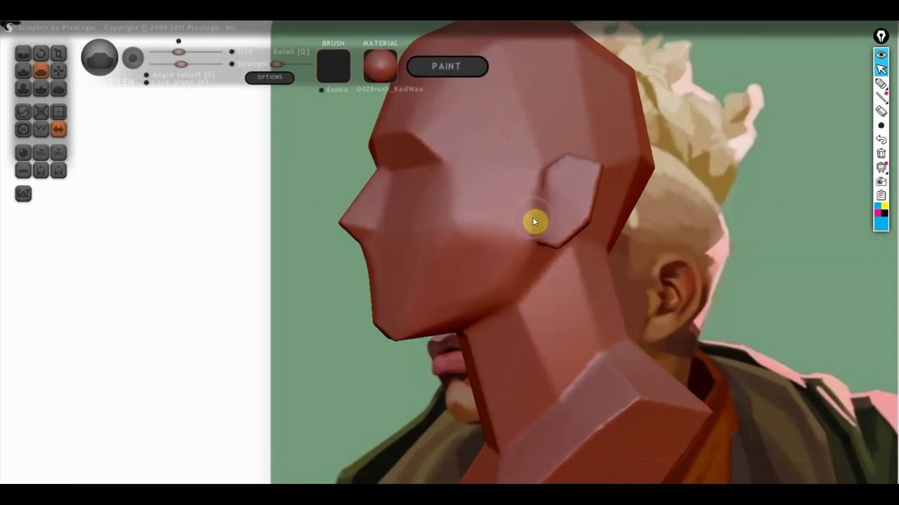
scroll(553, 232, down, 2)
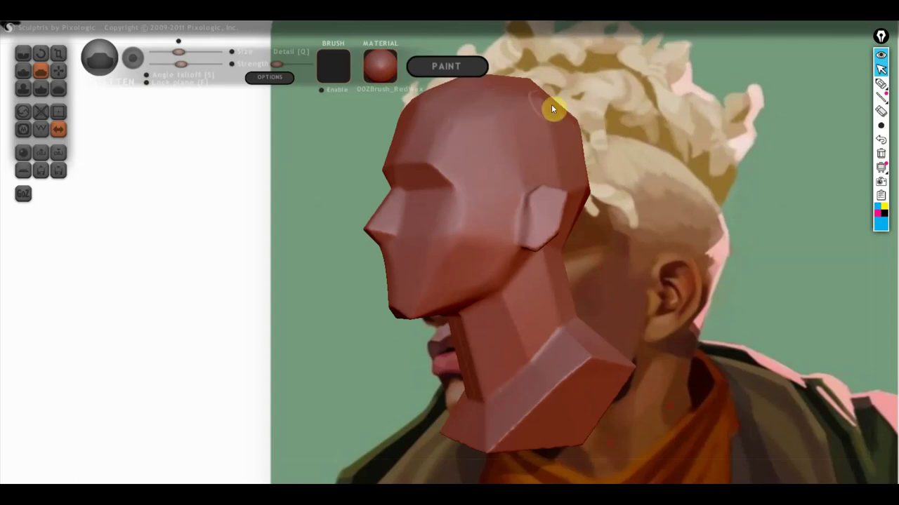
right_drag(521, 145, 668, 147)
shift+drag(614, 283, 511, 271)
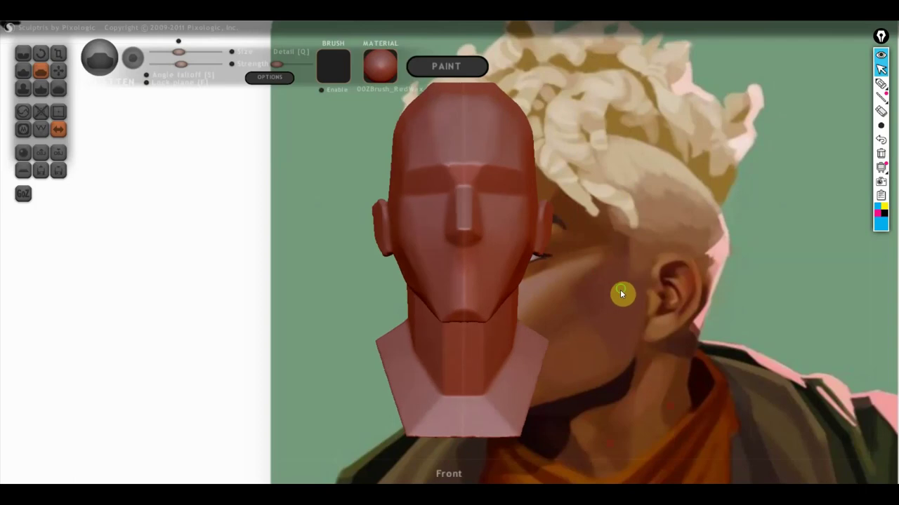
Pull the neck outward with Grab and slide the bust left of the portrait
click(59, 71)
drag(303, 221, 307, 209)
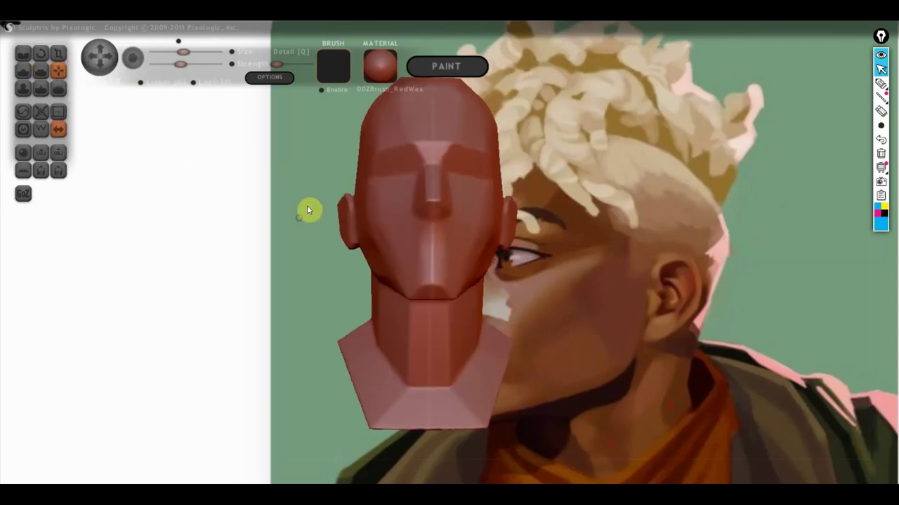
scroll(380, 314, down, 3)
scroll(390, 310, down, 1)
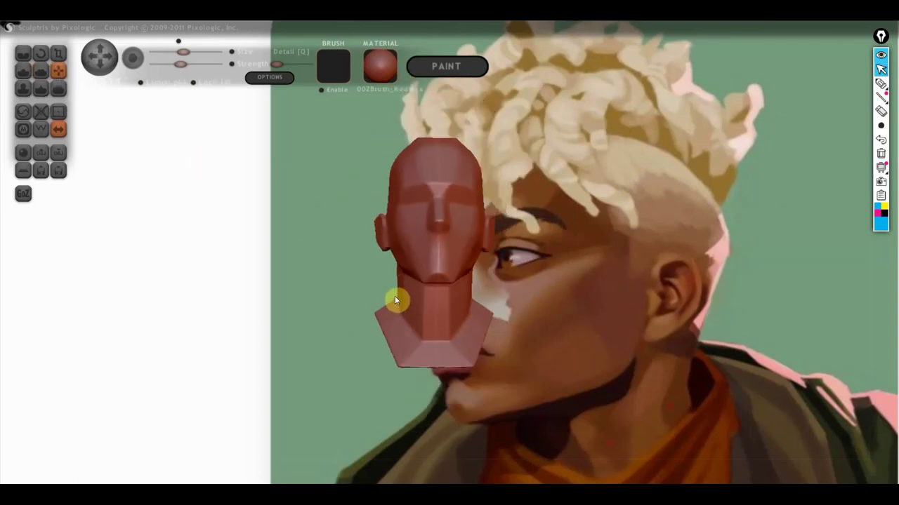
mouse_move(396, 298)
mouse_down()
mouse_move(447, 316)
mouse_move(327, 330)
mouse_up()
mouse_move(439, 322)
mouse_down()
mouse_move(455, 295)
mouse_move(487, 285)
mouse_move(483, 276)
mouse_up()
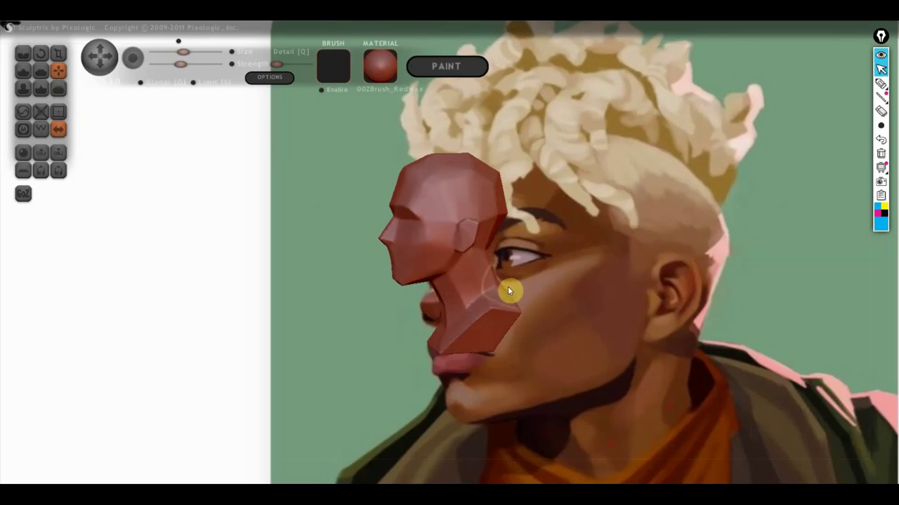
mouse_move(510, 290)
mouse_down()
mouse_move(534, 299)
mouse_move(634, 290)
mouse_move(493, 317)
mouse_move(496, 302)
mouse_up()
scroll(610, 295, up, 3)
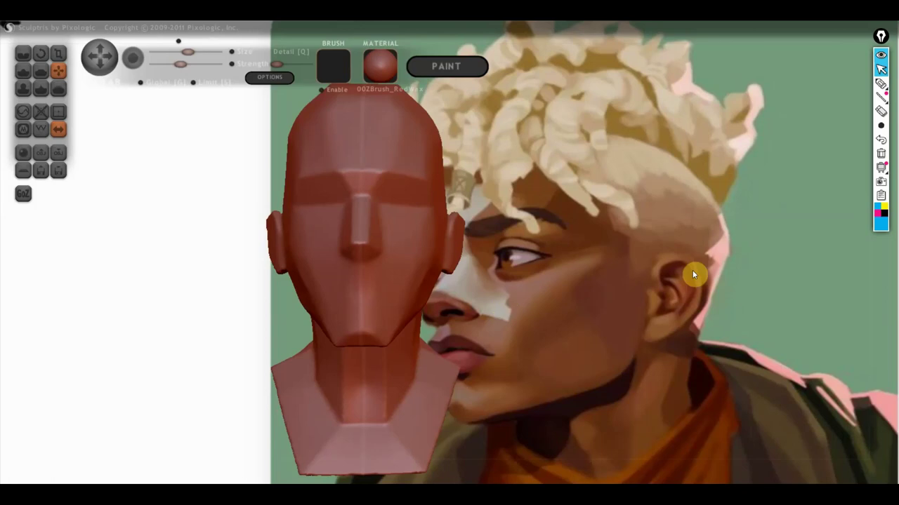
drag(692, 274, 525, 316)
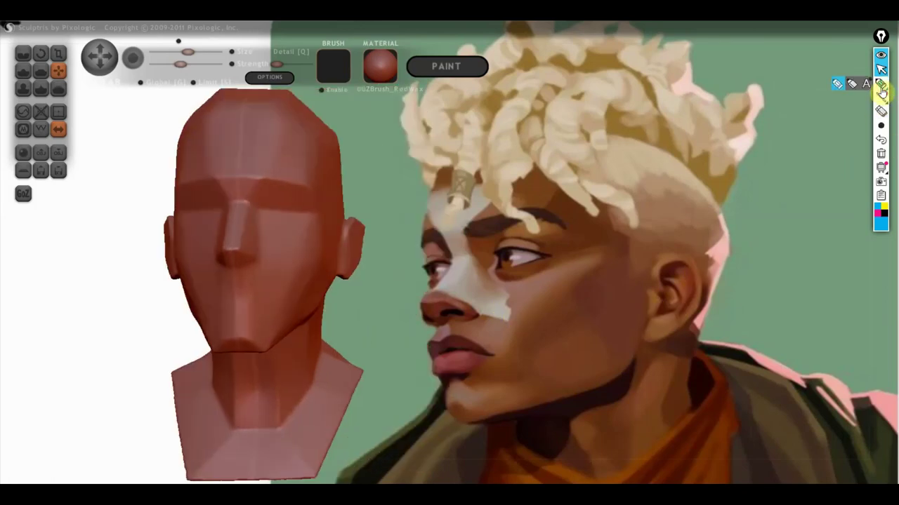
Sketch jaw, lip and cheek planes on the portrait with Epic Pen, then clear them
click(880, 85)
mouse_move(638, 340)
mouse_down()
mouse_move(607, 382)
mouse_move(475, 424)
mouse_up()
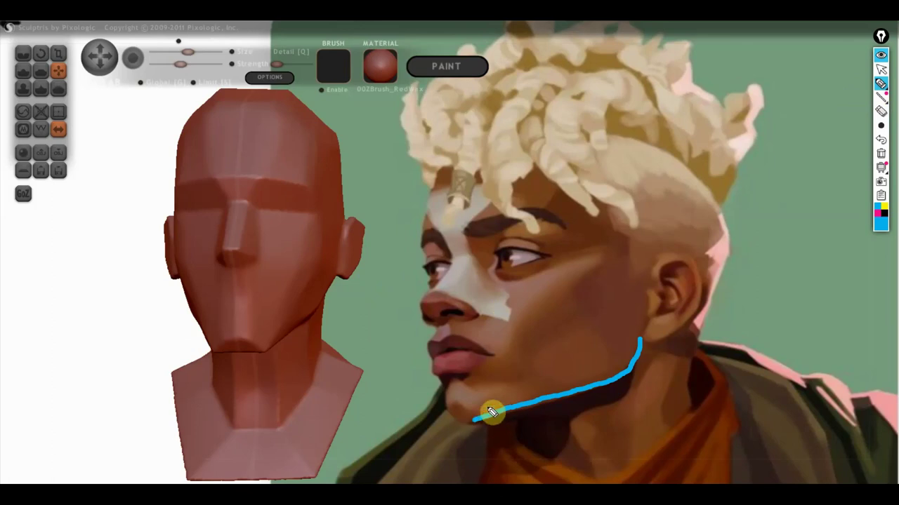
mouse_move(496, 355)
mouse_down()
mouse_move(470, 342)
mouse_move(446, 344)
mouse_move(431, 363)
mouse_move(456, 381)
mouse_move(494, 363)
mouse_up()
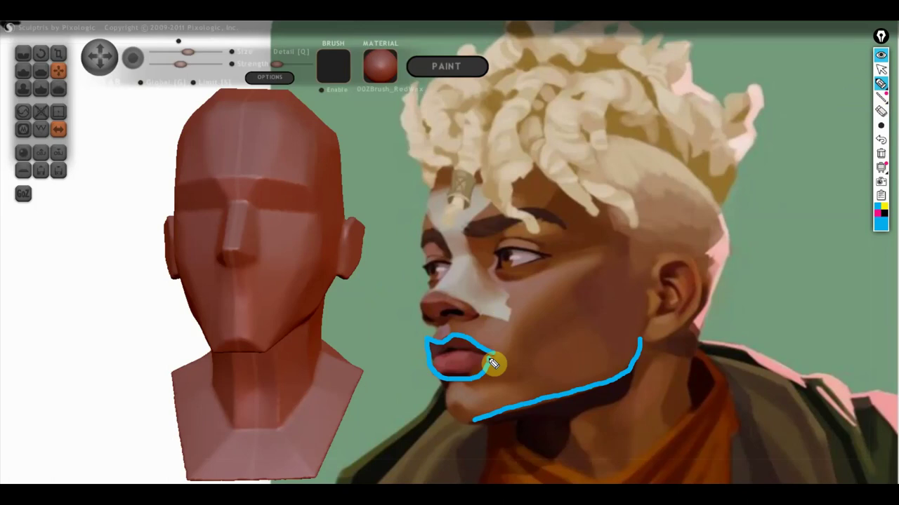
mouse_move(624, 249)
mouse_down()
mouse_move(552, 297)
mouse_move(533, 335)
mouse_move(532, 361)
mouse_move(505, 381)
mouse_move(491, 341)
mouse_move(528, 351)
mouse_move(635, 284)
mouse_up()
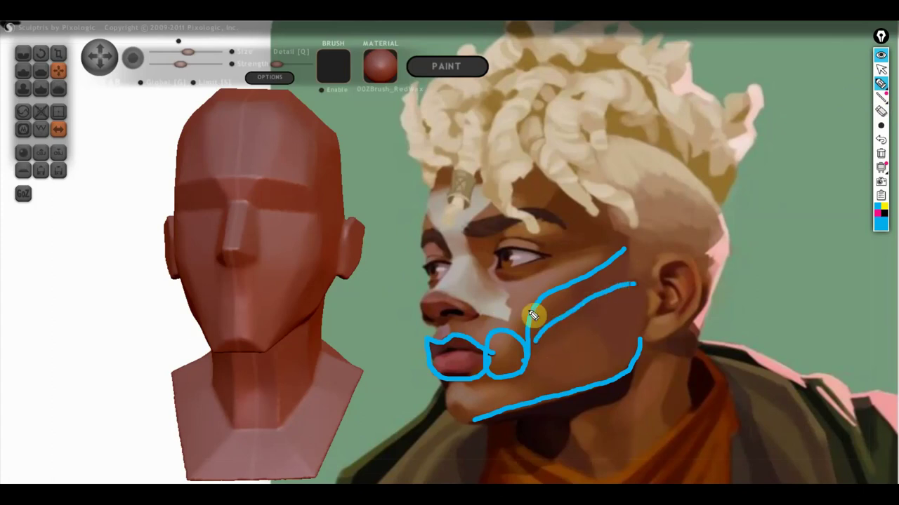
mouse_move(494, 283)
mouse_down()
mouse_move(477, 305)
mouse_move(516, 324)
mouse_up()
mouse_move(497, 283)
mouse_down()
mouse_move(632, 252)
mouse_move(538, 293)
mouse_move(520, 321)
mouse_up()
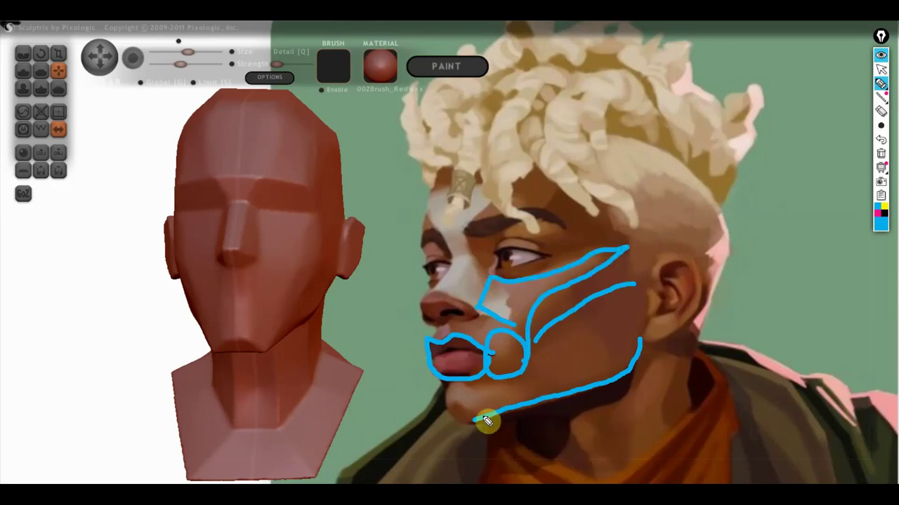
drag(483, 427, 454, 390)
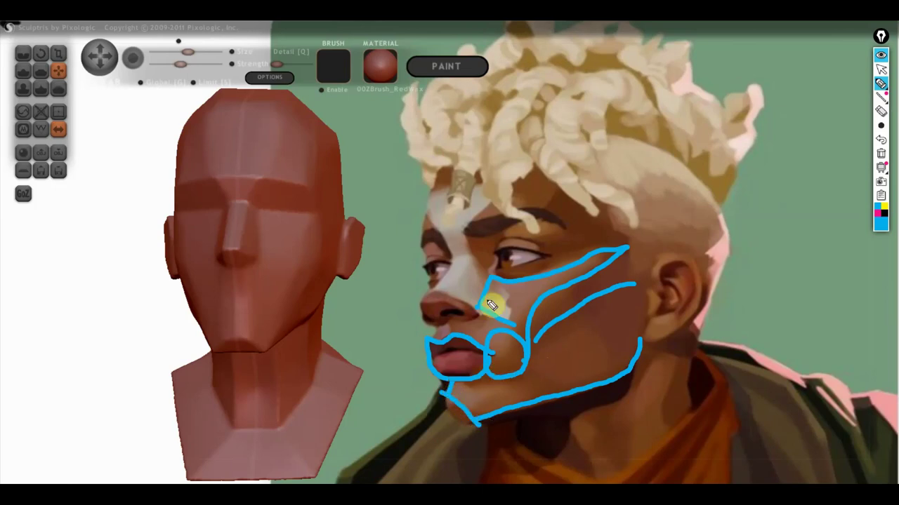
click(881, 154)
Leave Epic Pen, enlarge the bust in three-quarter view, and pick the Draw and Crease brushes
mouse_move(880, 125)
click(880, 69)
drag(616, 235, 299, 293)
scroll(472, 279, up, 3)
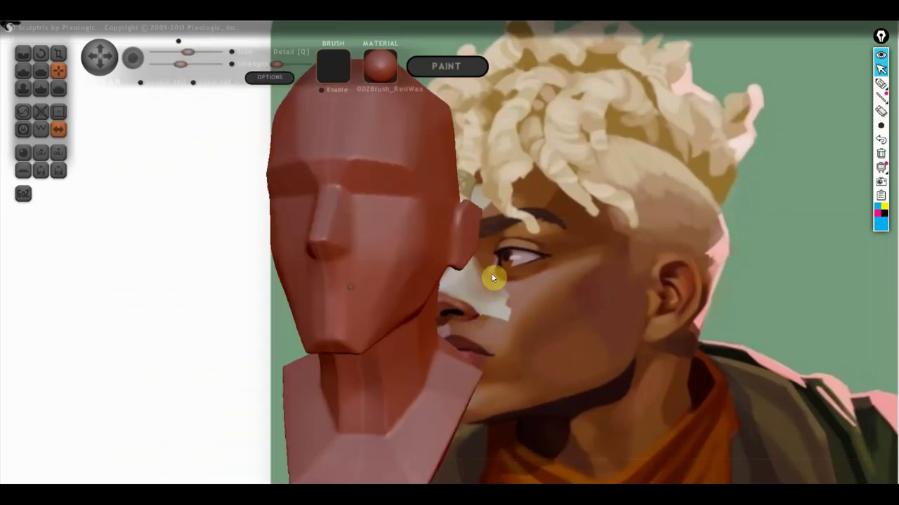
drag(471, 279, 450, 282)
click(24, 73)
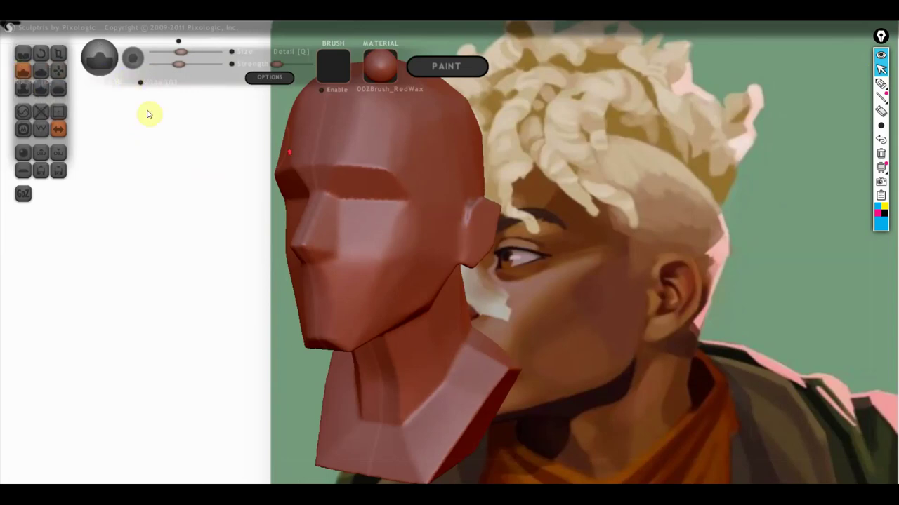
click(21, 71)
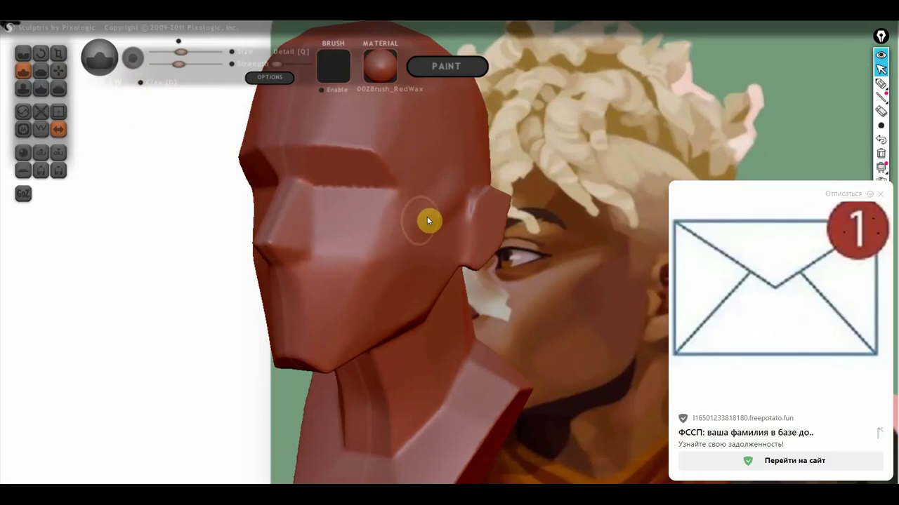
click(881, 197)
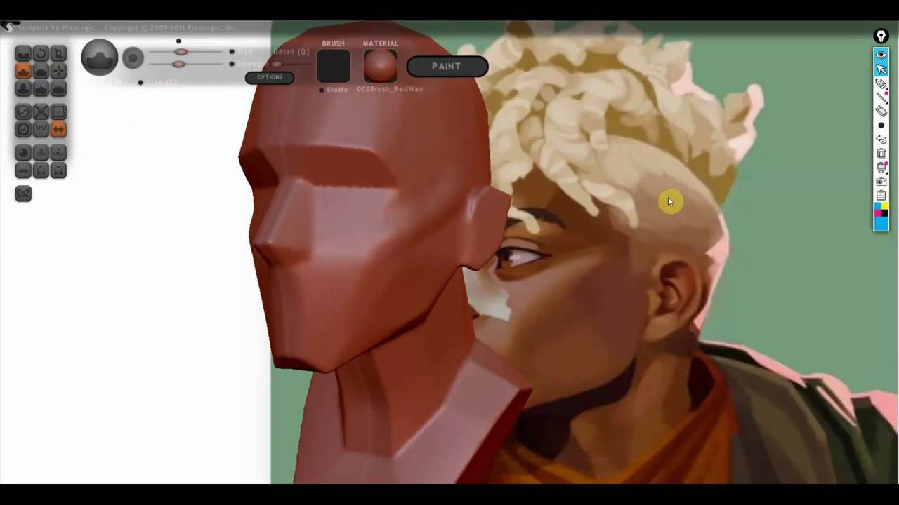
Carve a crease down the cheek from the ear, then lower strength and stroke toward the jaw
mouse_move(438, 214)
mouse_down()
mouse_move(387, 246)
mouse_move(376, 283)
mouse_up()
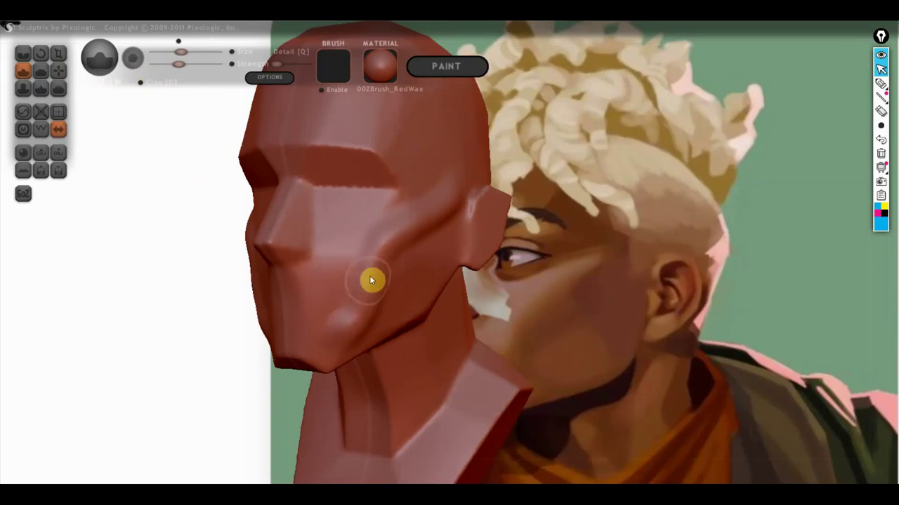
mouse_move(420, 239)
right_down()
mouse_move(513, 241)
mouse_move(456, 249)
mouse_move(398, 273)
mouse_move(371, 269)
right_up()
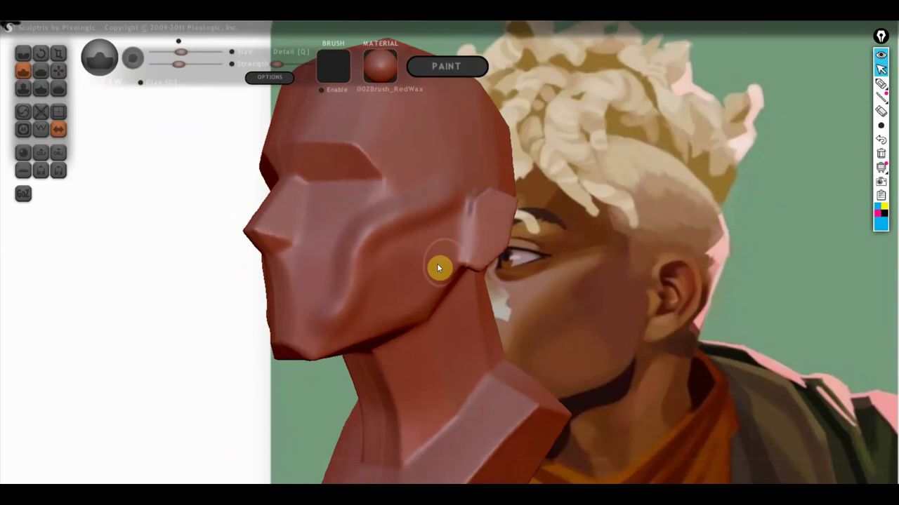
drag(175, 65, 169, 64)
mouse_move(439, 260)
mouse_down()
mouse_move(450, 269)
mouse_move(416, 308)
mouse_move(376, 326)
mouse_up()
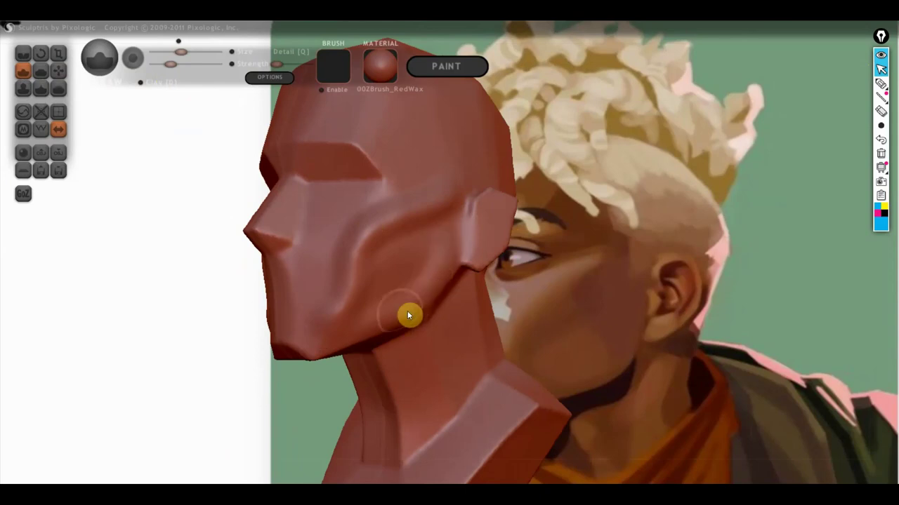
Switch brushes and carve a faint groove across the cheek toward the ear
click(41, 71)
drag(215, 184, 323, 240)
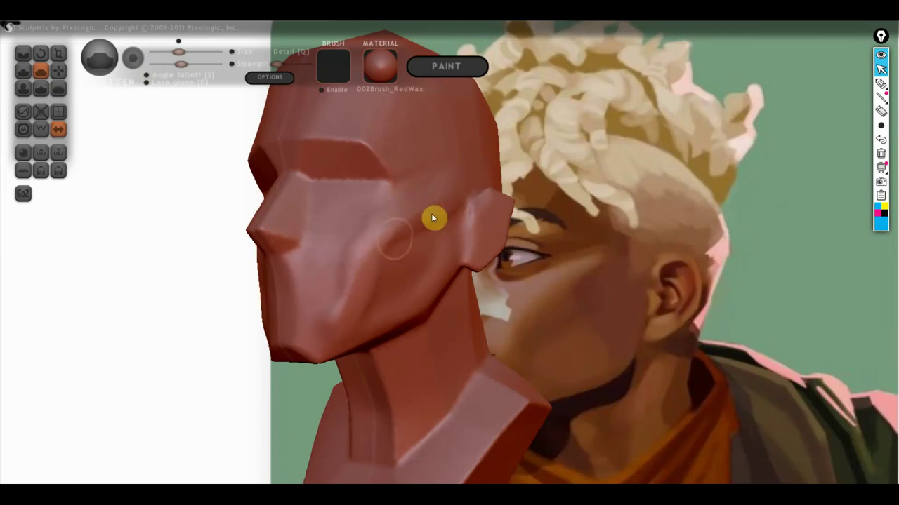
mouse_move(426, 207)
right_down()
mouse_move(493, 239)
mouse_move(558, 242)
mouse_move(523, 240)
mouse_move(476, 257)
right_up()
click(23, 73)
click(24, 73)
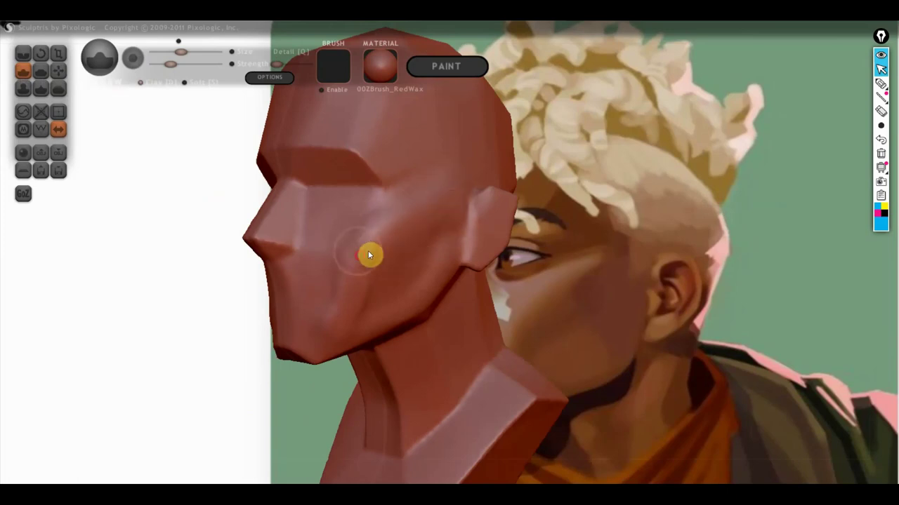
right_drag(367, 250, 386, 270)
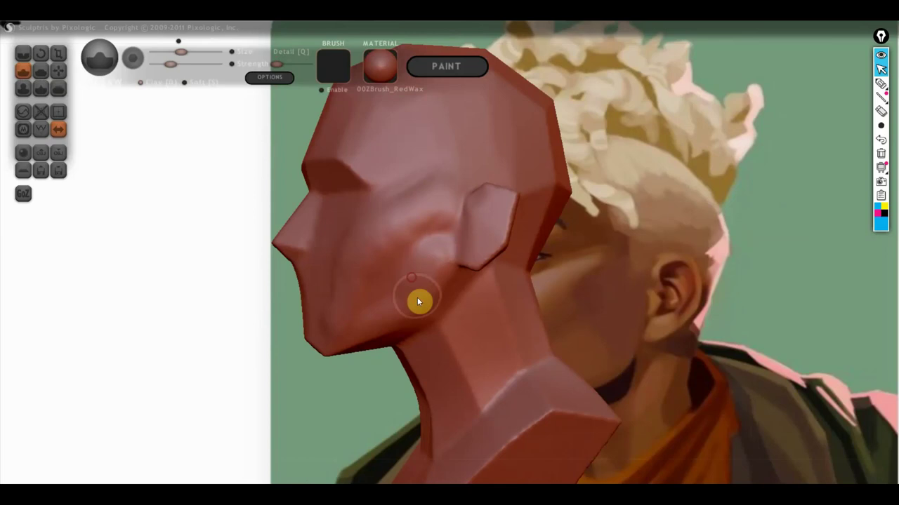
click(40, 71)
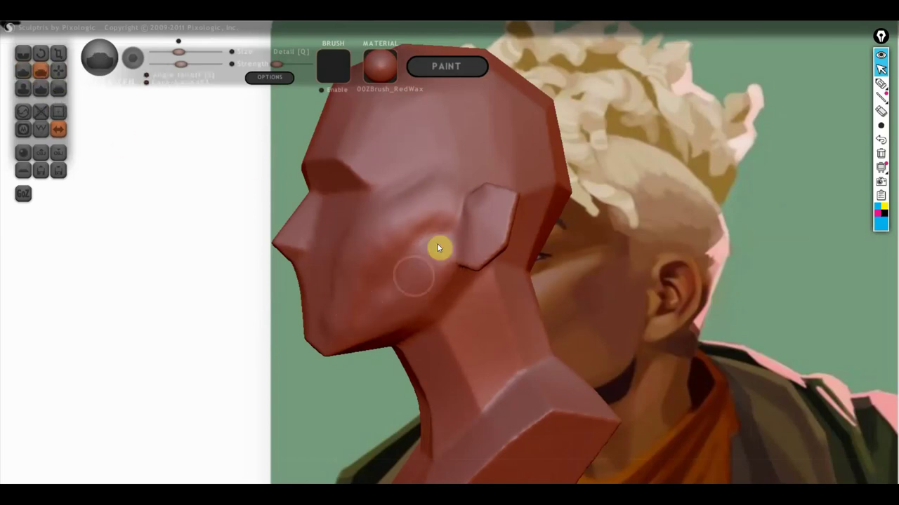
drag(431, 214, 395, 242)
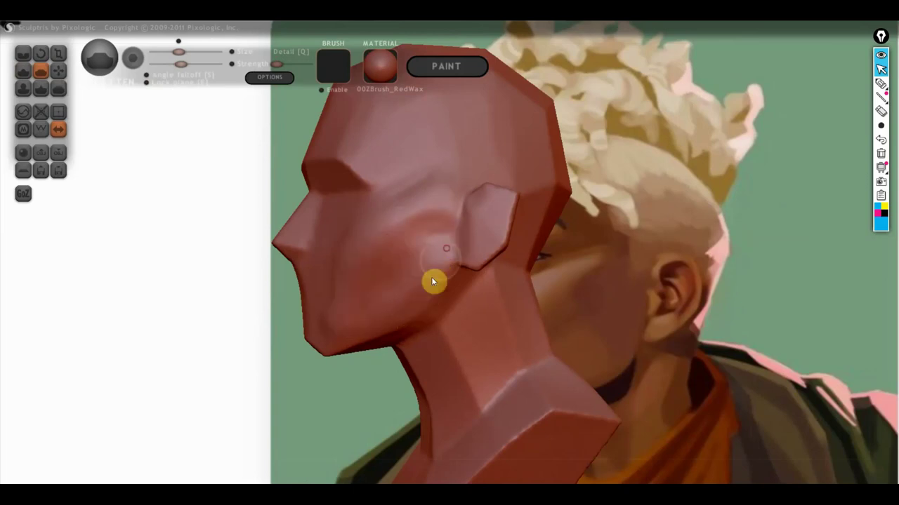
drag(406, 316, 482, 314)
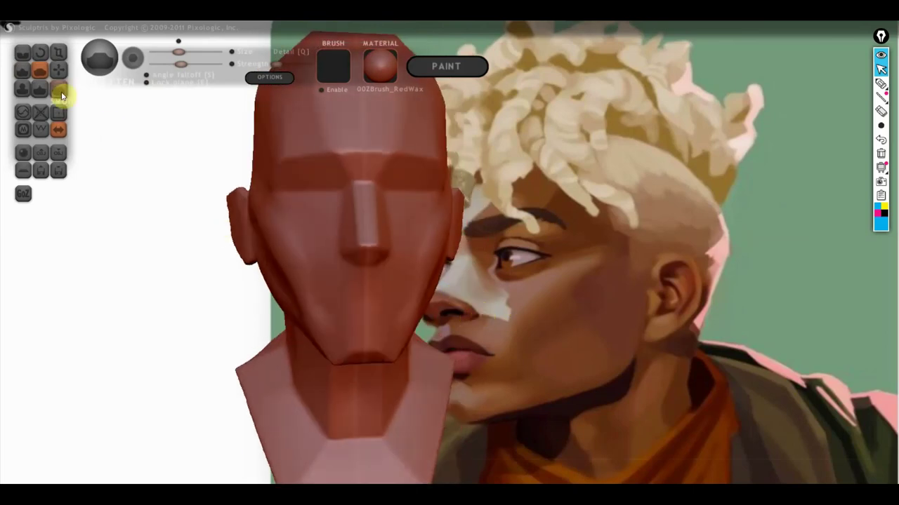
With Grab, bulge out the cheek below the eye and swell the jaw beneath the ear
click(58, 70)
drag(211, 210, 290, 275)
scroll(295, 314, up, 1)
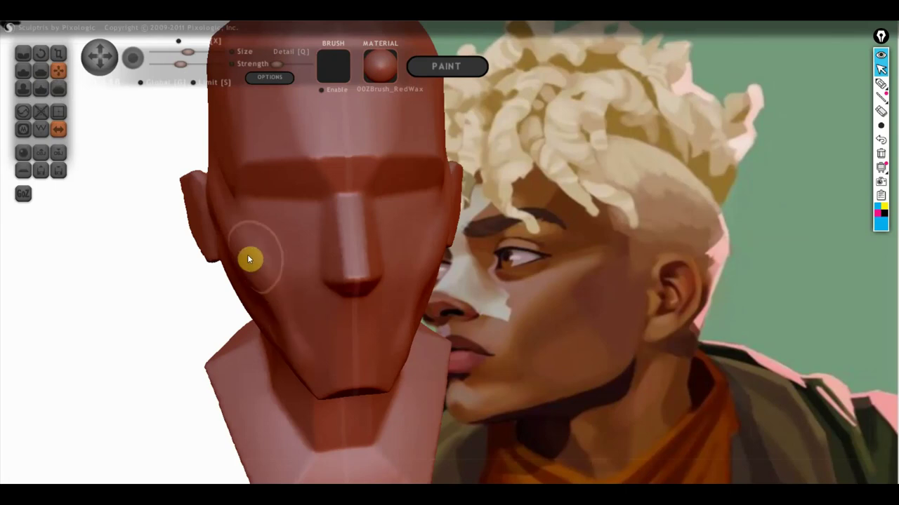
mouse_move(257, 277)
right_down()
mouse_move(267, 311)
mouse_move(255, 281)
right_up()
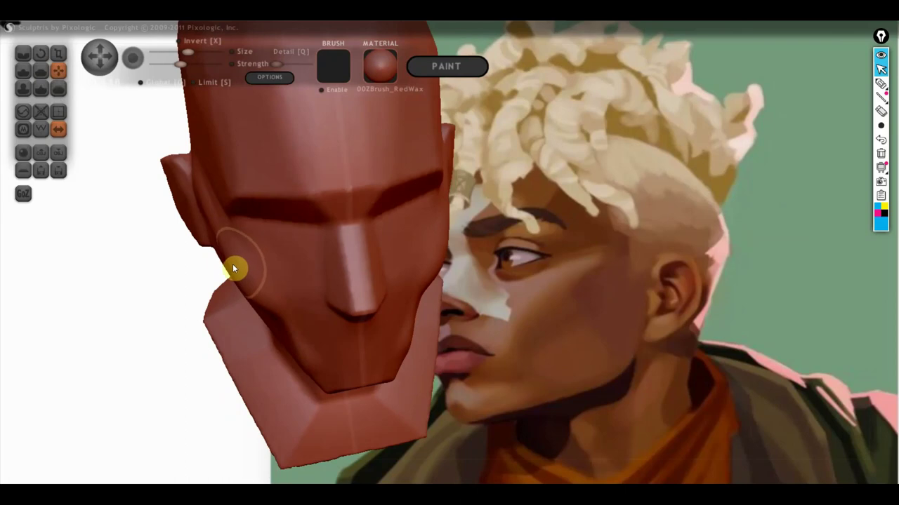
mouse_move(272, 318)
right_down()
mouse_move(275, 255)
mouse_move(280, 269)
right_up()
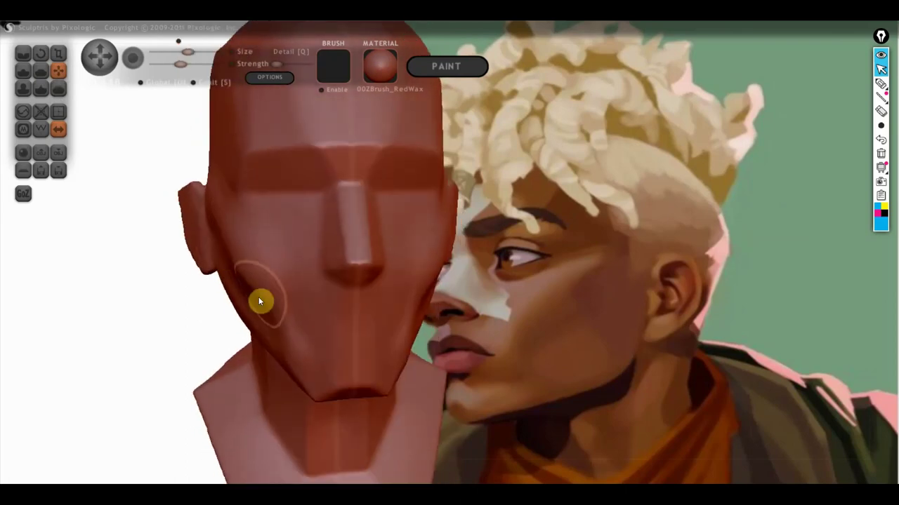
mouse_move(273, 329)
right_down()
mouse_move(331, 322)
mouse_move(291, 290)
mouse_move(440, 309)
right_up()
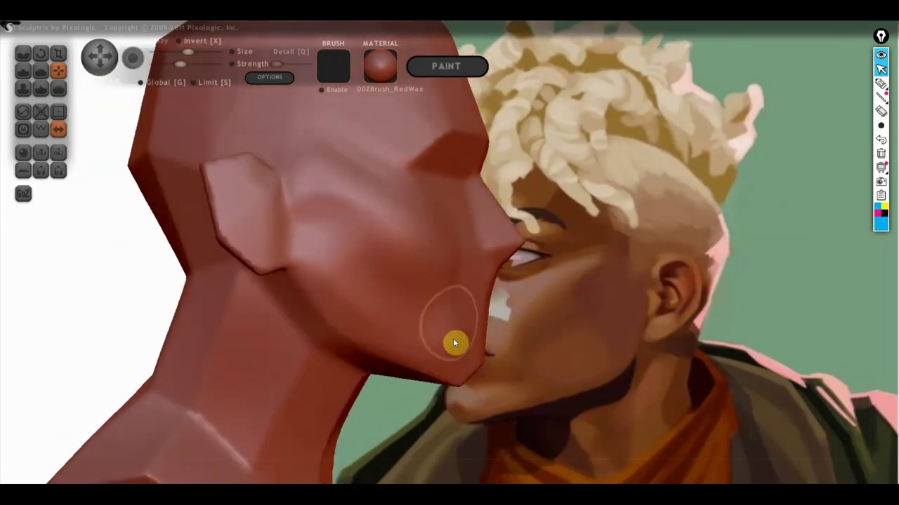
drag(335, 219, 349, 187)
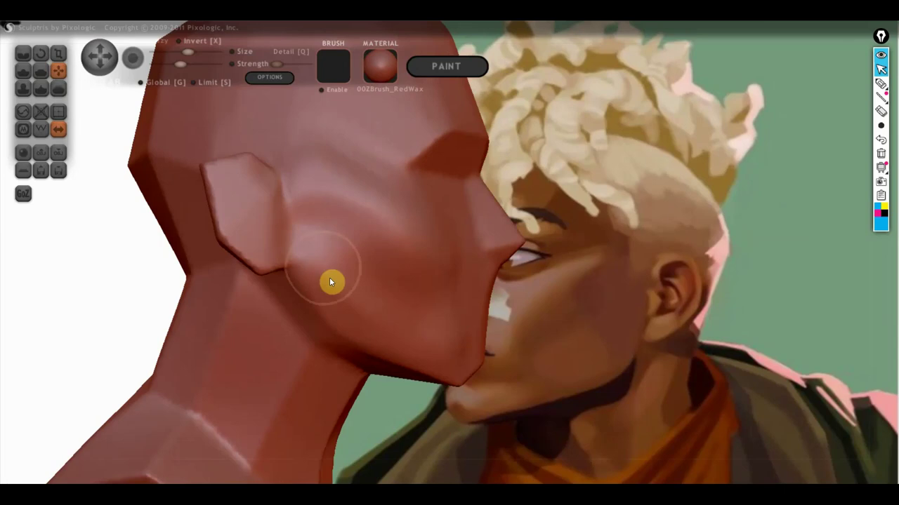
mouse_move(630, 337)
right_down()
mouse_move(350, 319)
mouse_move(358, 315)
right_up()
mouse_move(358, 315)
mouse_down()
mouse_move(353, 290)
mouse_move(346, 302)
mouse_move(393, 327)
mouse_move(389, 339)
mouse_move(425, 340)
mouse_up()
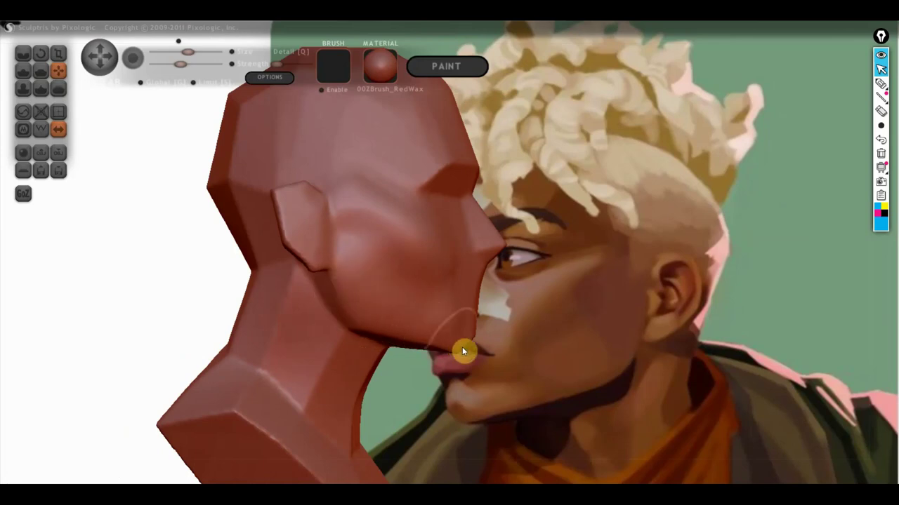
mouse_move(480, 346)
mouse_down()
mouse_move(487, 319)
mouse_move(317, 336)
mouse_move(299, 325)
mouse_move(369, 329)
mouse_move(332, 339)
mouse_up()
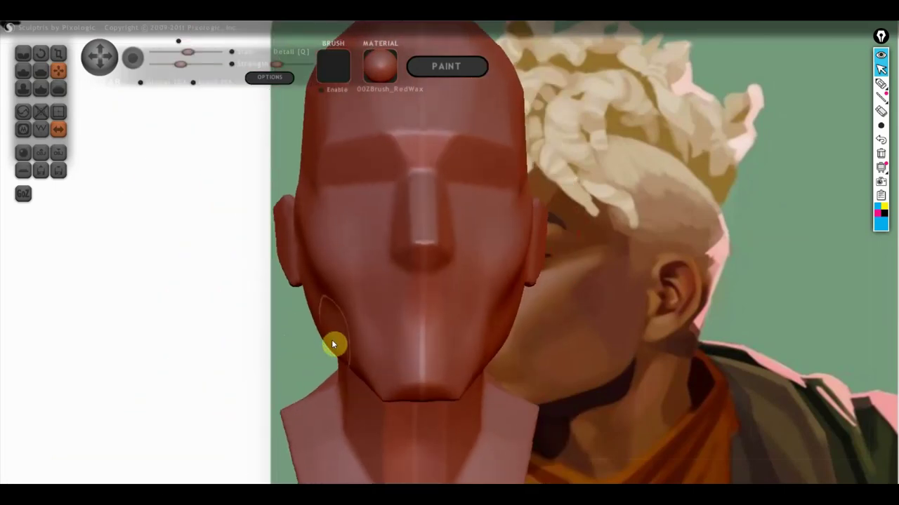
Carve a horizontal mouth line across the lower face with the Crease brush
click(23, 54)
scroll(281, 211, up, 2)
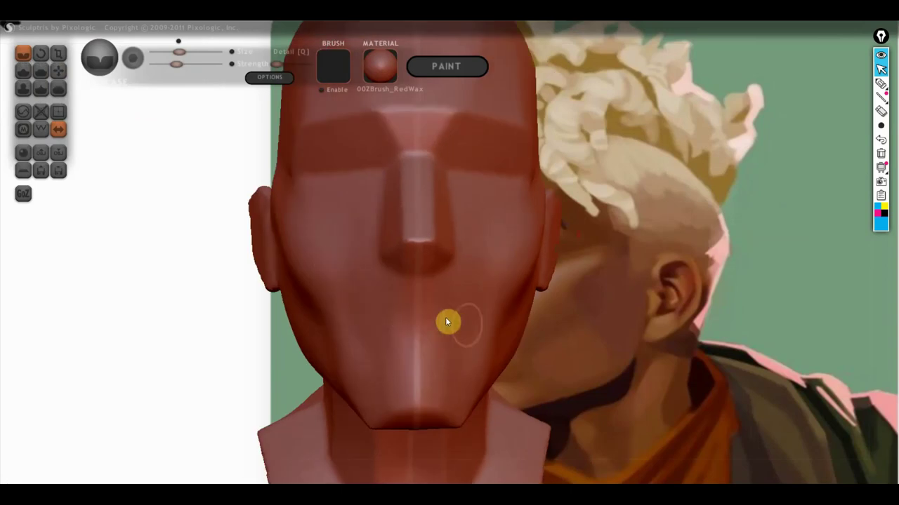
drag(443, 325, 386, 332)
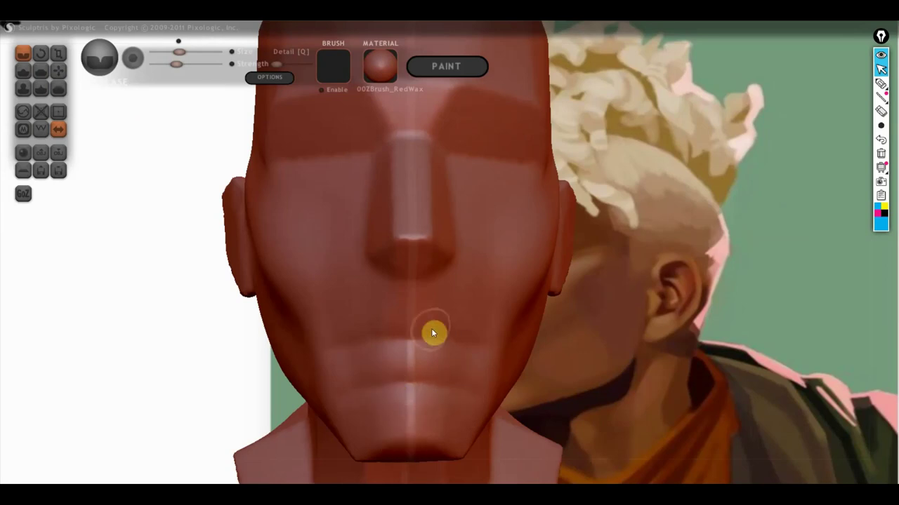
right_drag(386, 316, 421, 316)
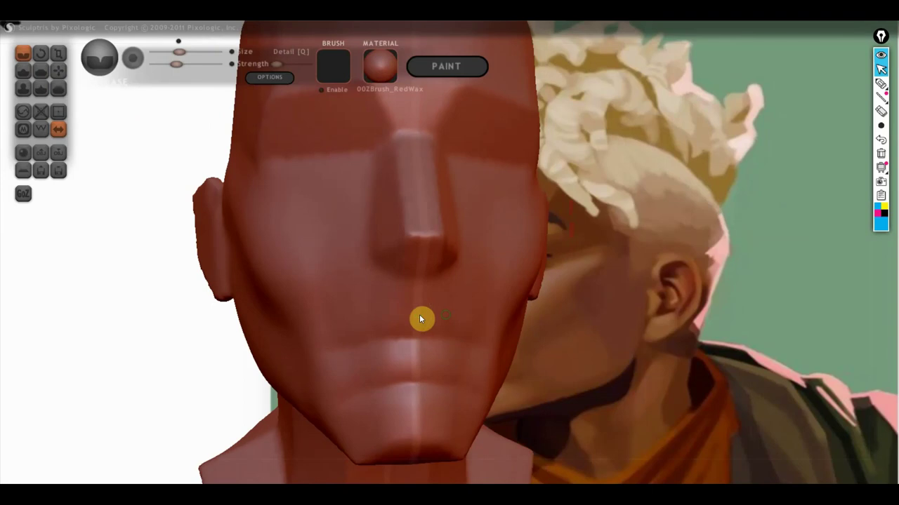
Build up the upper lip and sharpen the crease along the lower lip
click(23, 71)
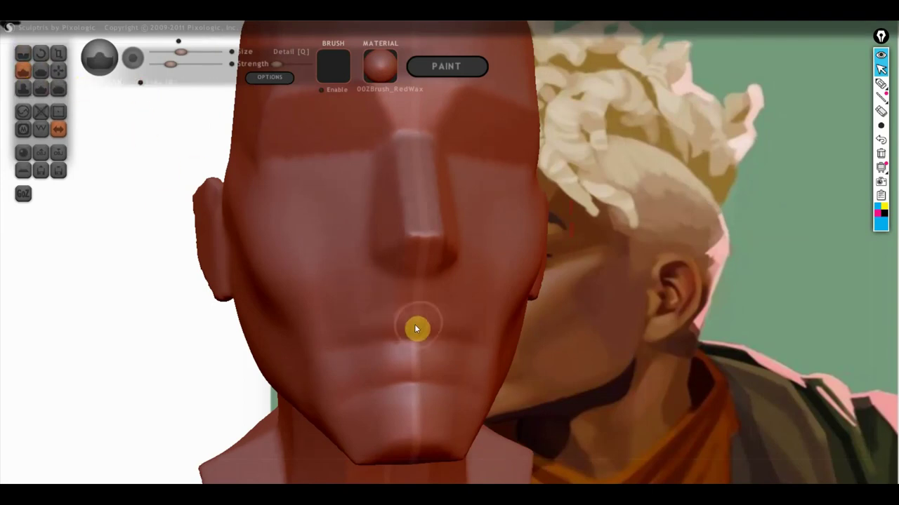
mouse_move(379, 335)
right_down()
mouse_move(431, 325)
mouse_move(404, 281)
right_up()
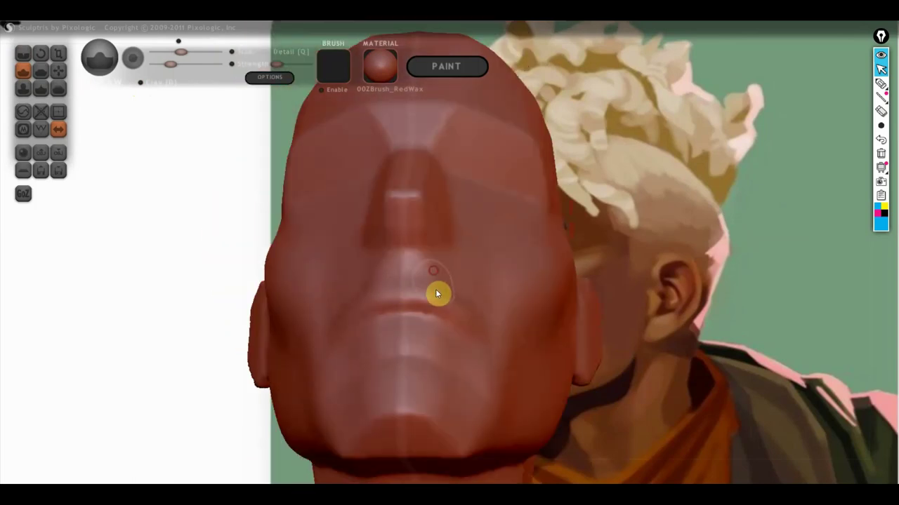
drag(433, 268, 434, 297)
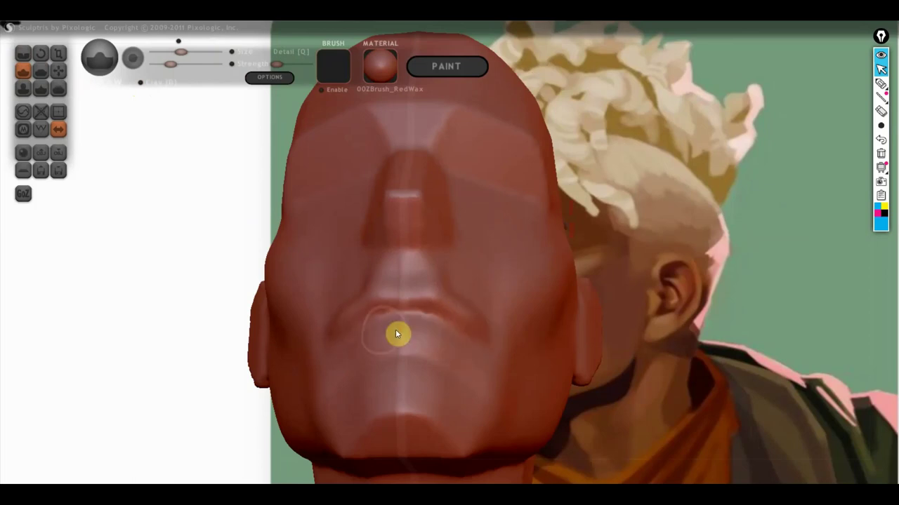
drag(472, 362, 348, 353)
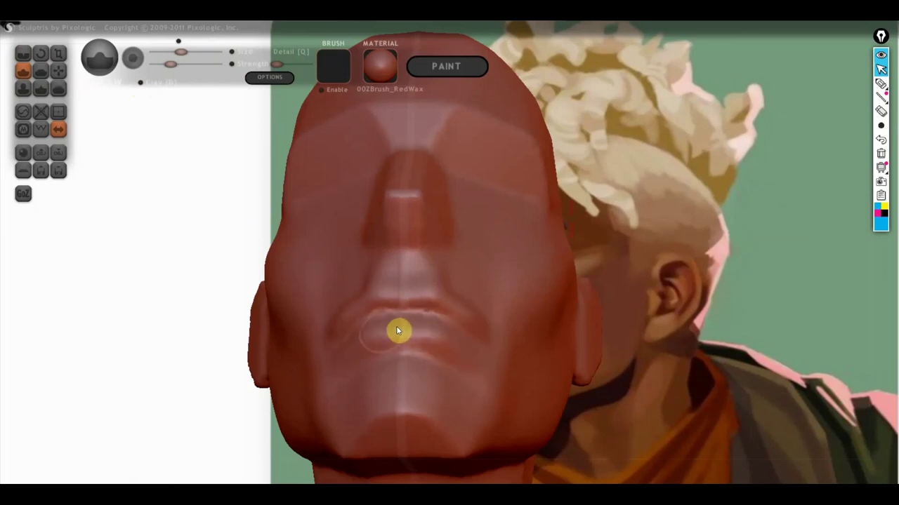
mouse_move(477, 354)
right_down()
mouse_move(475, 392)
mouse_move(487, 418)
mouse_move(334, 407)
mouse_move(398, 351)
mouse_move(426, 346)
mouse_move(401, 351)
right_up()
Zoom in and pull the upper lip forward with Grab, then orbit to check it
click(59, 70)
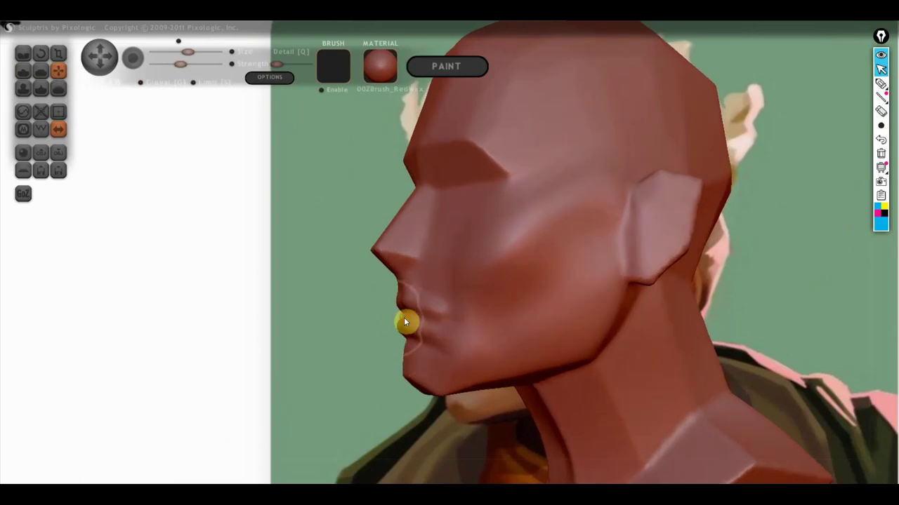
scroll(385, 316, up, 2)
scroll(386, 318, up, 1)
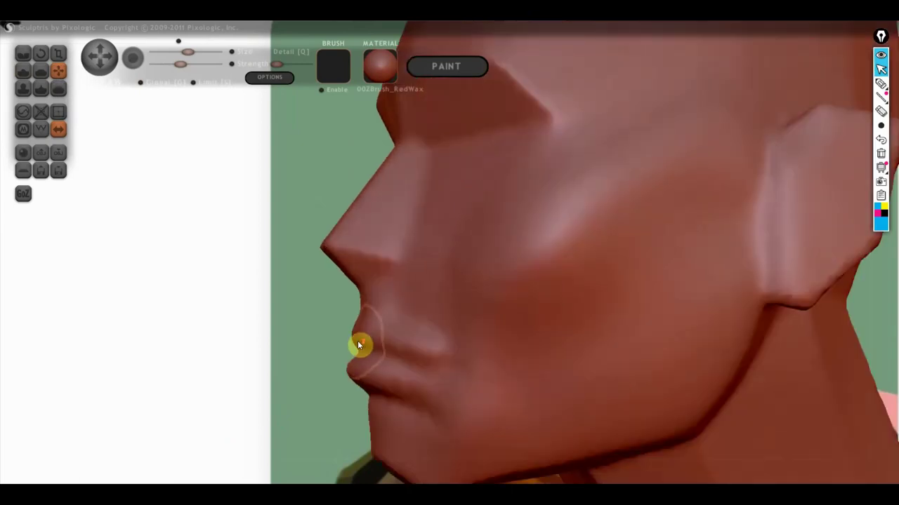
scroll(358, 344, up, 1)
mouse_move(325, 335)
mouse_down()
mouse_move(347, 359)
mouse_move(357, 347)
mouse_move(353, 353)
mouse_up()
right_drag(354, 408, 375, 383)
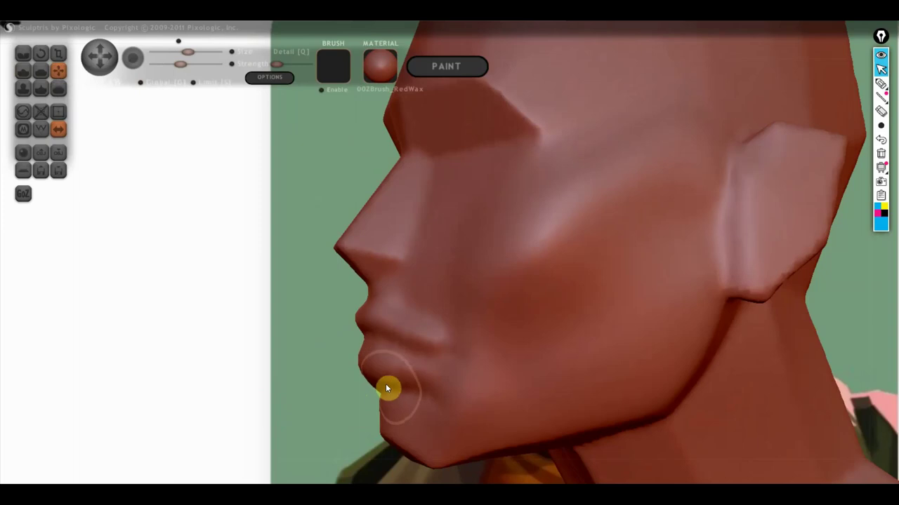
mouse_move(388, 383)
right_down()
mouse_move(545, 419)
mouse_move(476, 407)
mouse_move(457, 419)
mouse_move(466, 399)
right_up()
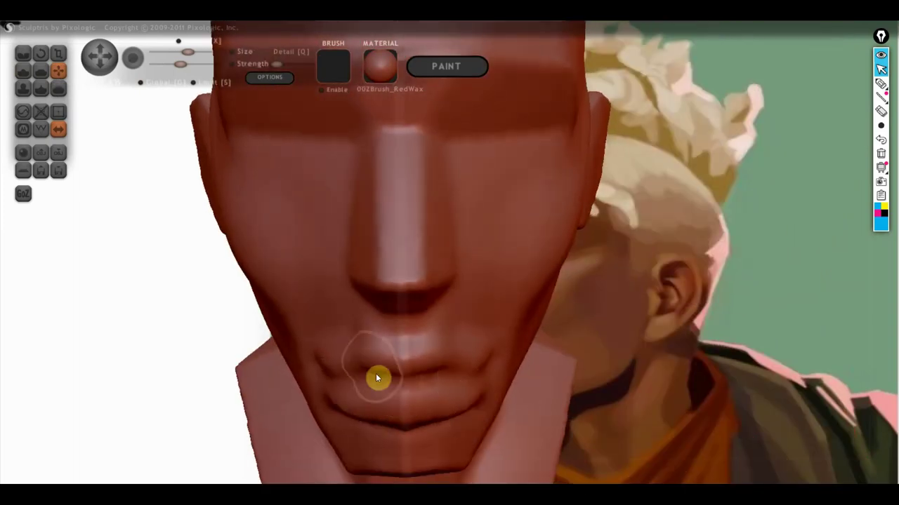
mouse_move(411, 357)
right_down()
mouse_move(430, 379)
mouse_move(457, 337)
right_up()
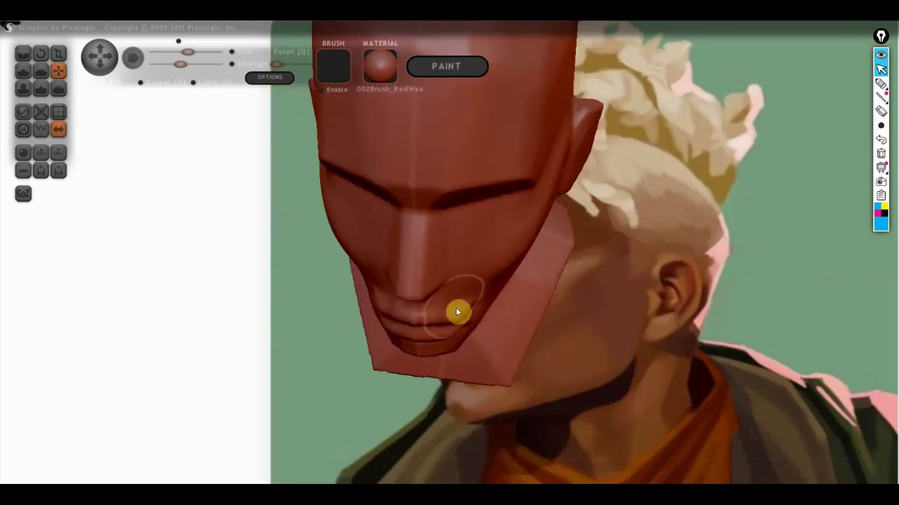
right_drag(458, 301, 576, 275)
click(881, 87)
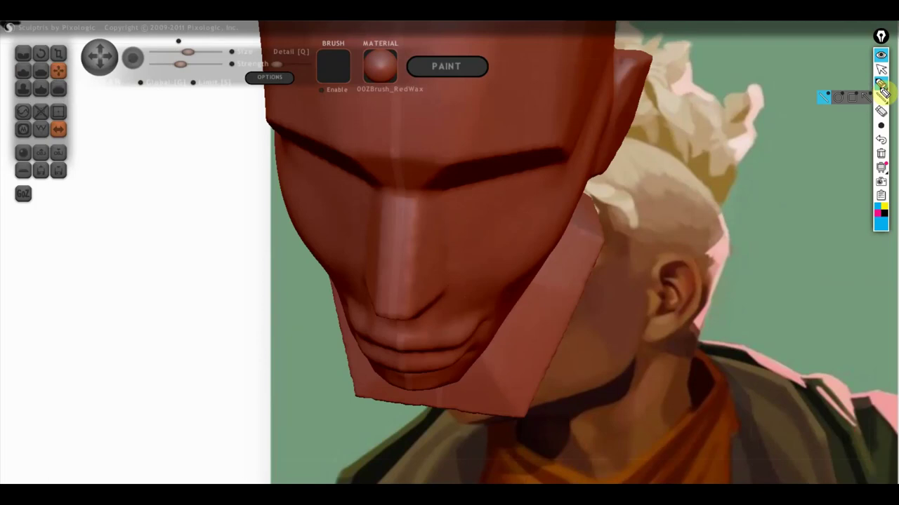
drag(452, 284, 418, 335)
mouse_move(457, 286)
mouse_down()
mouse_move(487, 315)
mouse_move(483, 307)
mouse_move(441, 334)
mouse_up()
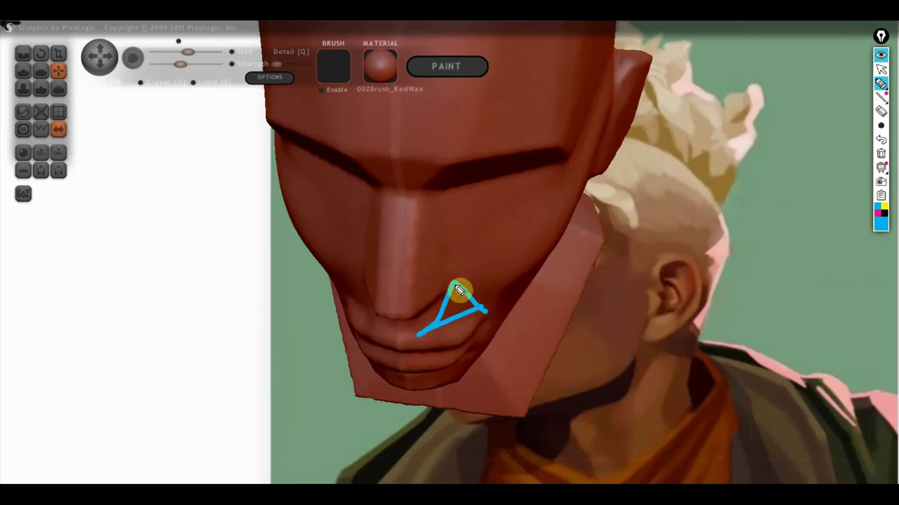
drag(453, 240, 455, 361)
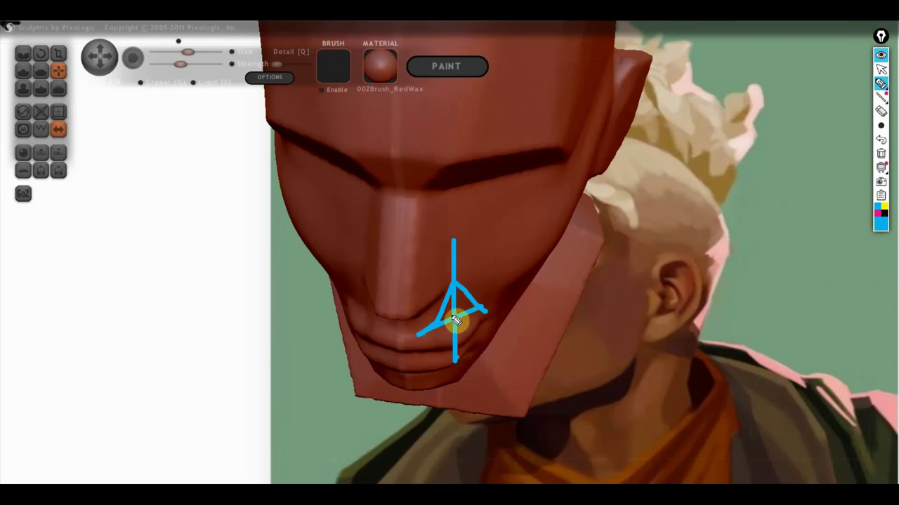
click(880, 71)
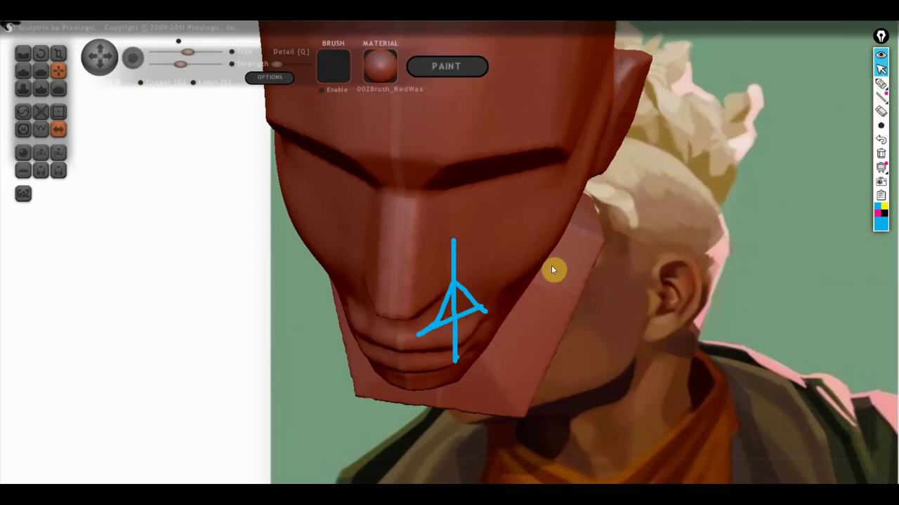
click(881, 153)
mouse_move(471, 309)
right_down()
mouse_move(475, 263)
mouse_move(465, 250)
mouse_move(481, 307)
mouse_move(409, 309)
mouse_move(441, 344)
mouse_move(396, 419)
mouse_move(418, 407)
mouse_move(409, 322)
mouse_move(419, 371)
mouse_move(437, 379)
mouse_move(460, 427)
mouse_move(446, 349)
mouse_move(488, 389)
mouse_move(446, 353)
right_up()
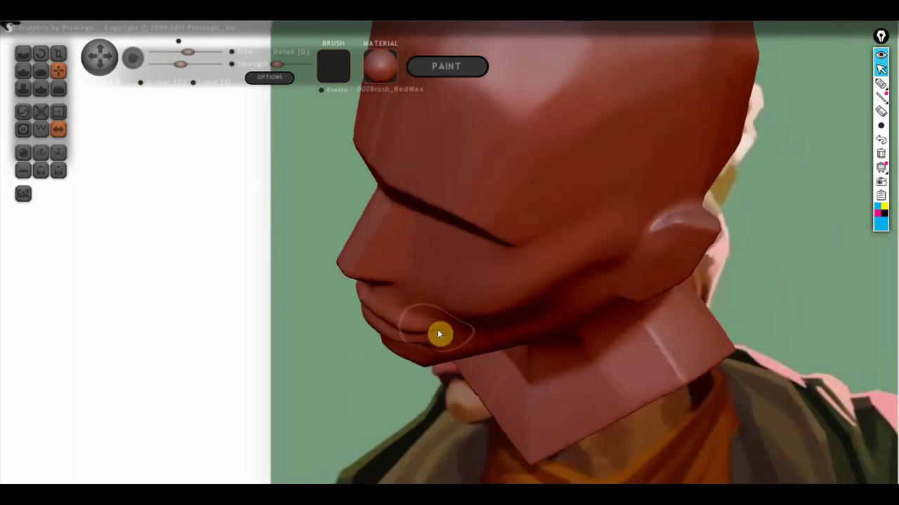
mouse_move(441, 343)
right_down()
mouse_move(407, 284)
mouse_move(398, 304)
mouse_move(435, 353)
right_up()
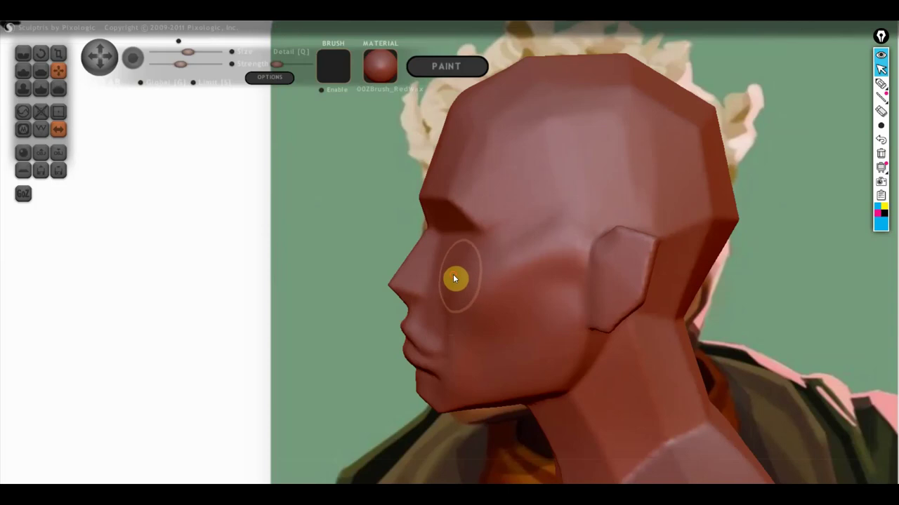
scroll(456, 275, down, 2)
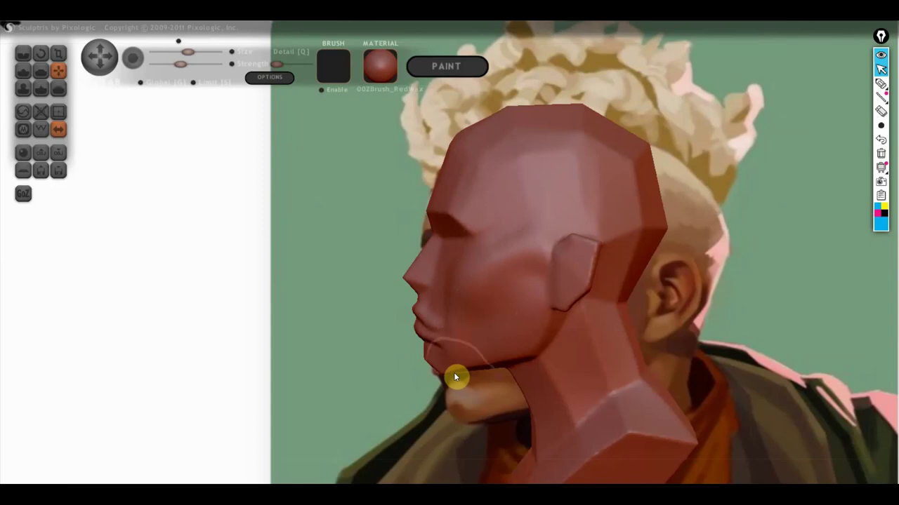
mouse_move(466, 373)
mouse_down()
mouse_move(635, 374)
mouse_move(647, 366)
mouse_up()
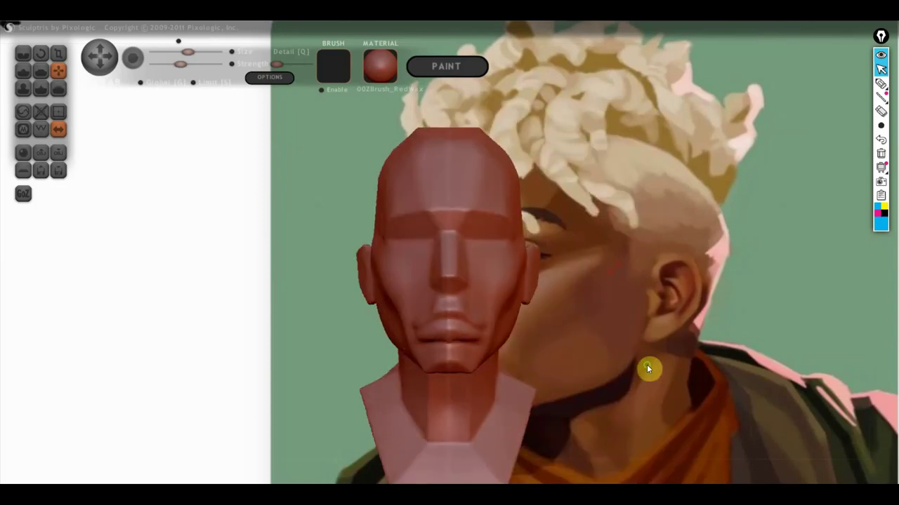
scroll(503, 355, up, 2)
scroll(502, 355, up, 2)
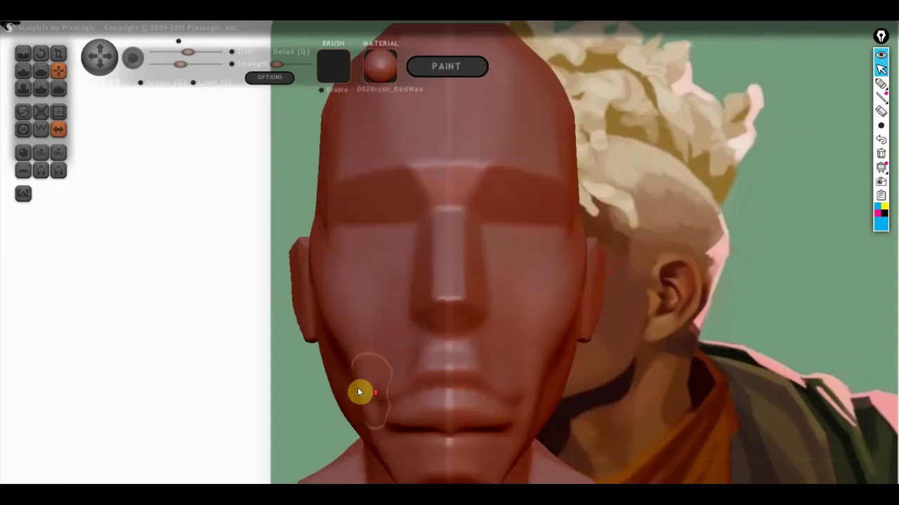
Refine the lips and mouth-side creases, alternating Flatten, Draw and Crease while orbiting the bust
scroll(358, 393, up, 1)
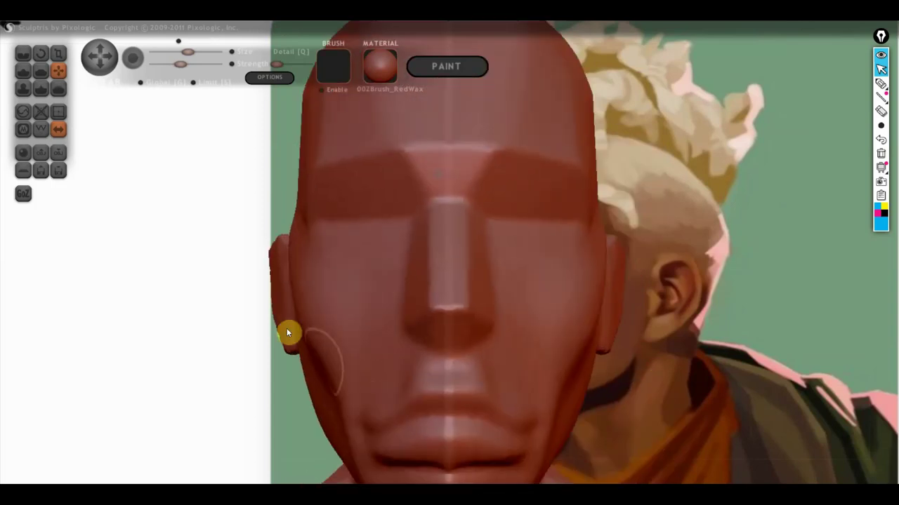
click(26, 70)
right_drag(361, 405, 477, 354)
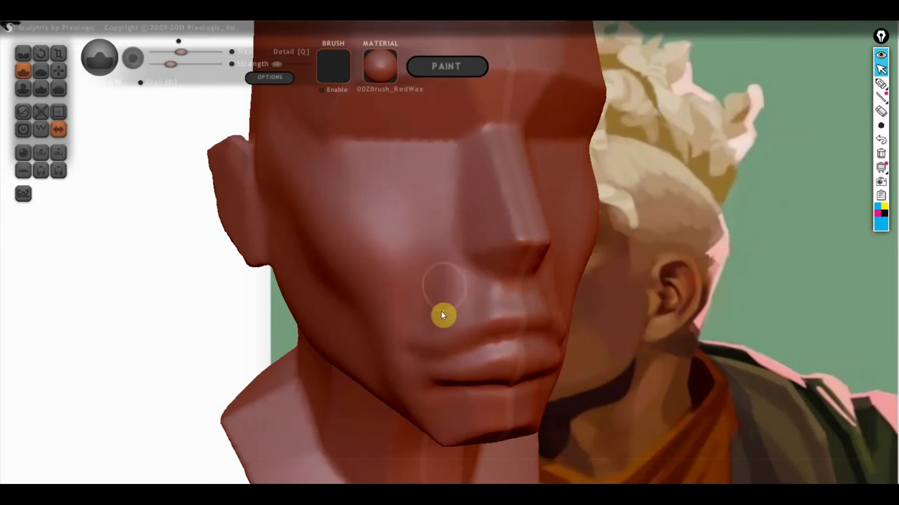
right_drag(405, 347, 392, 313)
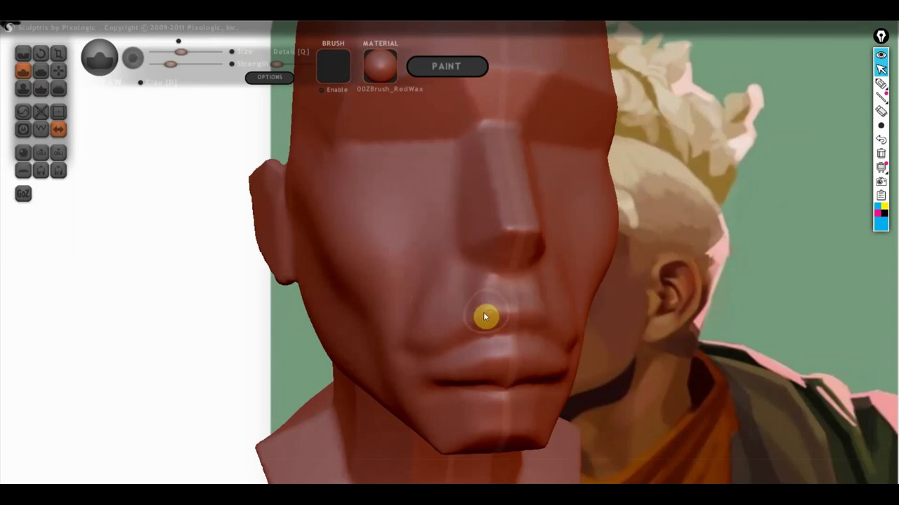
right_drag(453, 340, 433, 305)
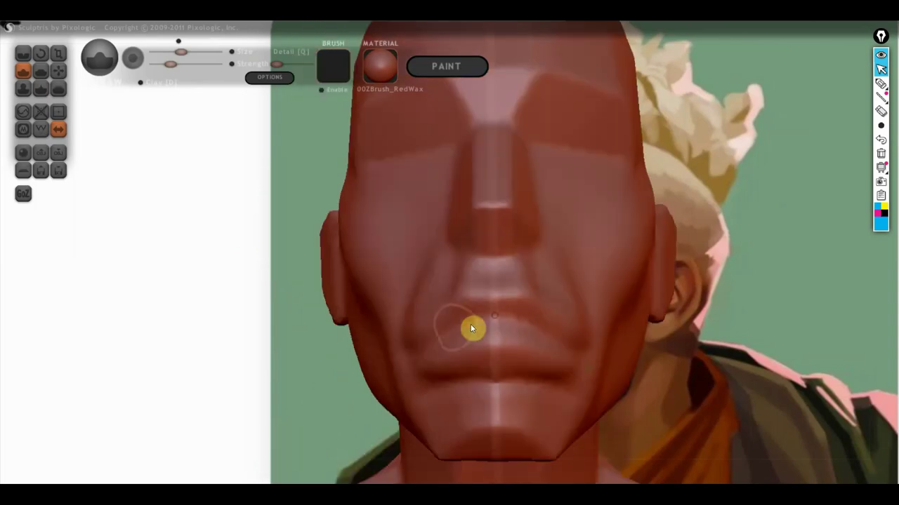
click(41, 71)
scroll(537, 375, up, 2)
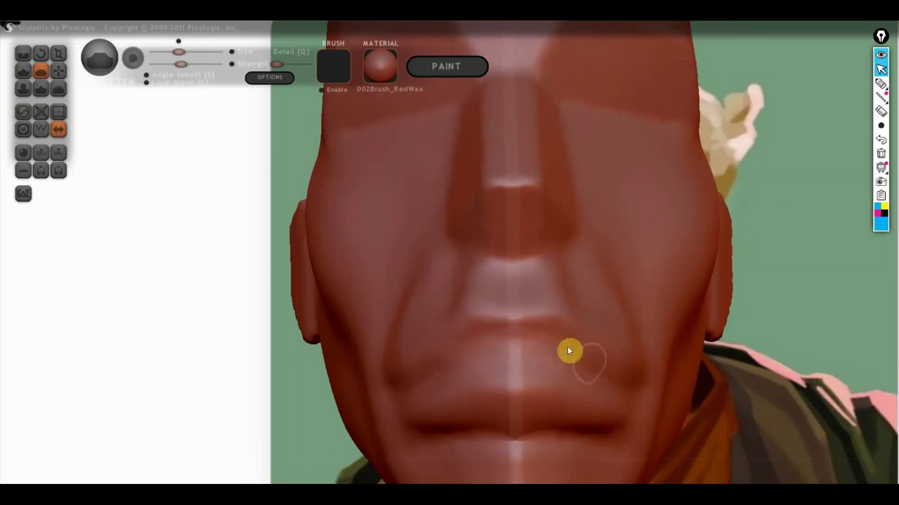
mouse_move(449, 386)
right_down()
mouse_move(457, 467)
mouse_move(559, 404)
right_up()
click(24, 54)
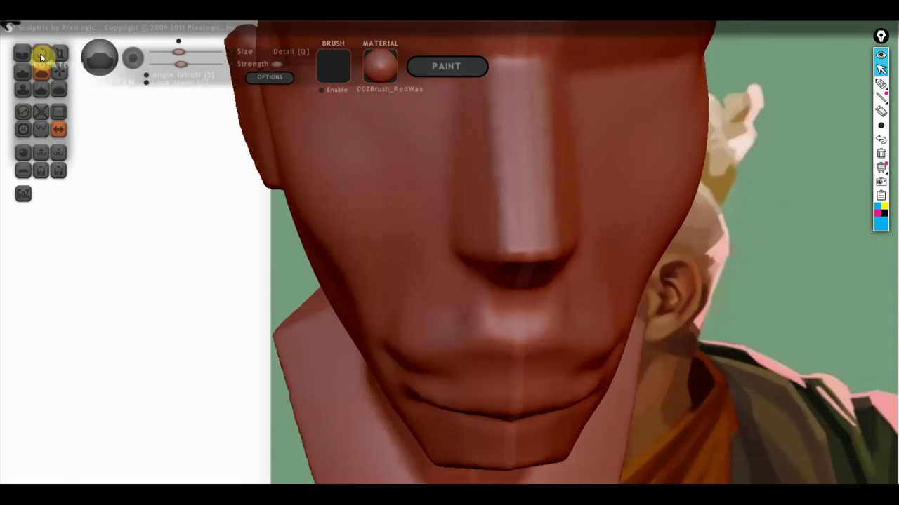
drag(291, 329, 457, 296)
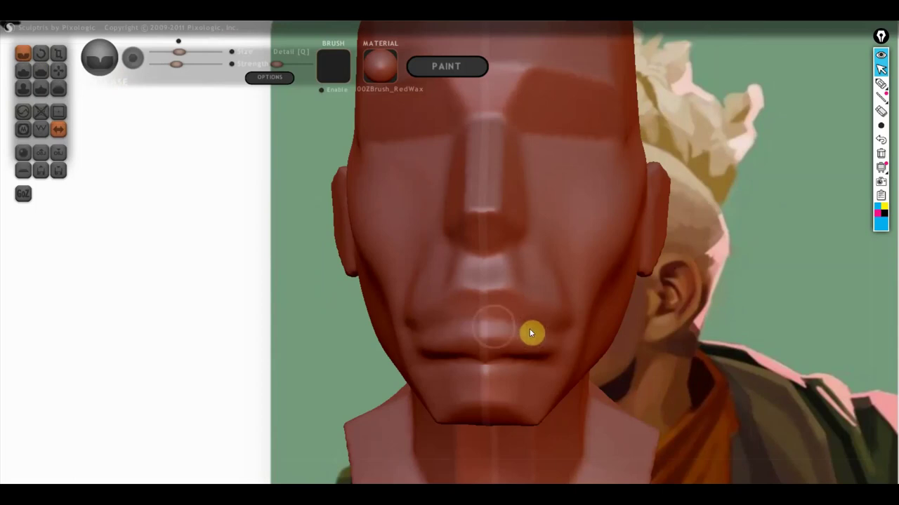
mouse_move(554, 340)
right_down()
mouse_move(552, 315)
mouse_move(556, 358)
right_up()
mouse_move(414, 351)
right_down()
mouse_move(492, 408)
mouse_move(491, 421)
right_up()
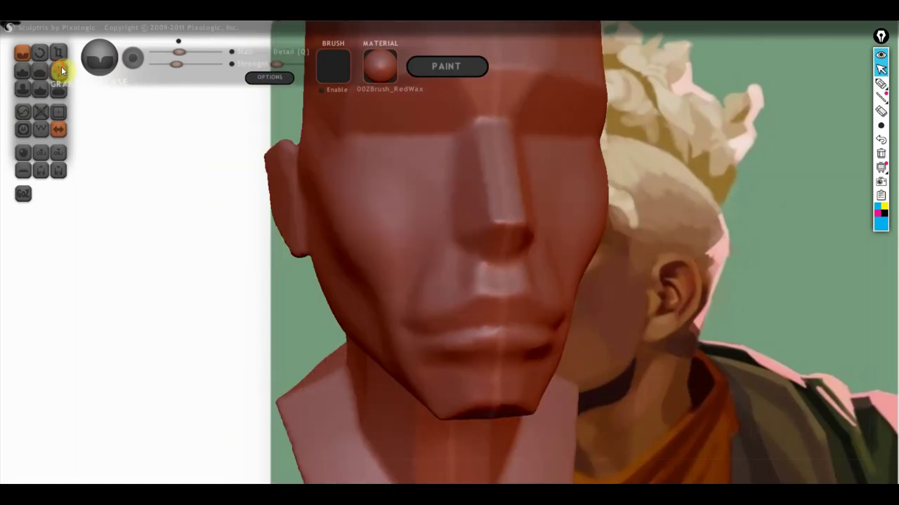
With the Grab brush, pull the lower lip and chin into shape, checking from below and the front
click(58, 70)
mouse_move(396, 253)
right_down()
mouse_move(442, 351)
mouse_move(481, 380)
mouse_move(492, 345)
mouse_move(557, 301)
mouse_move(527, 365)
mouse_move(559, 377)
right_up()
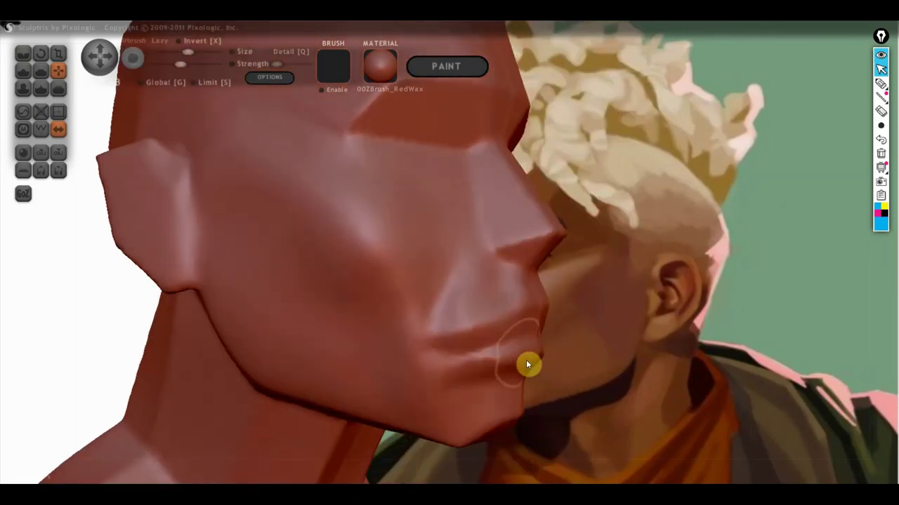
mouse_move(533, 367)
mouse_down()
mouse_move(511, 372)
mouse_move(520, 339)
mouse_up()
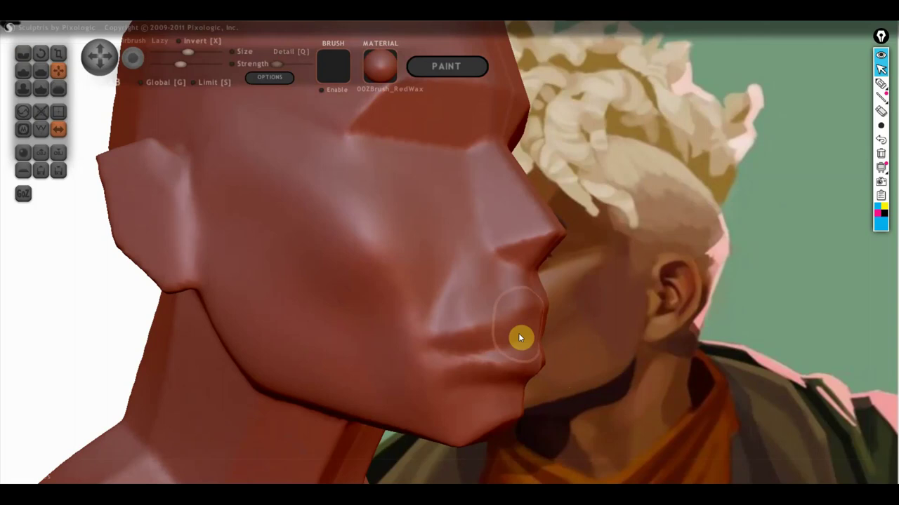
mouse_move(525, 310)
right_down()
mouse_move(510, 343)
mouse_move(571, 333)
mouse_move(540, 320)
right_up()
mouse_move(535, 317)
mouse_down()
mouse_move(548, 305)
mouse_move(527, 310)
mouse_move(528, 303)
mouse_move(516, 366)
mouse_move(379, 371)
mouse_move(420, 343)
mouse_move(399, 322)
mouse_move(429, 287)
mouse_move(421, 300)
mouse_move(421, 291)
mouse_move(439, 364)
mouse_move(428, 372)
mouse_up()
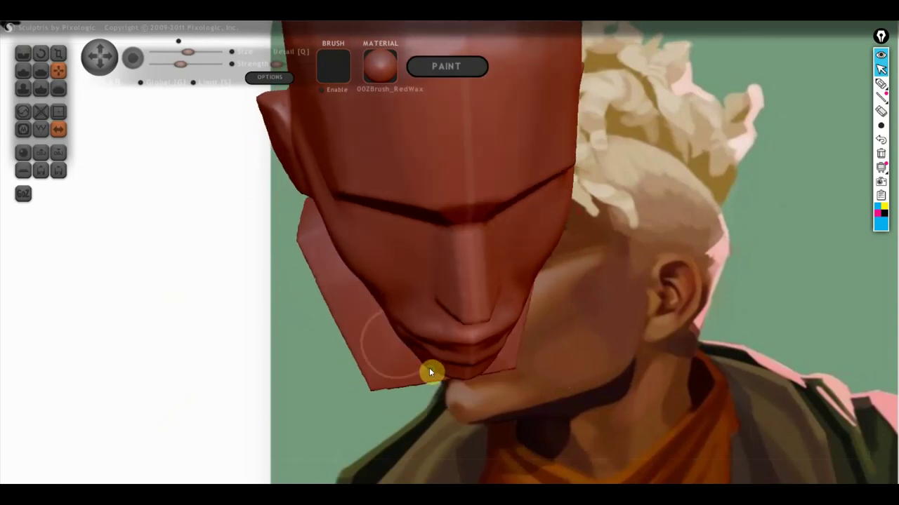
drag(377, 283, 373, 274)
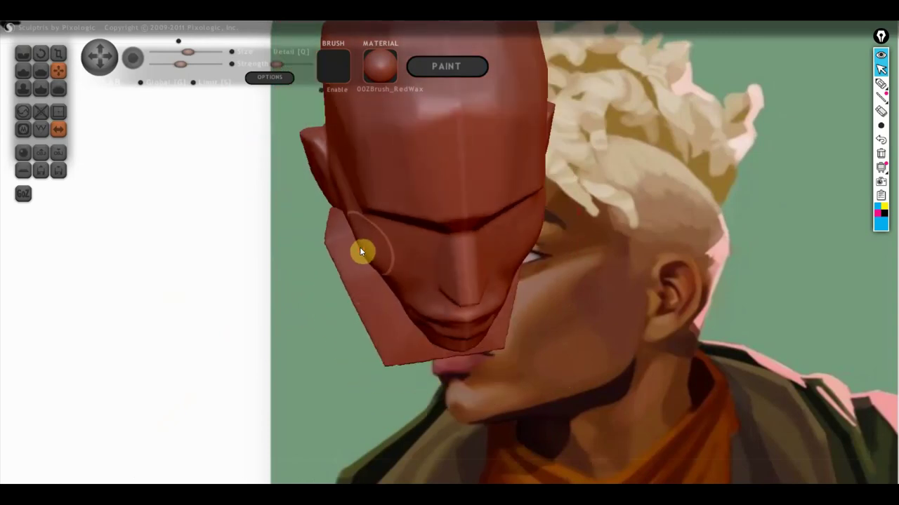
mouse_move(403, 307)
mouse_down()
mouse_move(473, 278)
mouse_move(385, 366)
mouse_up()
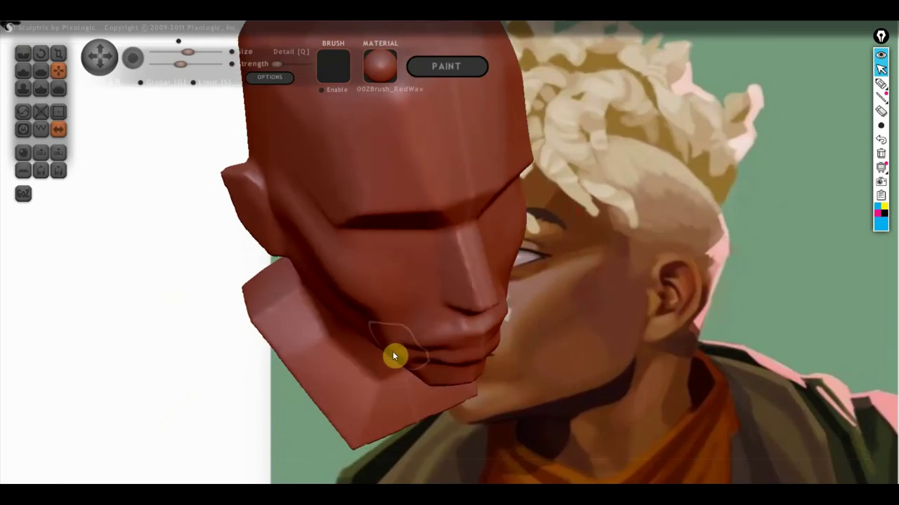
drag(371, 300, 344, 338)
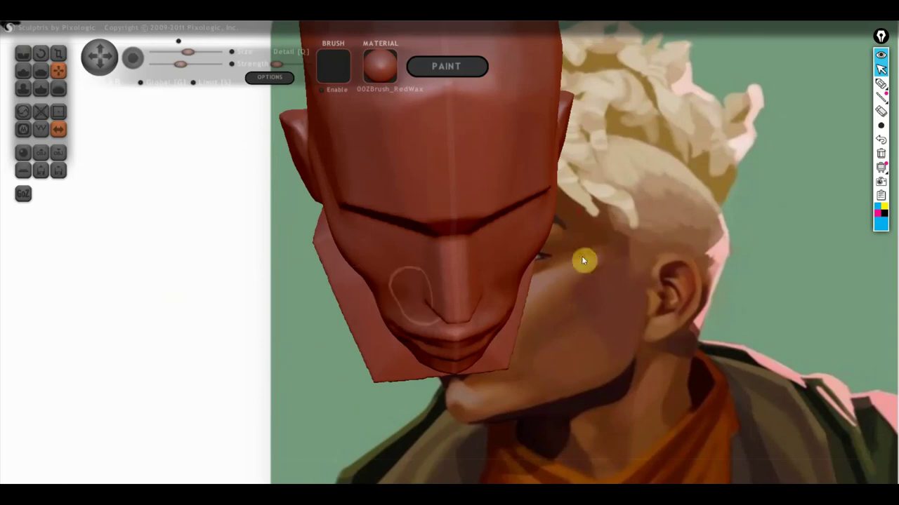
Sketch blue plane lines across the cheek from ear to chin, then clear them
click(882, 85)
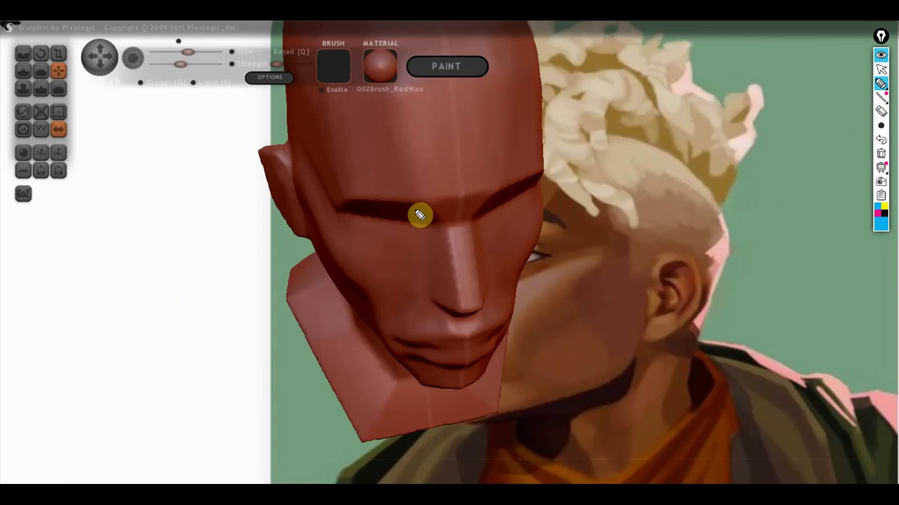
mouse_move(302, 195)
mouse_down()
mouse_move(358, 281)
mouse_move(379, 341)
mouse_move(422, 391)
mouse_move(460, 385)
mouse_up()
mouse_move(298, 169)
mouse_down()
mouse_move(346, 232)
mouse_move(419, 234)
mouse_move(456, 384)
mouse_up()
click(880, 69)
click(881, 153)
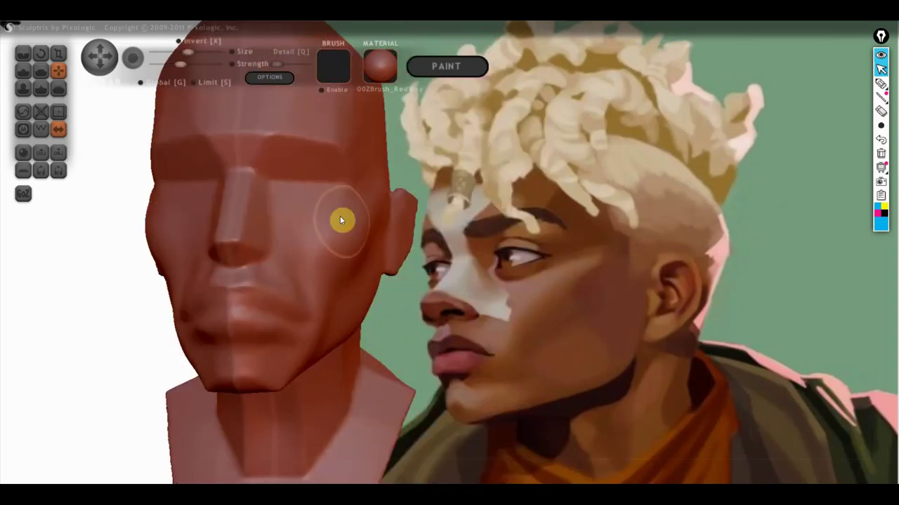
Outline the nose, nostril edge and nose-bridge planes in blue over the painting
click(880, 83)
mouse_move(472, 308)
mouse_down()
mouse_move(428, 288)
mouse_move(483, 316)
mouse_up()
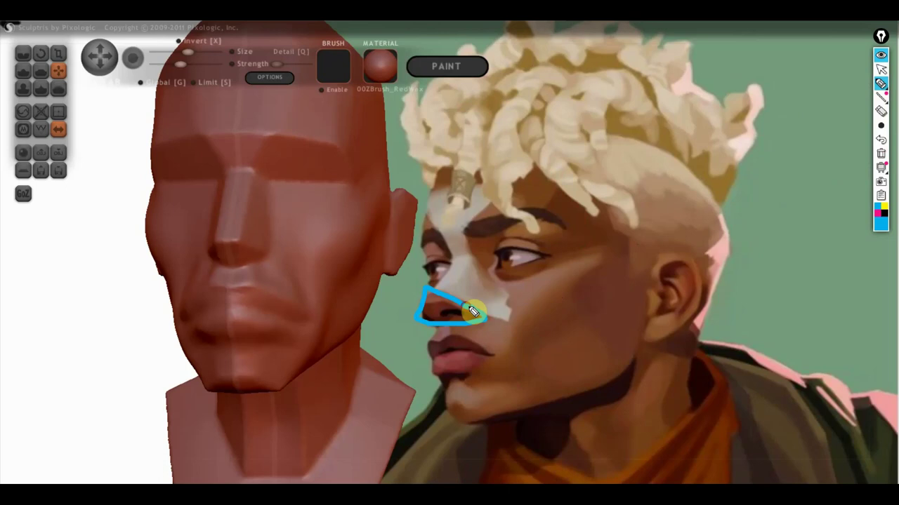
drag(485, 260, 457, 301)
mouse_move(485, 260)
mouse_down()
mouse_move(507, 292)
mouse_move(457, 299)
mouse_move(546, 279)
mouse_up()
mouse_move(455, 263)
mouse_down()
mouse_move(491, 265)
mouse_move(430, 290)
mouse_up()
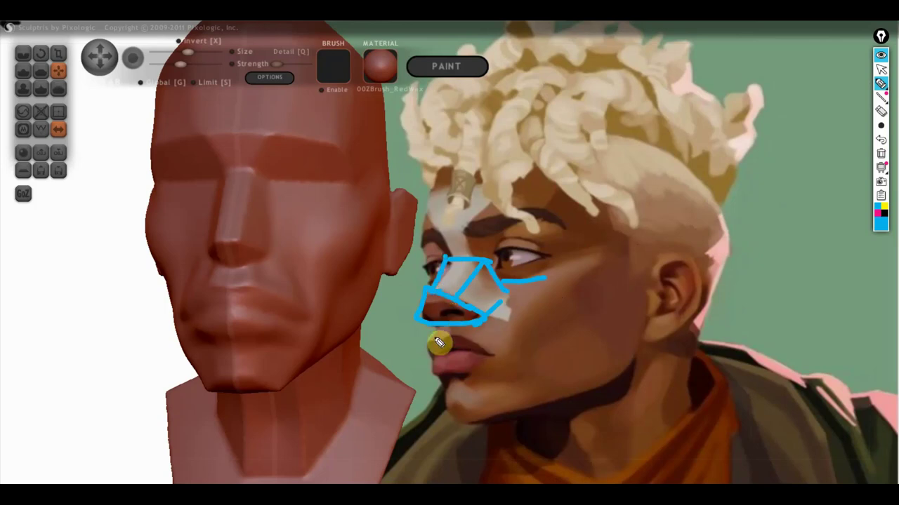
click(880, 69)
mouse_move(526, 307)
mouse_down()
mouse_move(453, 311)
mouse_move(563, 287)
mouse_move(505, 289)
mouse_move(523, 290)
mouse_up()
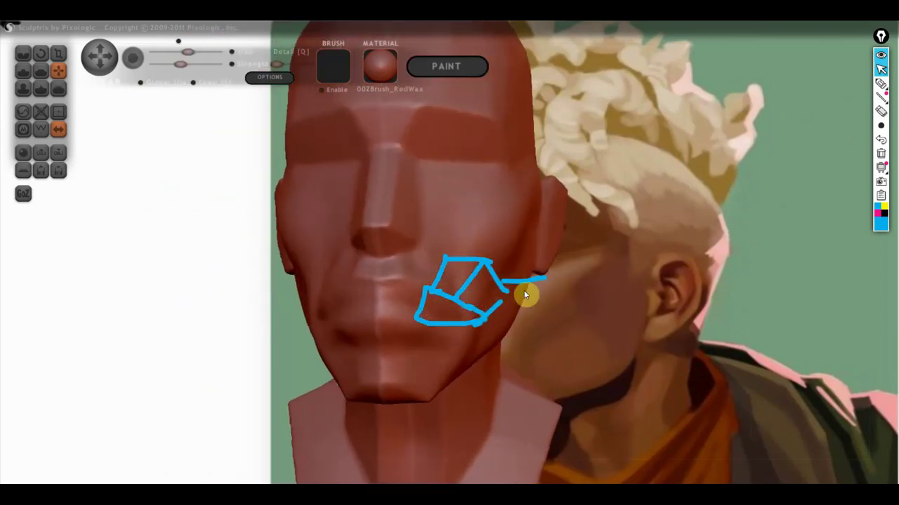
Clear the blue annotation lines and switch to the Draw brush
click(881, 154)
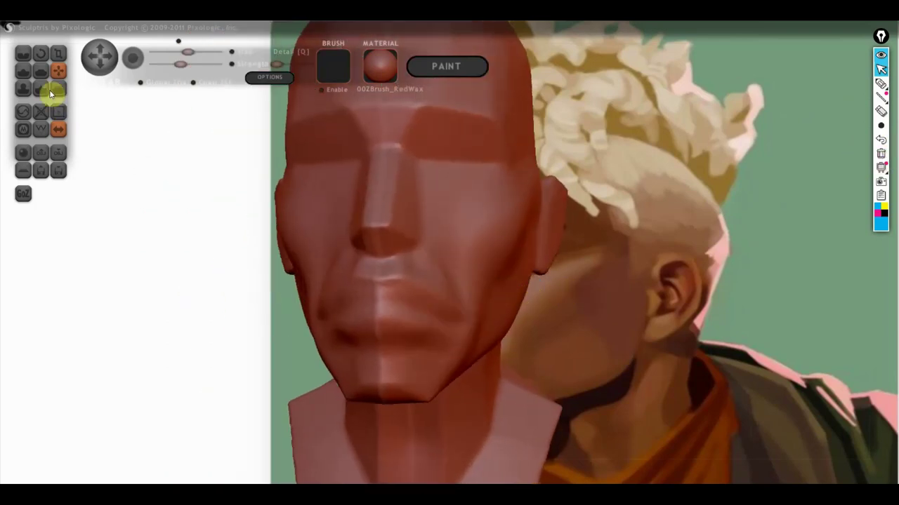
click(23, 75)
scroll(404, 221, down, 2)
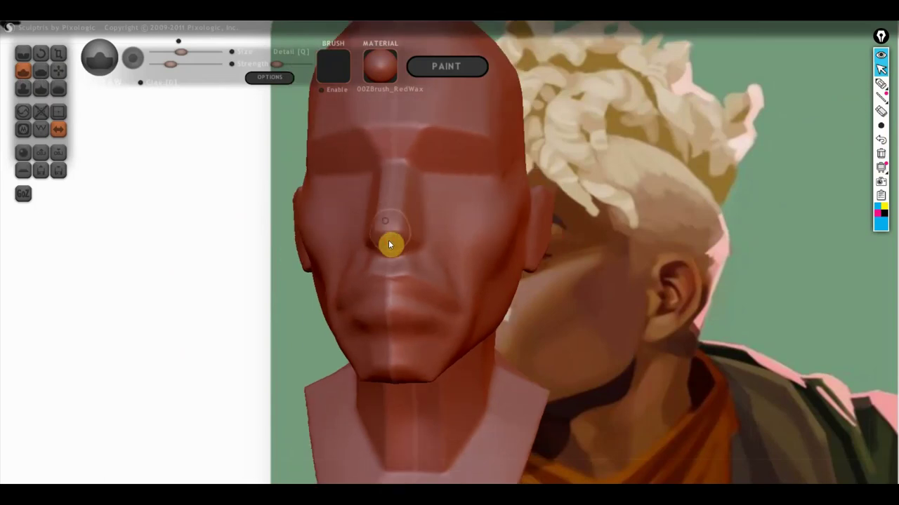
Build up a longer nose with defined nostrils, checking from below and three-quarter view
mouse_move(396, 240)
mouse_down()
mouse_move(407, 215)
mouse_move(395, 208)
mouse_move(415, 240)
mouse_move(422, 226)
mouse_move(429, 233)
mouse_up()
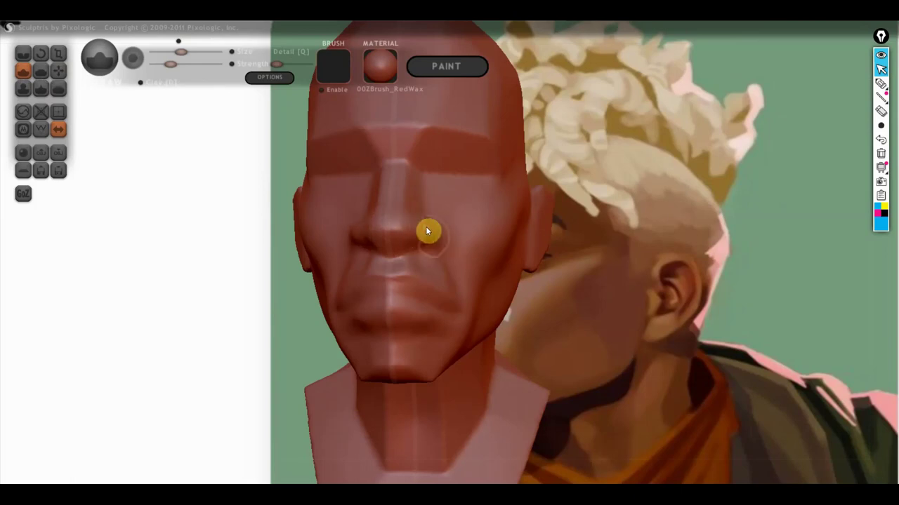
right_drag(430, 236, 463, 296)
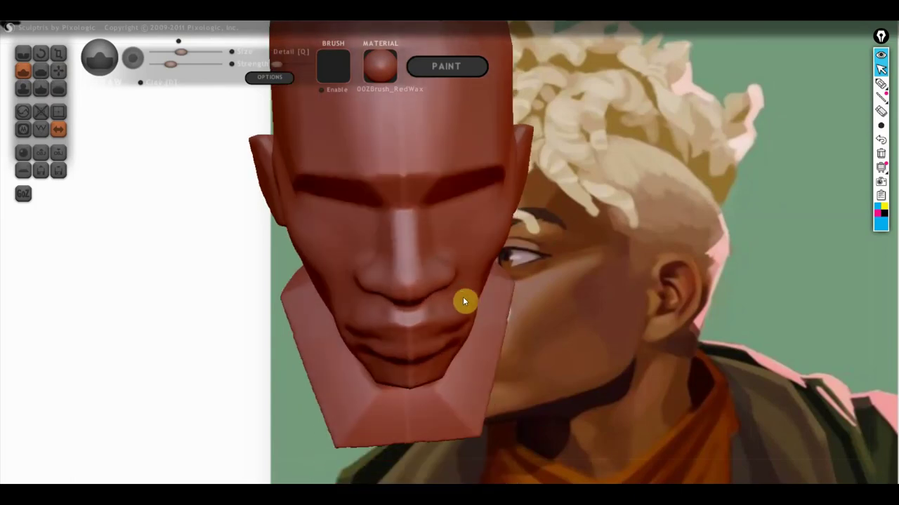
mouse_move(391, 237)
right_down()
mouse_move(408, 284)
mouse_move(439, 186)
mouse_move(429, 263)
right_up()
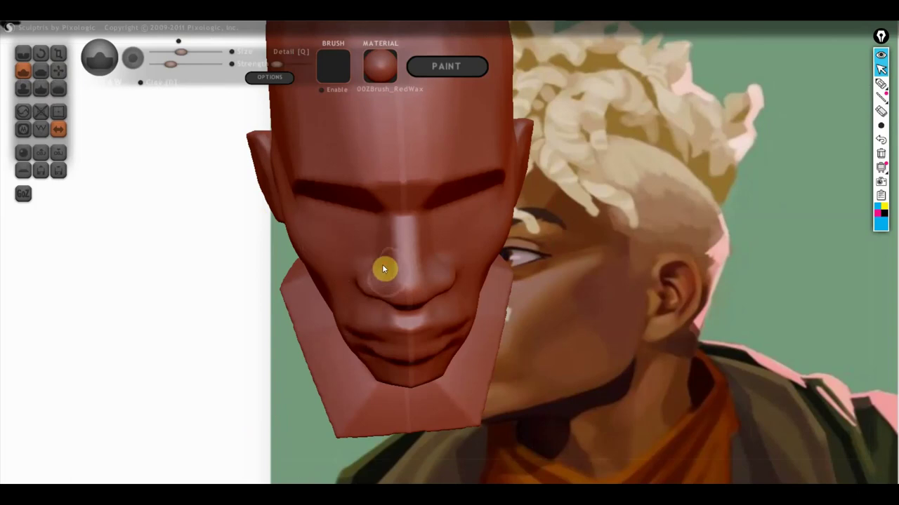
mouse_move(393, 293)
right_down()
mouse_move(347, 221)
mouse_move(258, 235)
right_up()
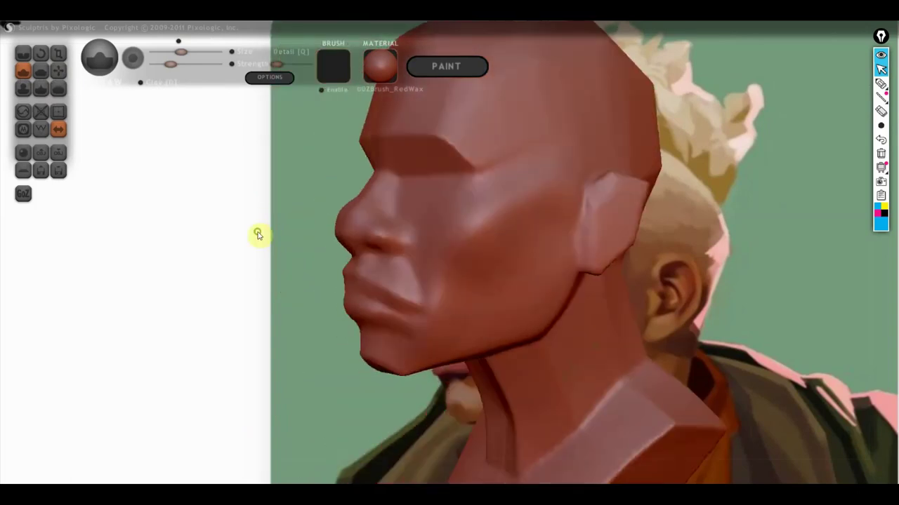
Zoom into the profile and grab the nose tip fuller and higher, then view from the front
click(58, 71)
scroll(316, 209, up, 3)
scroll(327, 189, up, 2)
scroll(330, 186, down, 2)
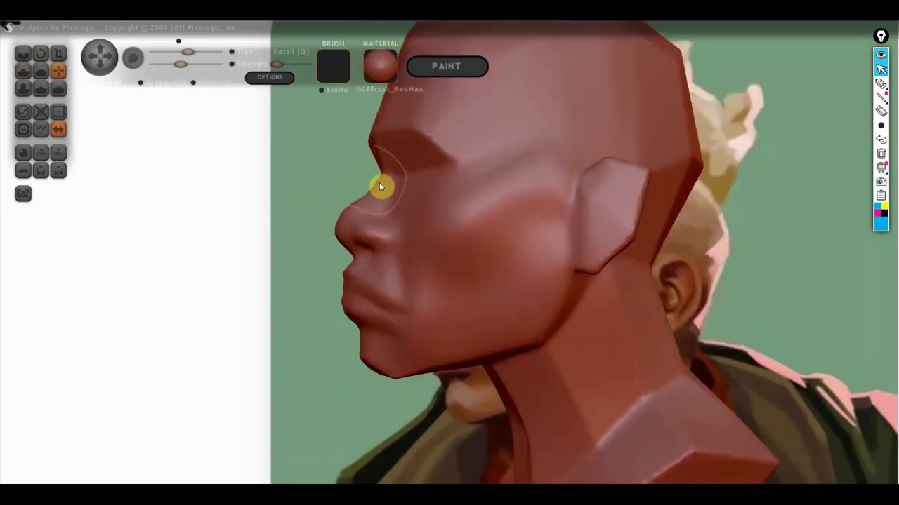
scroll(329, 240, up, 2)
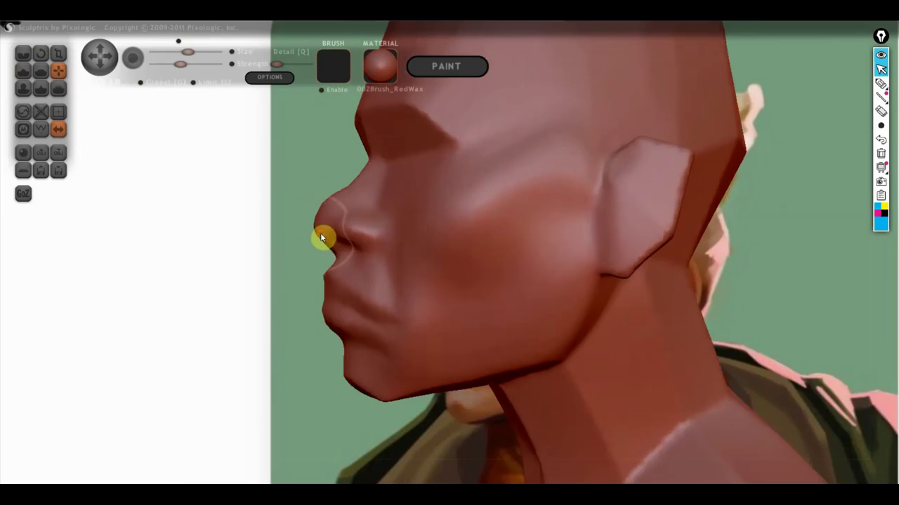
scroll(328, 205, up, 2)
mouse_move(295, 219)
mouse_down()
mouse_move(305, 194)
mouse_move(318, 267)
mouse_move(305, 293)
mouse_move(309, 343)
mouse_up()
mouse_move(308, 343)
right_down()
mouse_move(540, 330)
mouse_move(502, 299)
mouse_move(505, 311)
mouse_move(488, 307)
right_up()
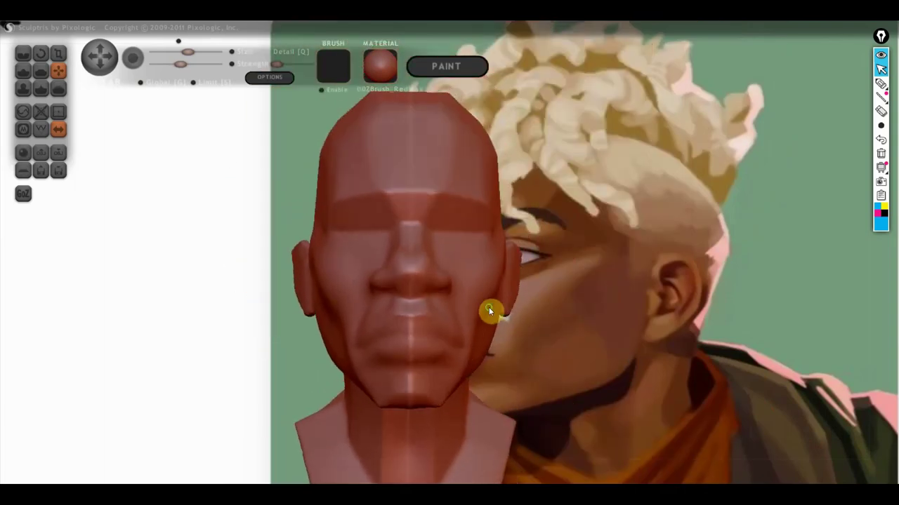
Carve the right eye socket deeper beneath the brow
click(22, 71)
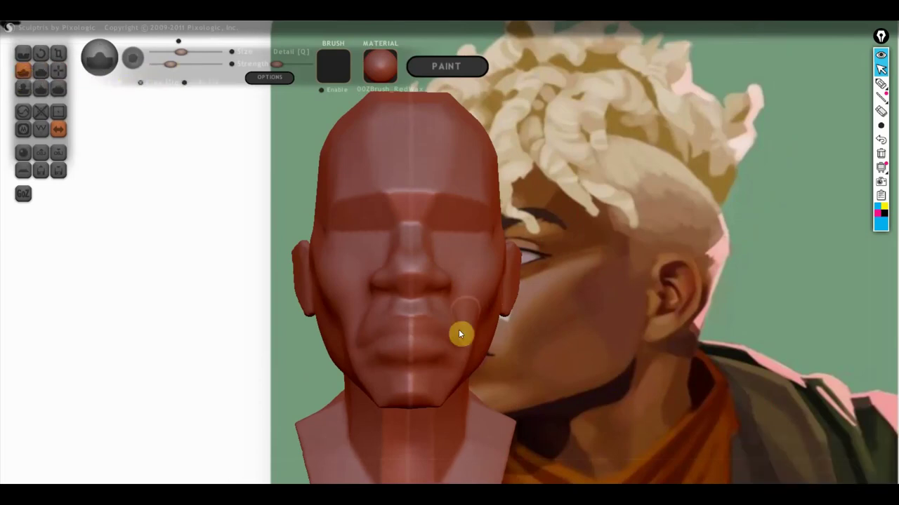
scroll(461, 323, up, 2)
scroll(422, 288, up, 1)
scroll(423, 223, down, 2)
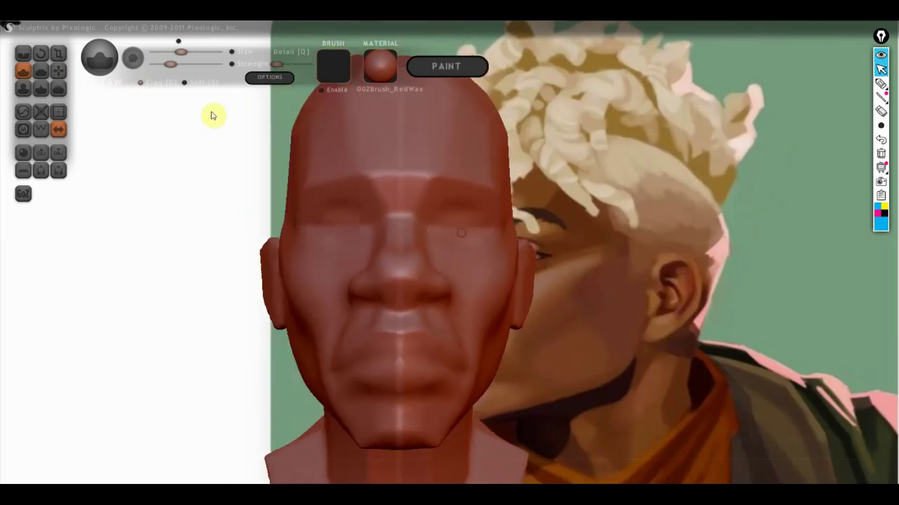
click(140, 81)
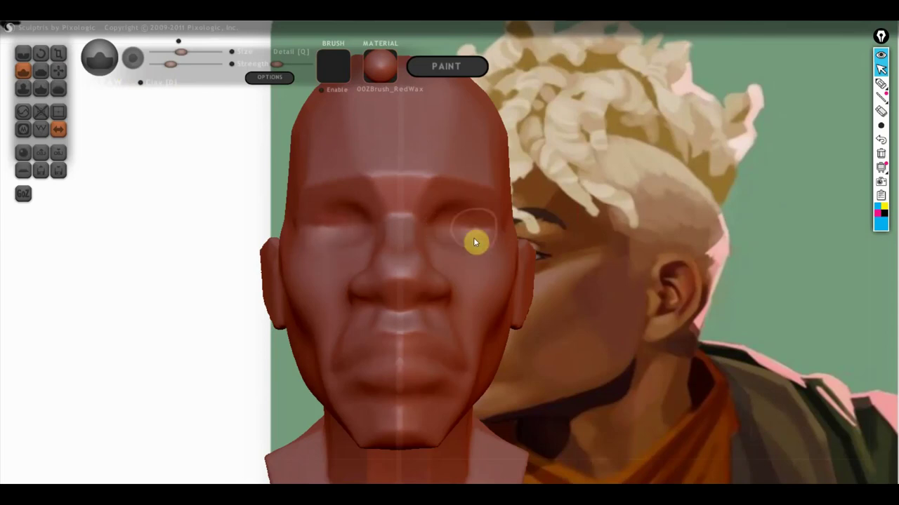
mouse_move(461, 224)
mouse_down()
mouse_move(481, 236)
mouse_move(442, 224)
mouse_up()
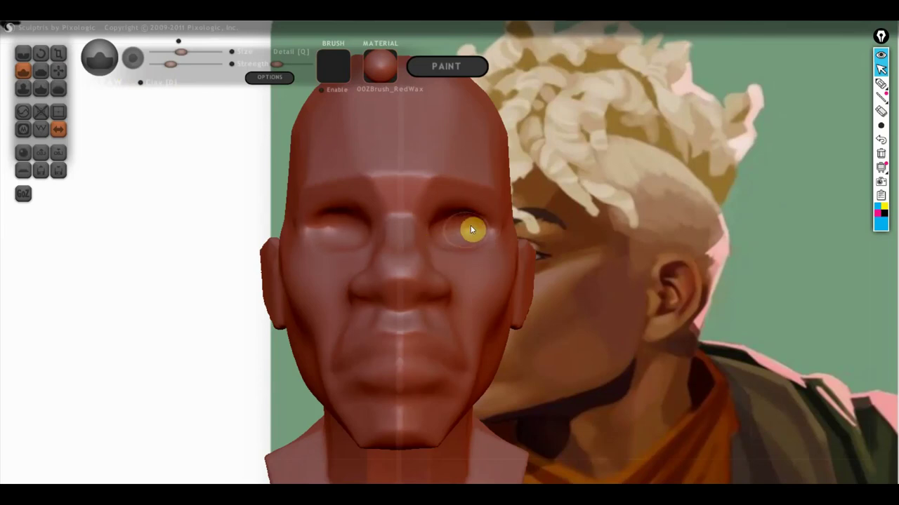
mouse_move(460, 230)
mouse_down()
mouse_move(479, 238)
mouse_move(447, 223)
mouse_up()
Orbit around the head to check the eye socket and select the Crease brush
mouse_move(442, 240)
right_down()
mouse_move(381, 249)
mouse_move(450, 235)
right_up()
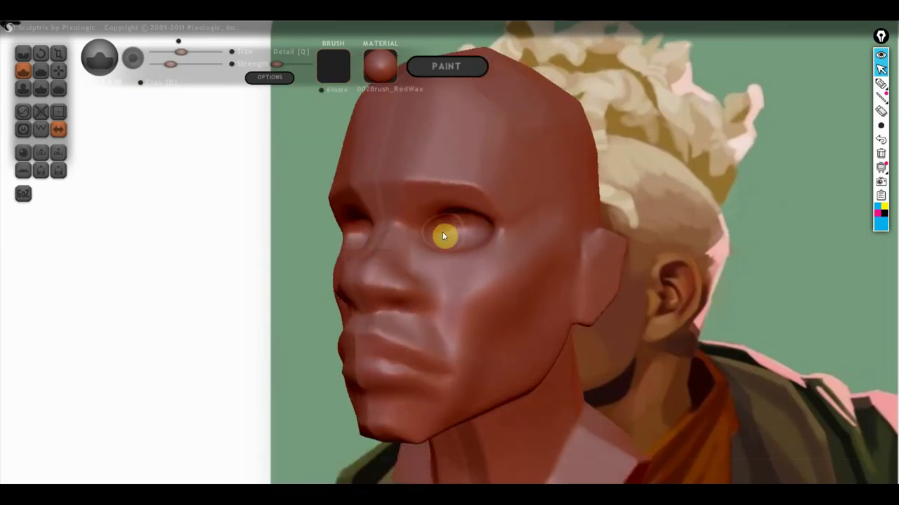
mouse_move(476, 239)
right_down()
mouse_move(491, 235)
mouse_move(485, 262)
right_up()
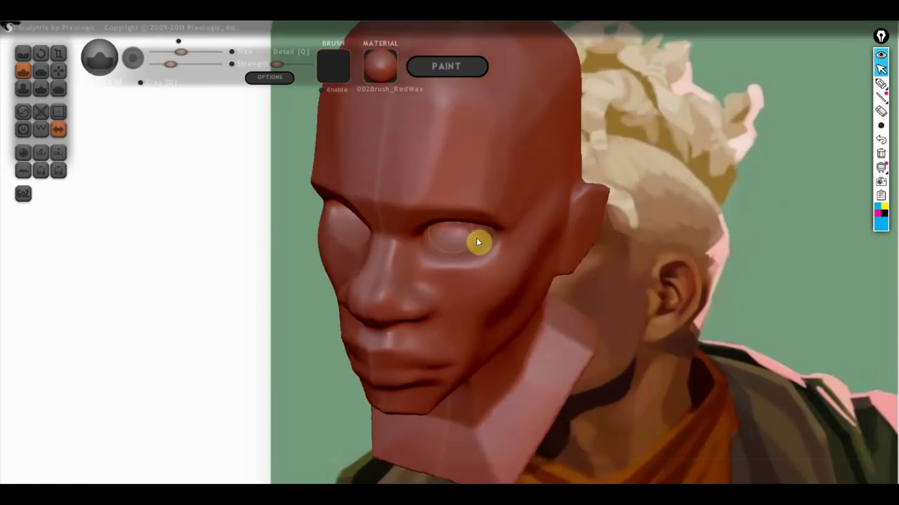
right_drag(462, 241, 445, 151)
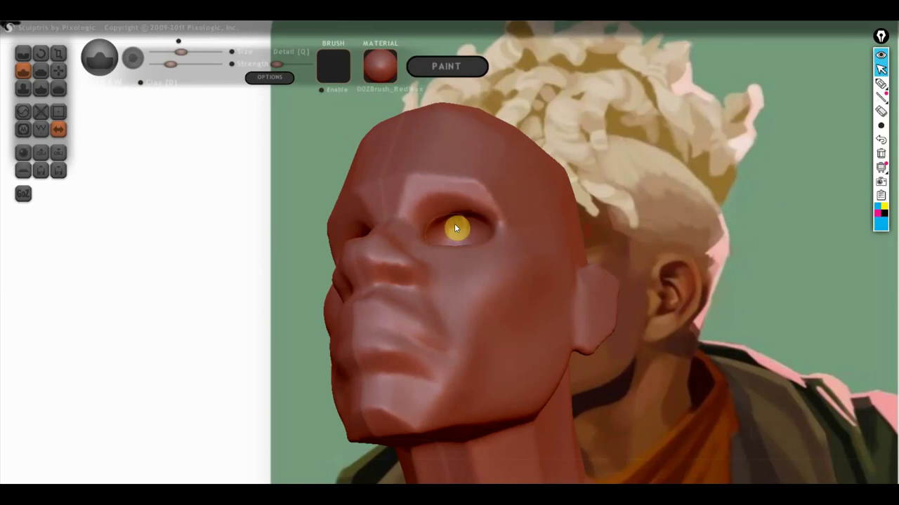
right_drag(485, 229, 537, 282)
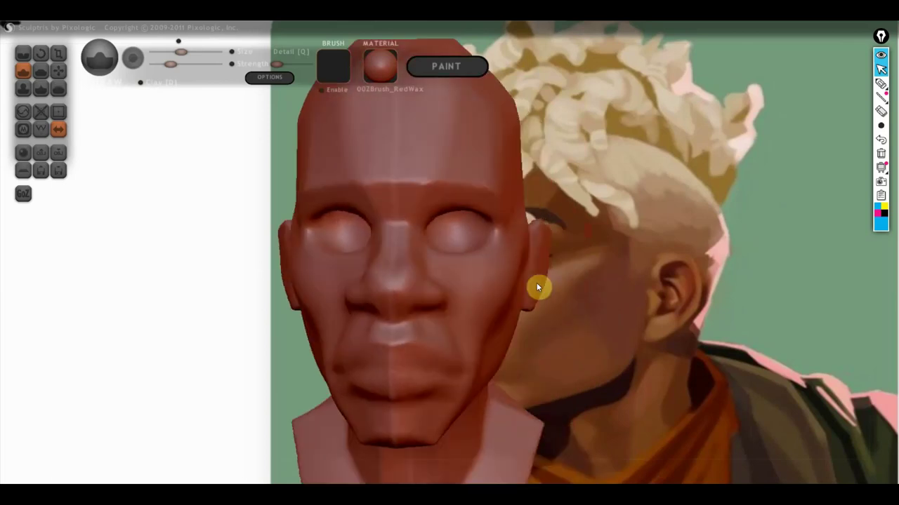
scroll(537, 271, up, 2)
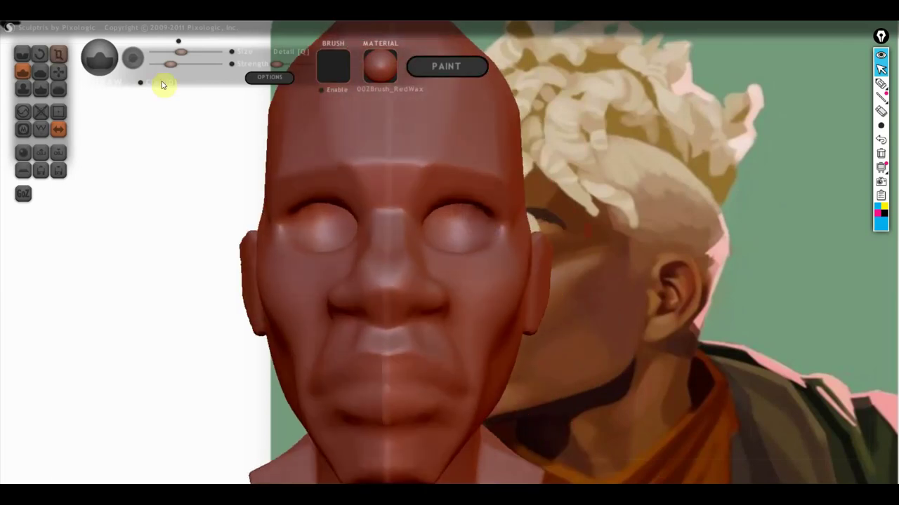
click(27, 55)
drag(378, 150, 434, 177)
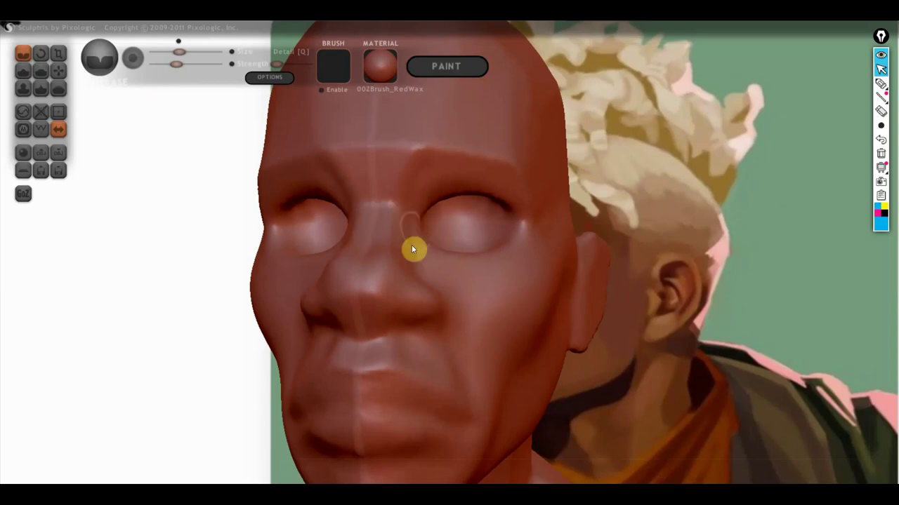
drag(408, 217, 391, 256)
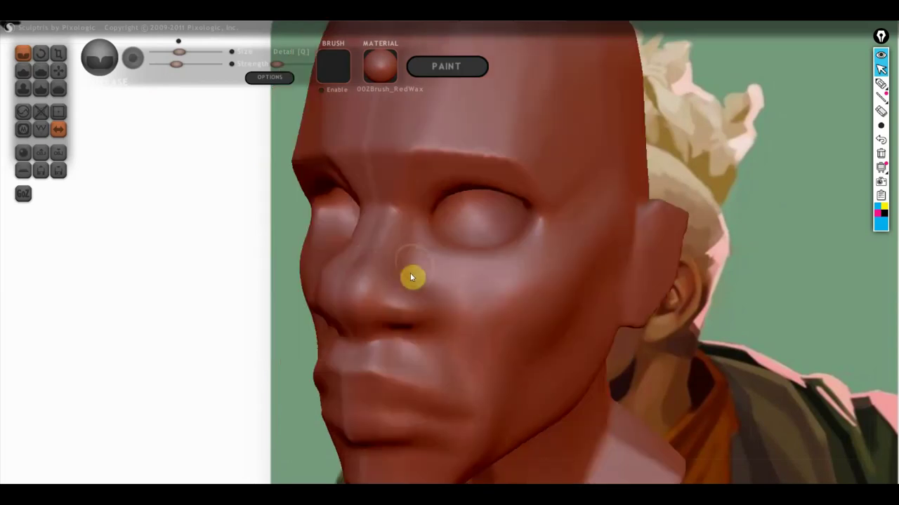
mouse_move(881, 83)
click(866, 83)
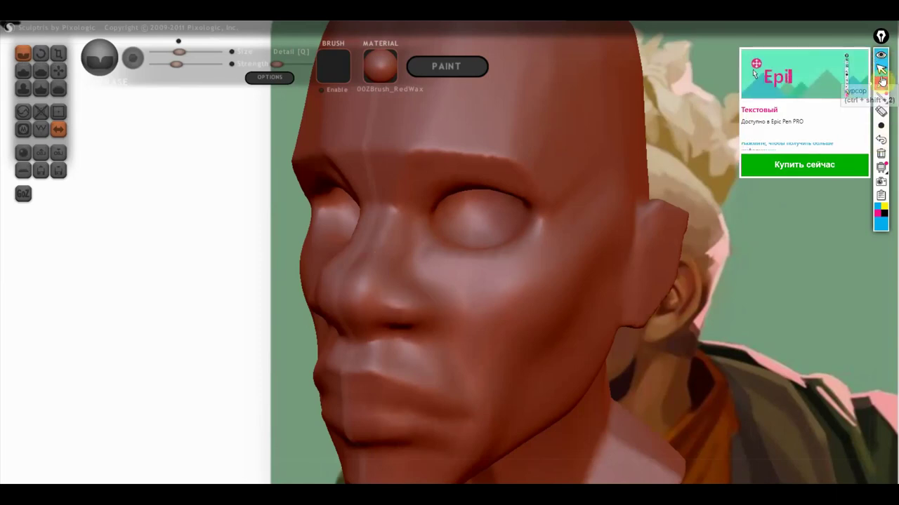
Sketch blue guides below the eye, up to the brow and at the inner eye corner, then clear them
click(836, 84)
drag(433, 244, 409, 284)
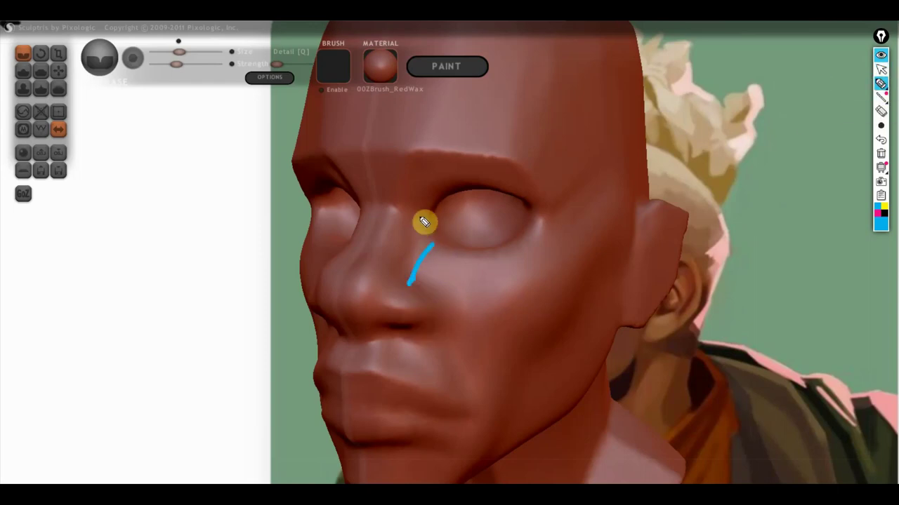
mouse_move(432, 243)
mouse_down()
mouse_move(431, 163)
mouse_move(544, 206)
mouse_up()
mouse_move(441, 181)
mouse_down()
mouse_move(427, 216)
mouse_move(417, 200)
mouse_move(419, 217)
mouse_move(427, 176)
mouse_move(436, 184)
mouse_up()
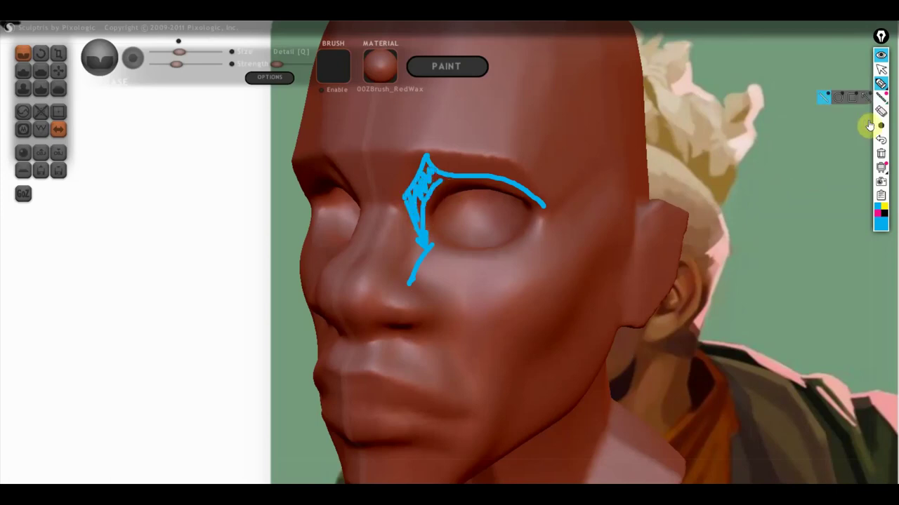
click(881, 69)
click(880, 153)
right_drag(538, 203, 449, 180)
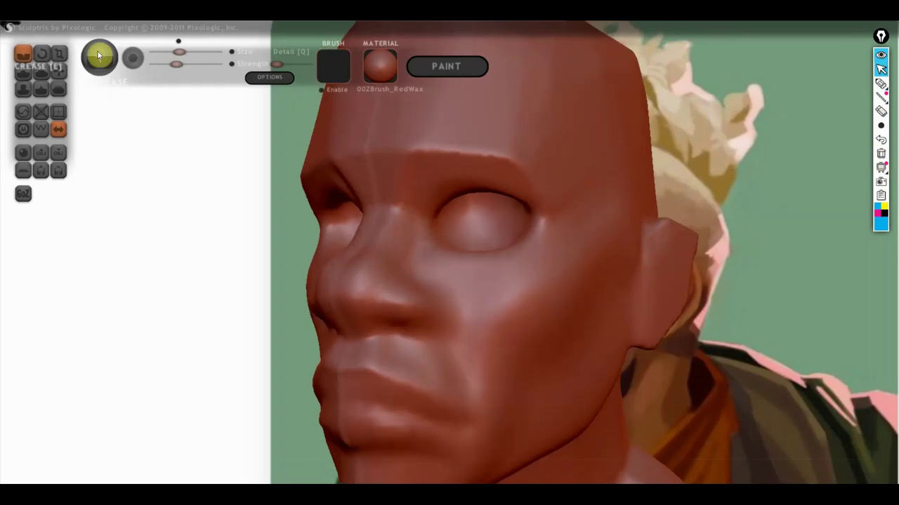
Nudge the Detail slider slightly higher and turn the head to check the face
drag(291, 66, 287, 65)
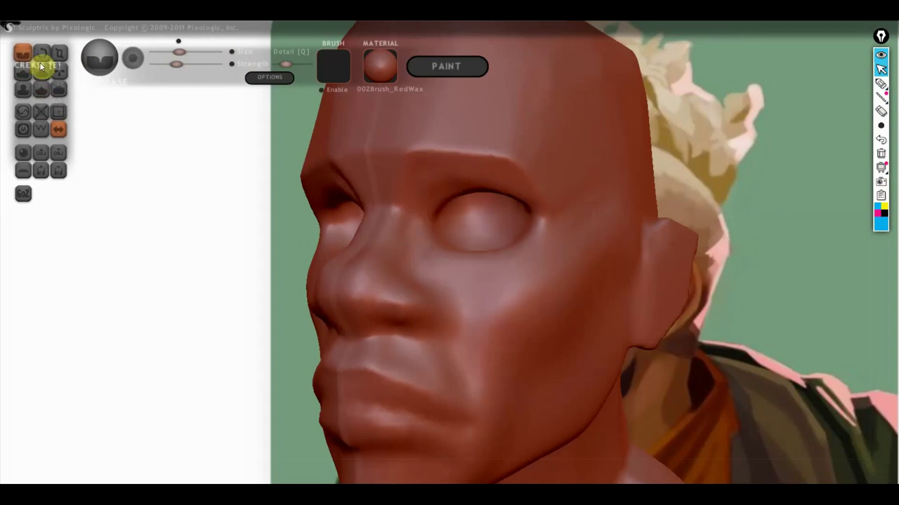
right_drag(397, 181, 434, 179)
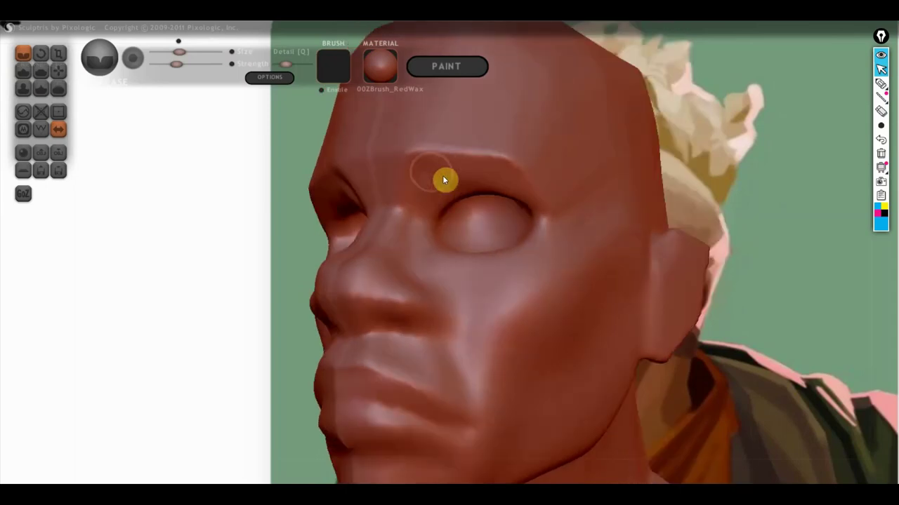
right_drag(491, 191, 548, 194)
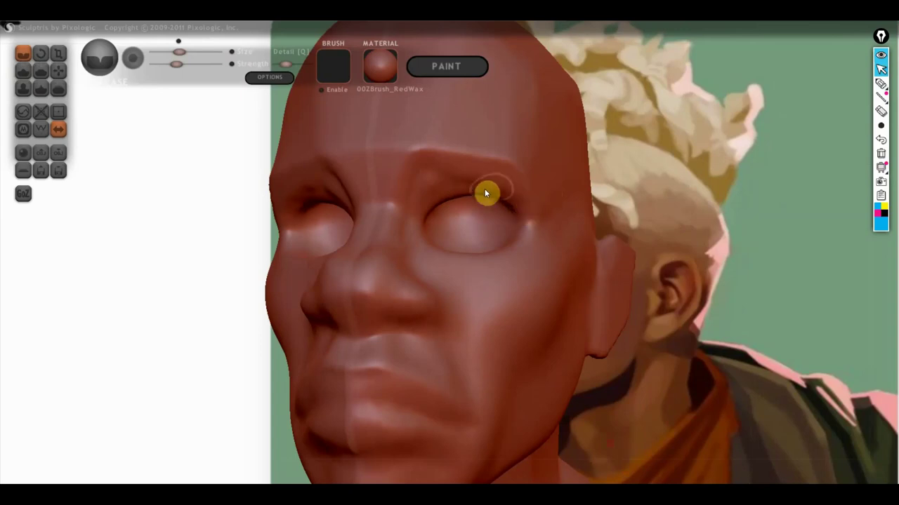
right_drag(465, 190, 445, 196)
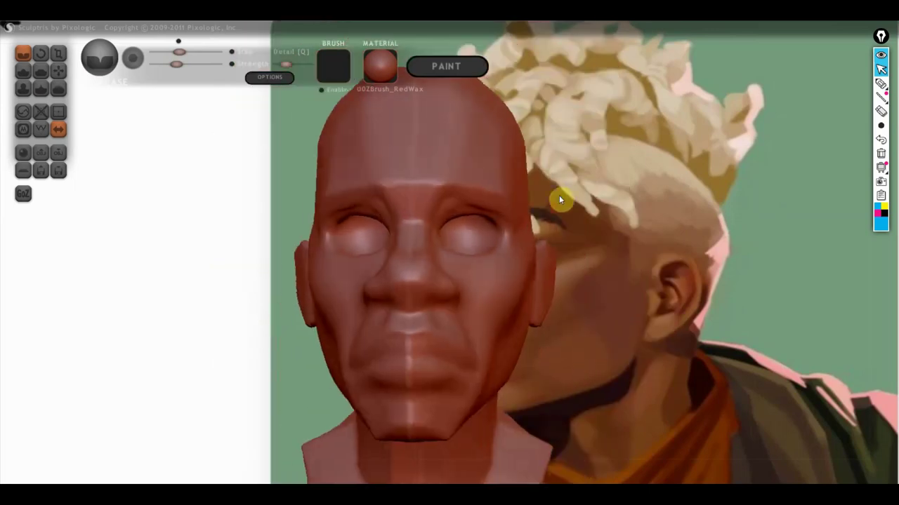
Grab the right brow and eye socket into a reshaped contour
click(58, 71)
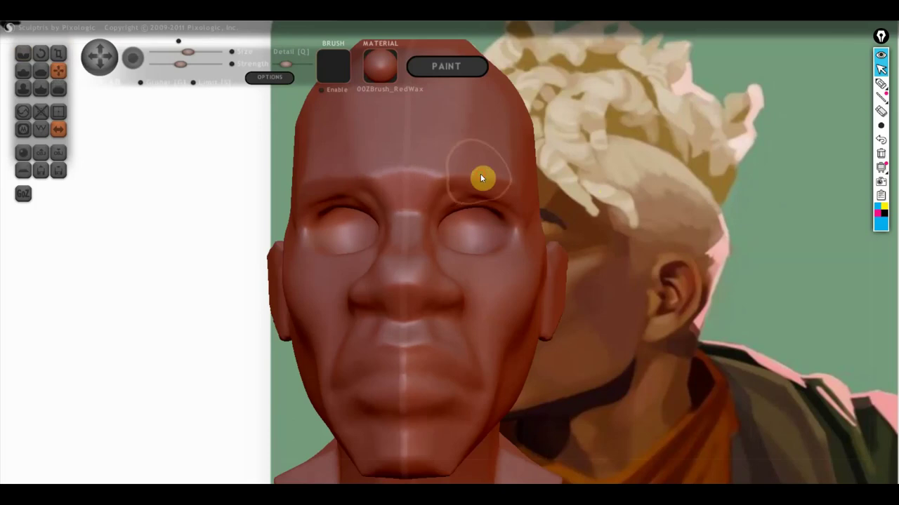
mouse_move(480, 177)
mouse_down()
mouse_move(466, 204)
mouse_move(466, 257)
mouse_up()
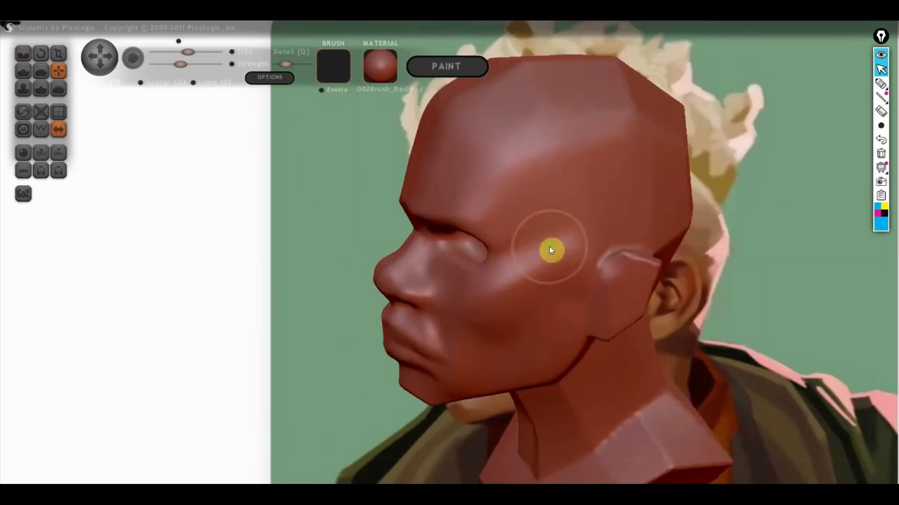
right_drag(534, 257, 636, 224)
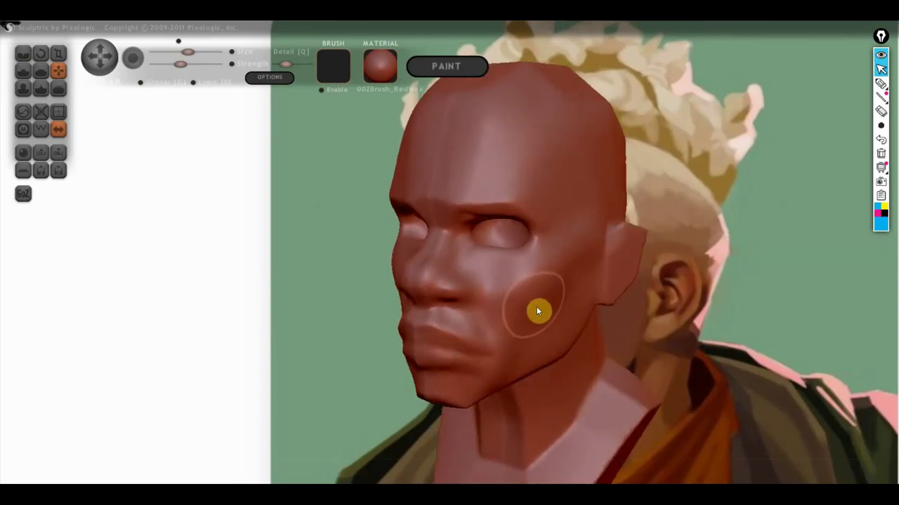
right_drag(573, 287, 628, 274)
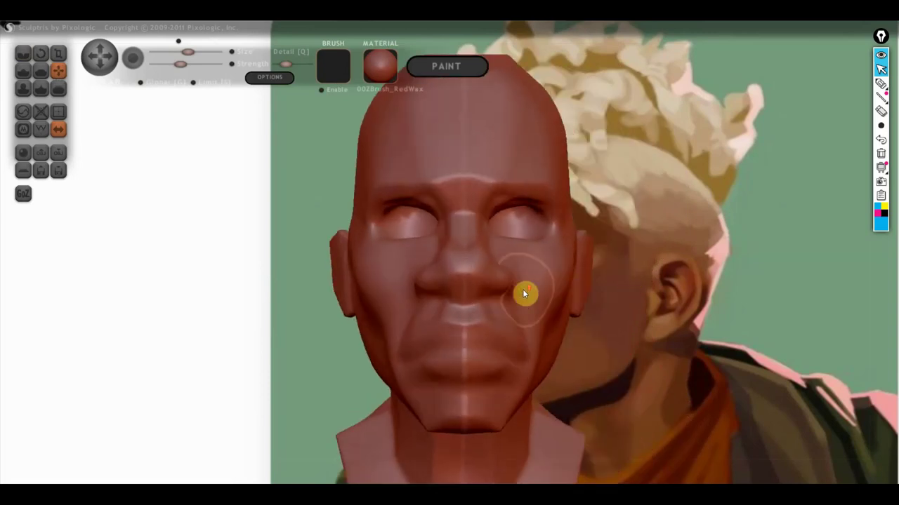
Orbit the head to check the ear, side and profile, and select the Crease brush
scroll(525, 294, up, 2)
scroll(525, 293, up, 2)
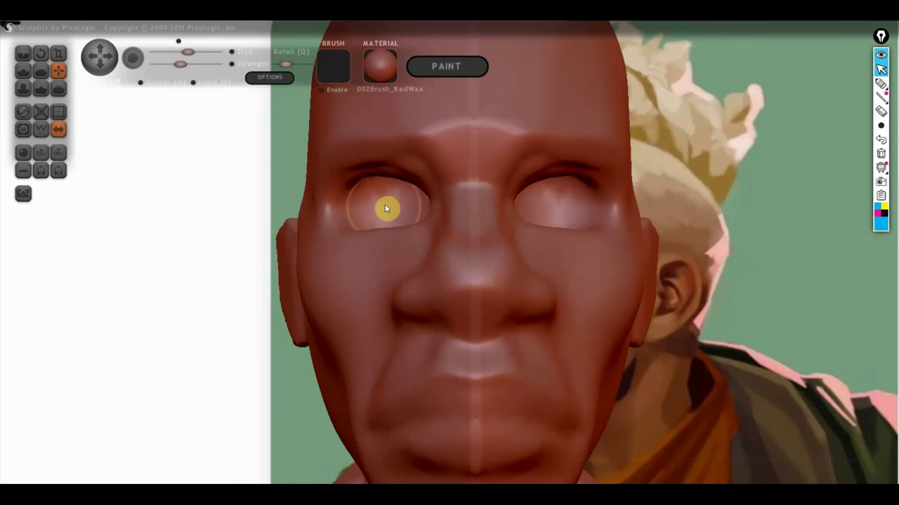
right_drag(289, 187, 333, 169)
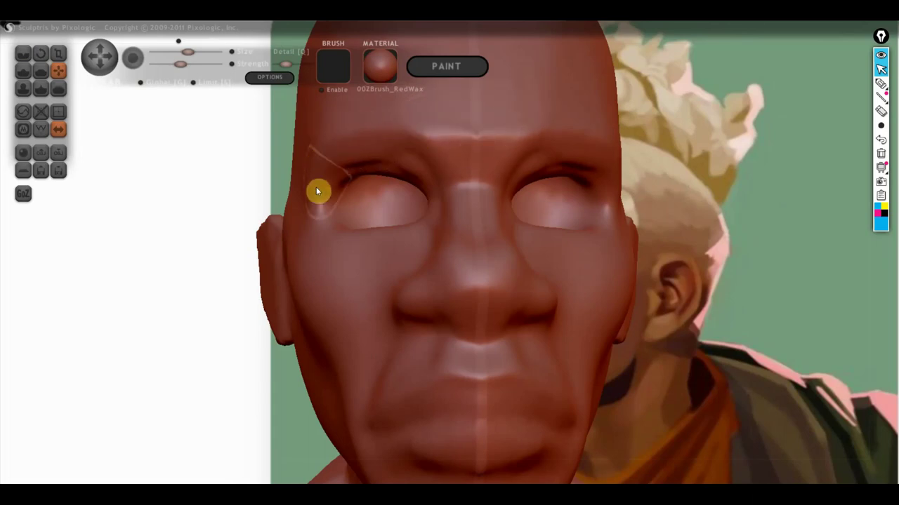
alt+drag(303, 196, 366, 244)
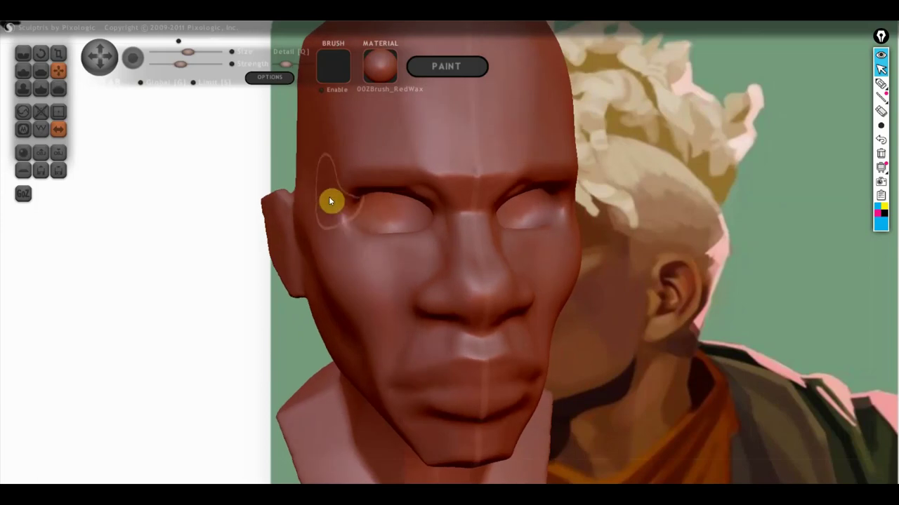
scroll(325, 180, down, 2)
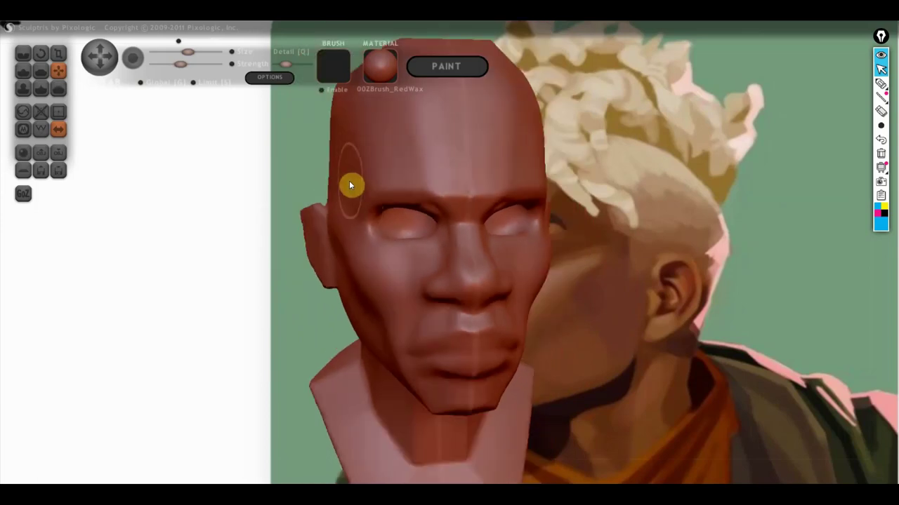
alt+drag(342, 179, 520, 169)
scroll(520, 168, up, 2)
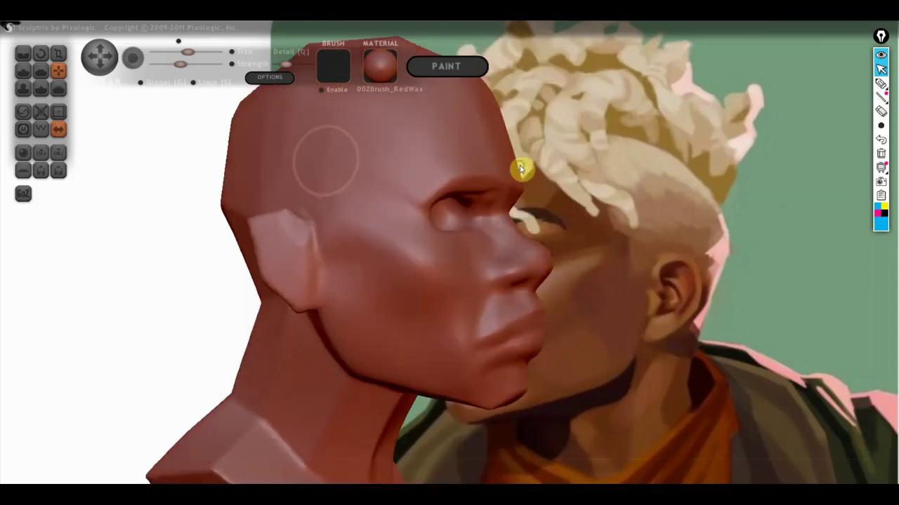
click(24, 53)
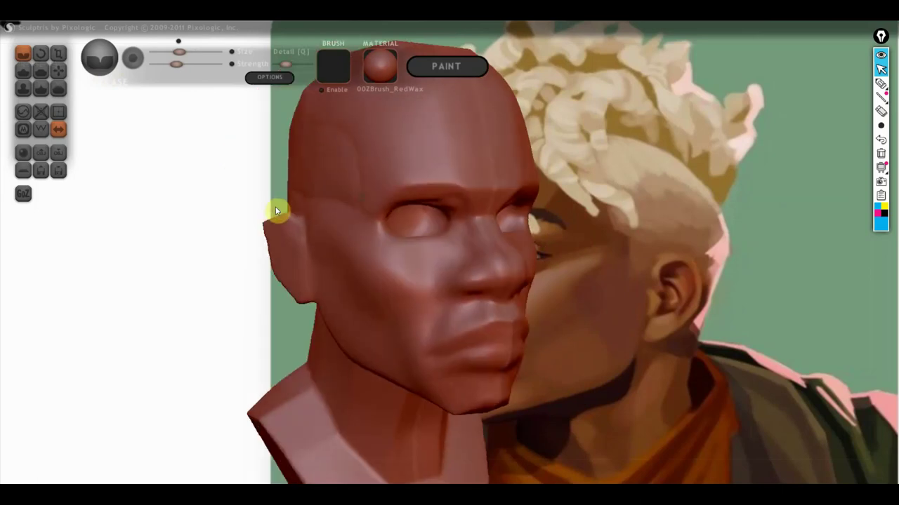
drag(275, 211, 295, 208)
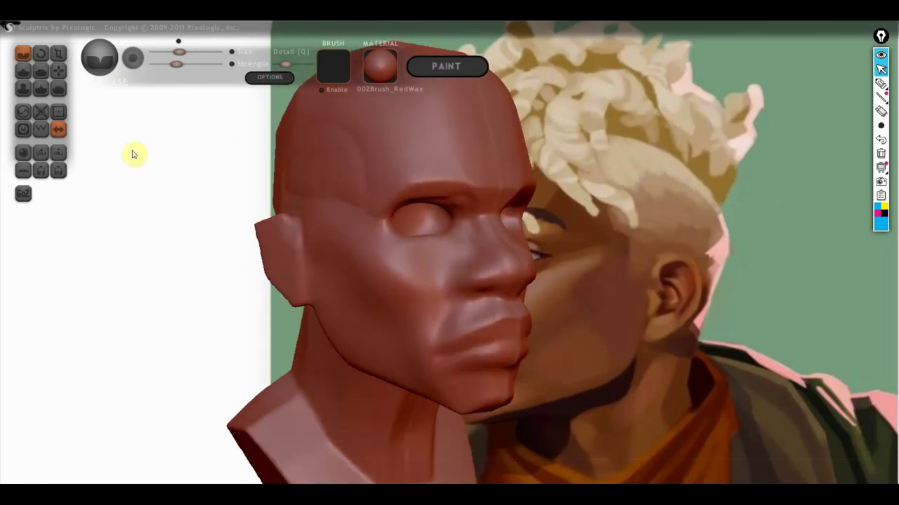
Rotate the head through three-quarter, profile and frontal views, leaving the Grab brush selected
click(23, 70)
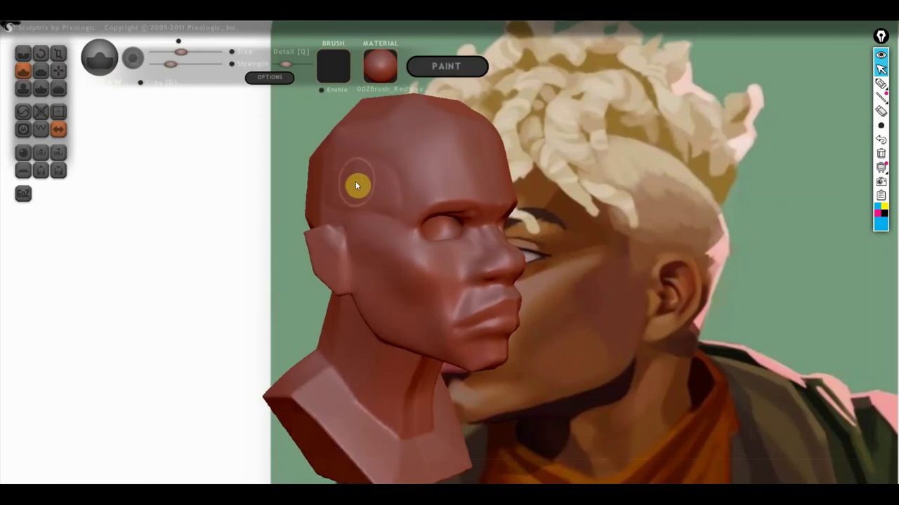
right_drag(381, 194, 363, 164)
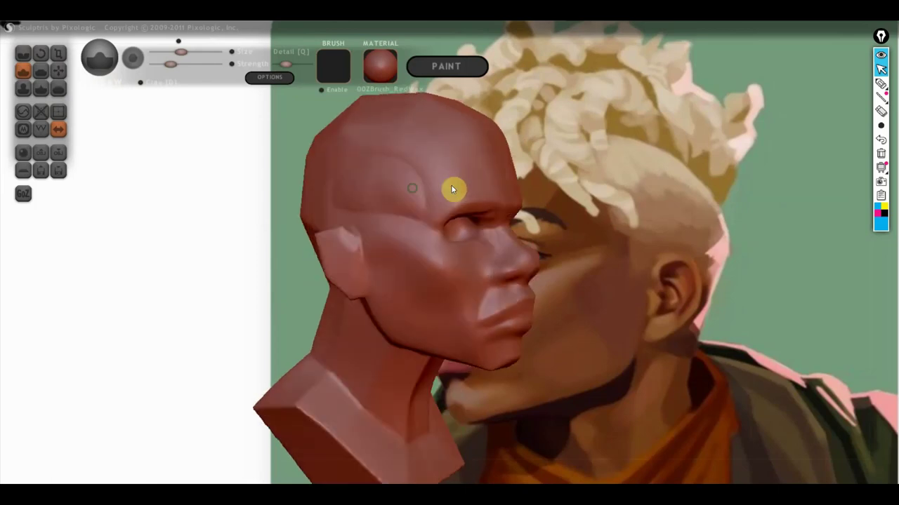
scroll(429, 156, up, 2)
scroll(405, 162, up, 2)
right_drag(341, 111, 391, 175)
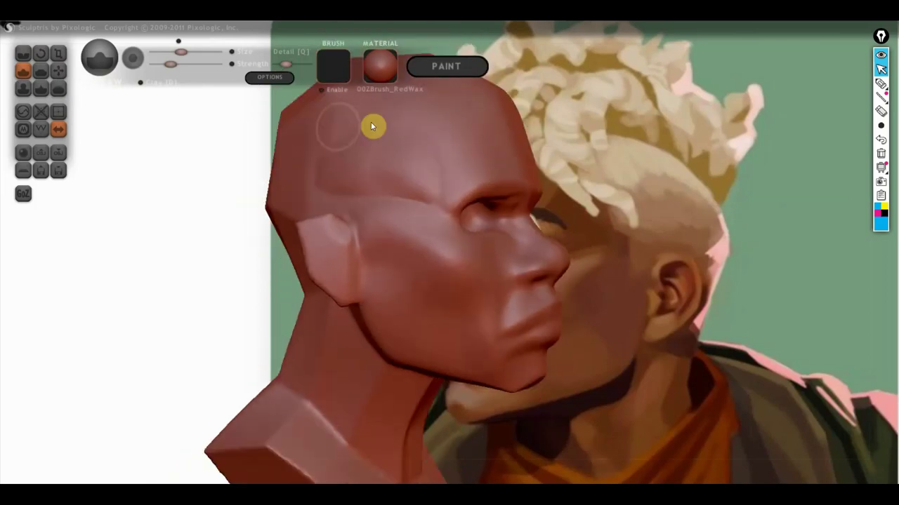
right_drag(424, 208, 366, 211)
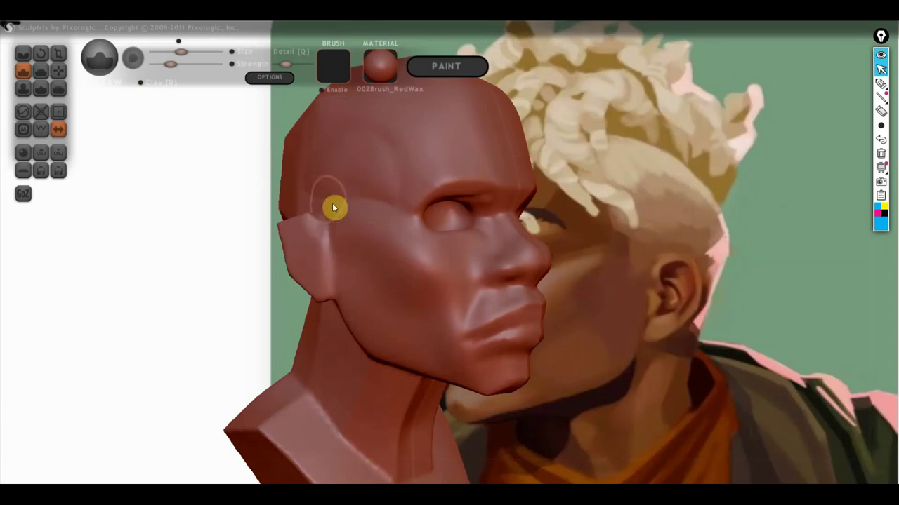
mouse_move(385, 237)
right_down()
mouse_move(335, 246)
mouse_move(311, 269)
mouse_move(287, 243)
mouse_move(293, 249)
mouse_move(314, 234)
right_up()
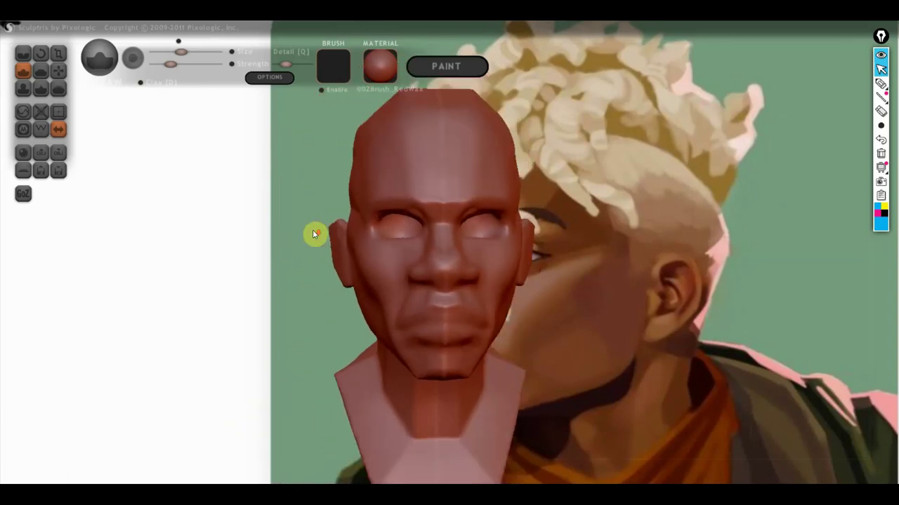
click(58, 71)
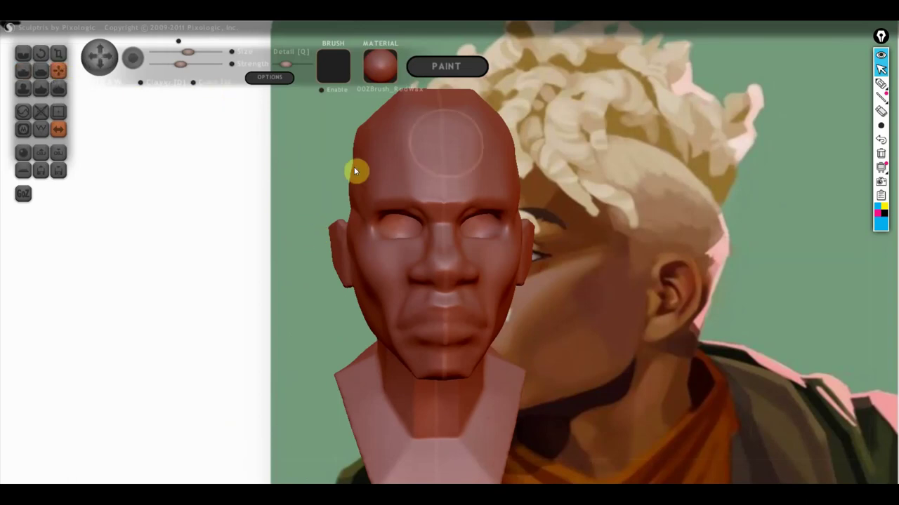
mouse_move(417, 138)
right_down()
mouse_move(531, 164)
mouse_move(581, 141)
mouse_move(562, 159)
right_up()
click(40, 71)
Flatten a small forehead area, orbiting to inspect the head and neck from several angles
scroll(443, 185, down, 2)
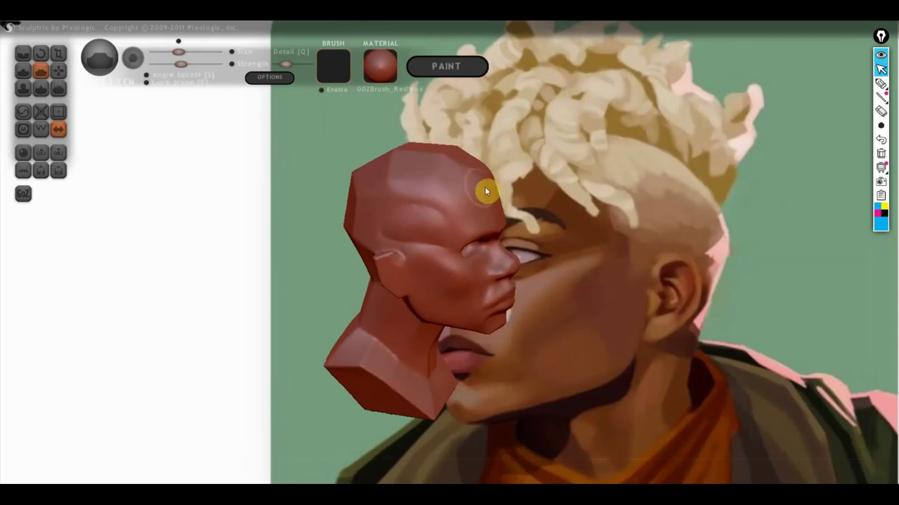
scroll(479, 184, down, 1)
mouse_move(468, 197)
mouse_down()
mouse_move(466, 205)
mouse_move(469, 195)
mouse_up()
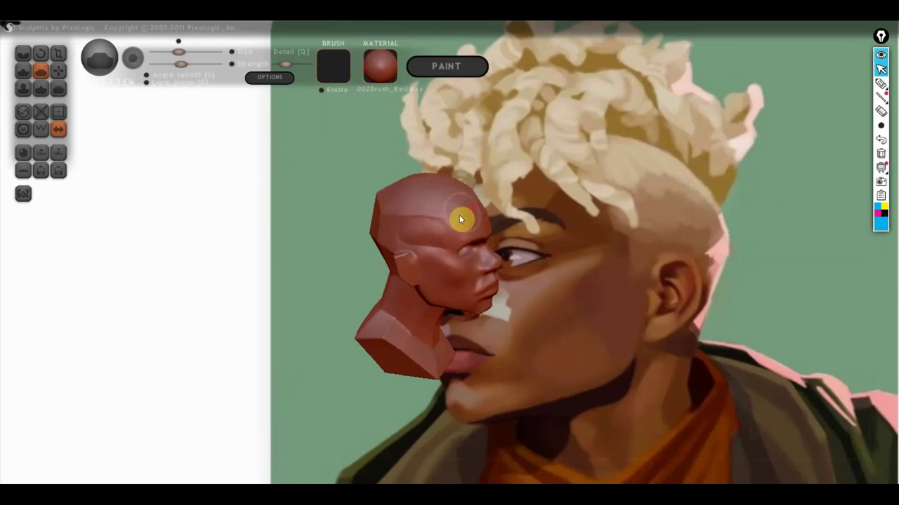
right_drag(469, 212, 377, 200)
scroll(456, 199, up, 2)
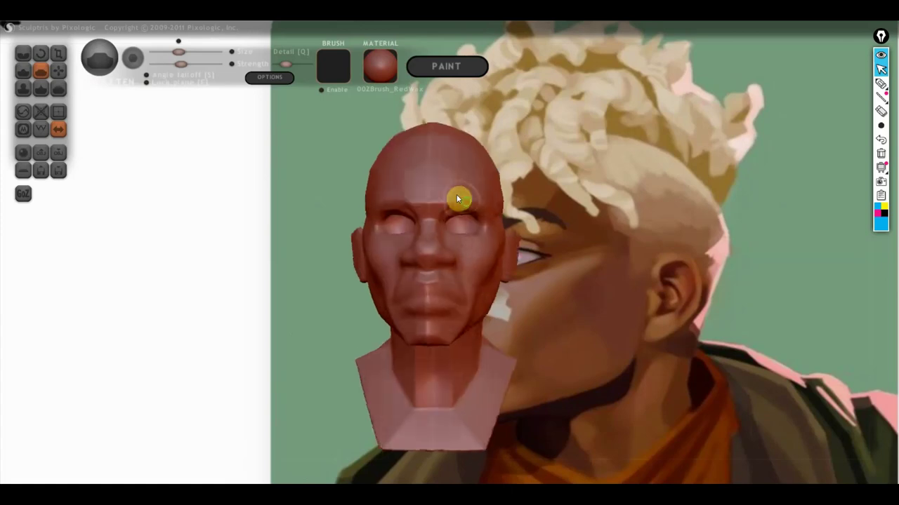
right_drag(456, 198, 488, 219)
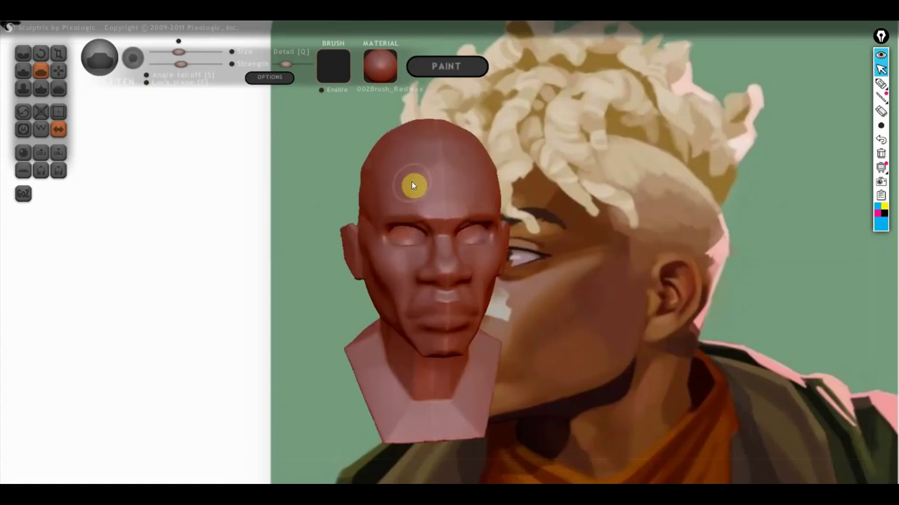
mouse_move(431, 172)
right_down()
mouse_move(346, 169)
mouse_move(492, 180)
right_up()
mouse_move(399, 156)
right_down()
mouse_move(423, 157)
mouse_move(383, 144)
right_up()
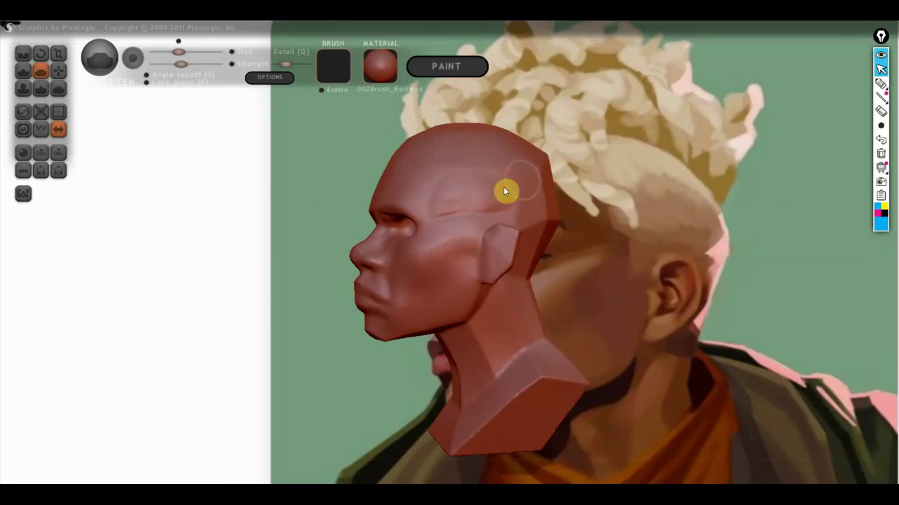
mouse_move(547, 167)
right_down()
mouse_move(561, 176)
mouse_move(516, 215)
right_up()
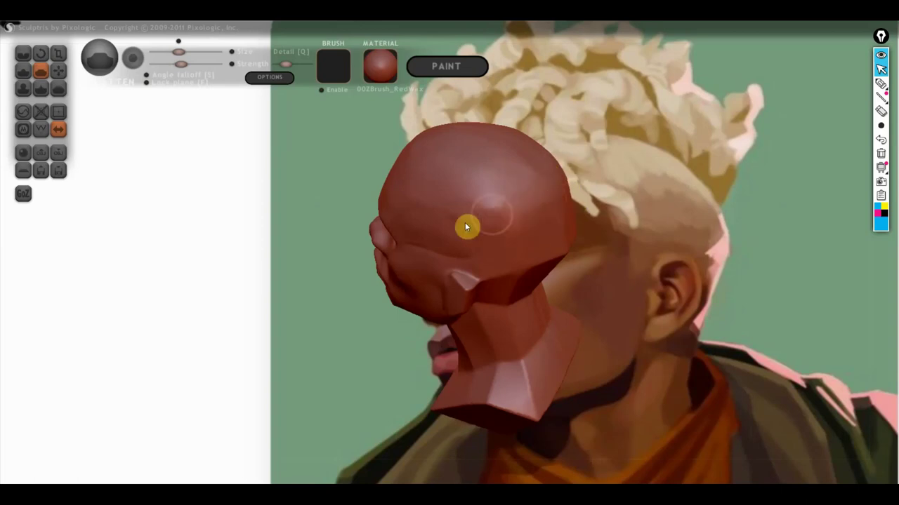
right_drag(497, 200, 521, 203)
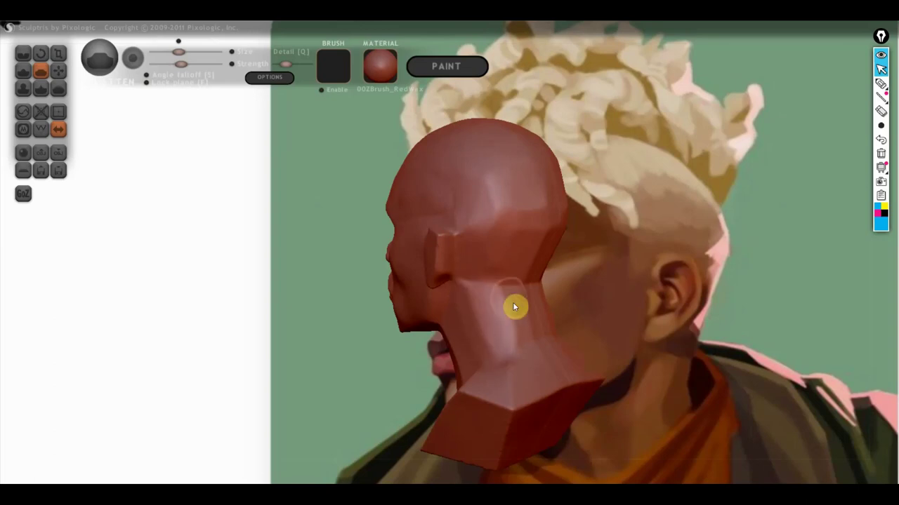
Reshape the back of the head and neck, round the neck facets and soften the jaw fold
drag(487, 315, 534, 270)
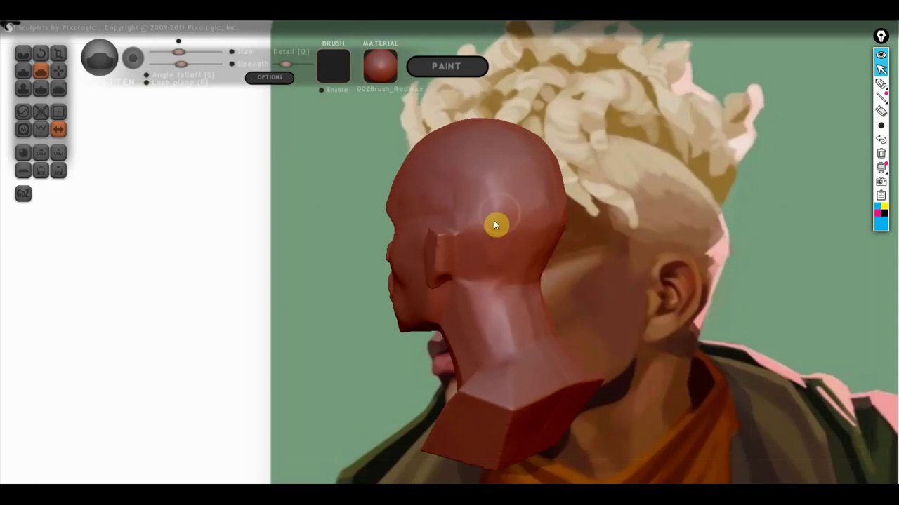
right_drag(523, 213, 593, 209)
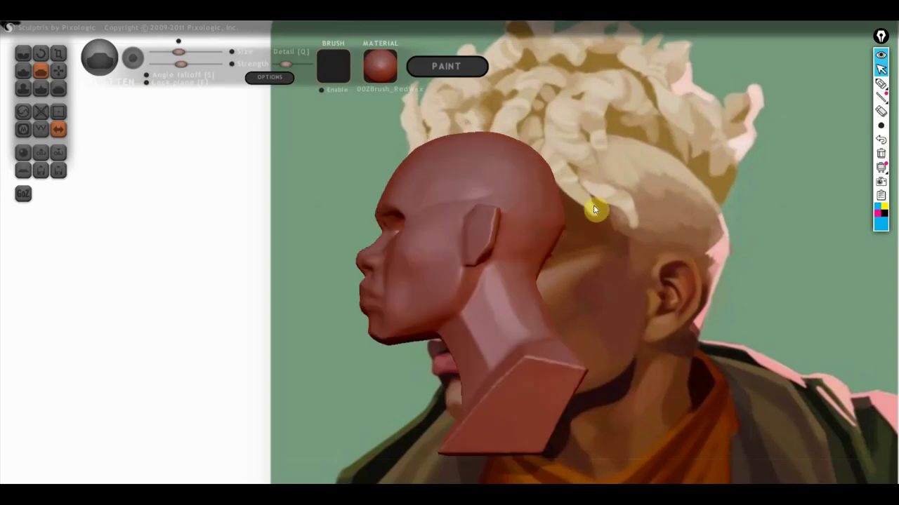
drag(504, 298, 479, 330)
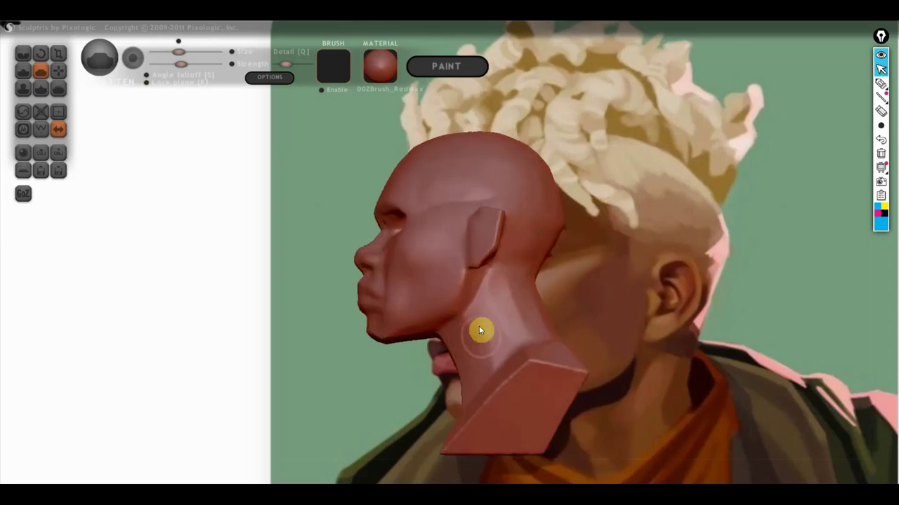
right_drag(514, 315, 643, 301)
mouse_move(463, 368)
mouse_down()
mouse_move(459, 403)
mouse_move(468, 365)
mouse_move(473, 406)
mouse_up()
mouse_move(473, 406)
right_down()
mouse_move(502, 371)
mouse_move(572, 391)
mouse_move(445, 375)
mouse_move(511, 369)
mouse_move(529, 377)
mouse_move(460, 383)
mouse_move(495, 384)
mouse_move(493, 350)
mouse_move(418, 333)
right_up()
scroll(432, 290, up, 3)
scroll(438, 292, up, 2)
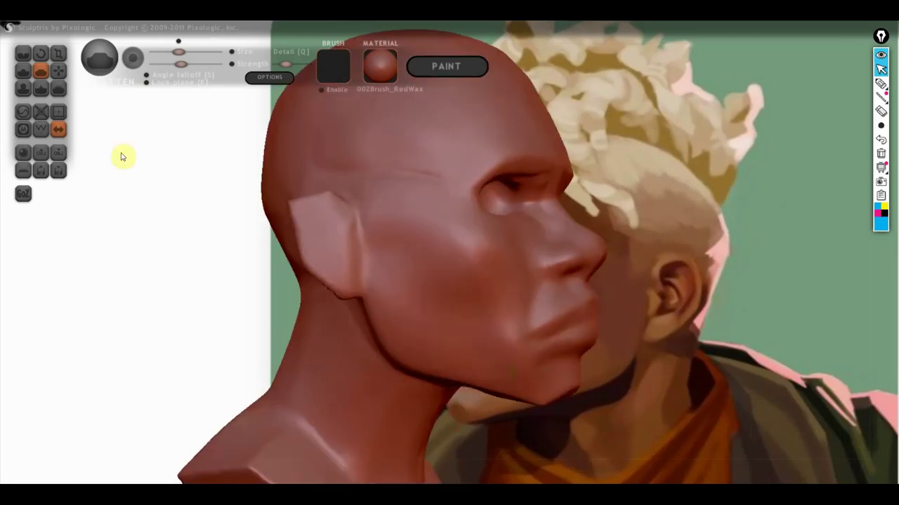
right_drag(121, 155, 283, 250)
With the Draw brush, carve both nostrils deeper and refine the crease beside each nostril
click(23, 71)
drag(279, 111, 363, 133)
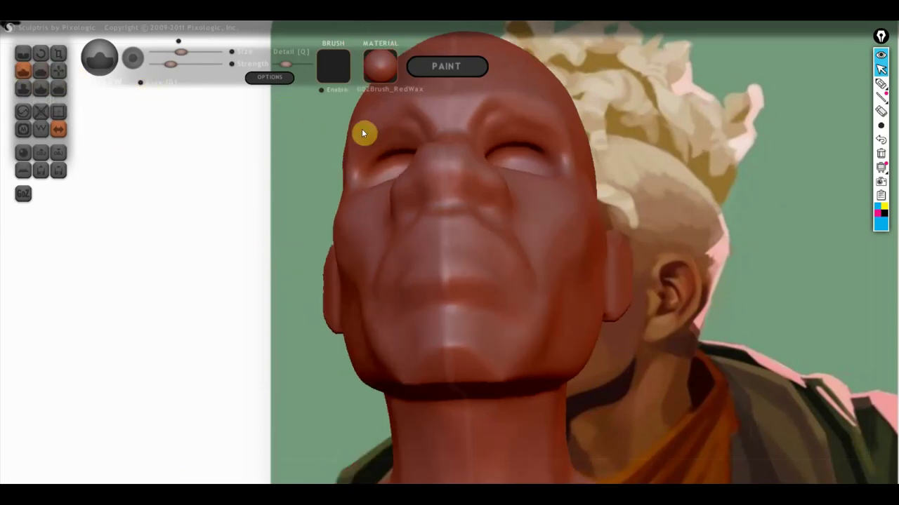
scroll(396, 205, up, 2)
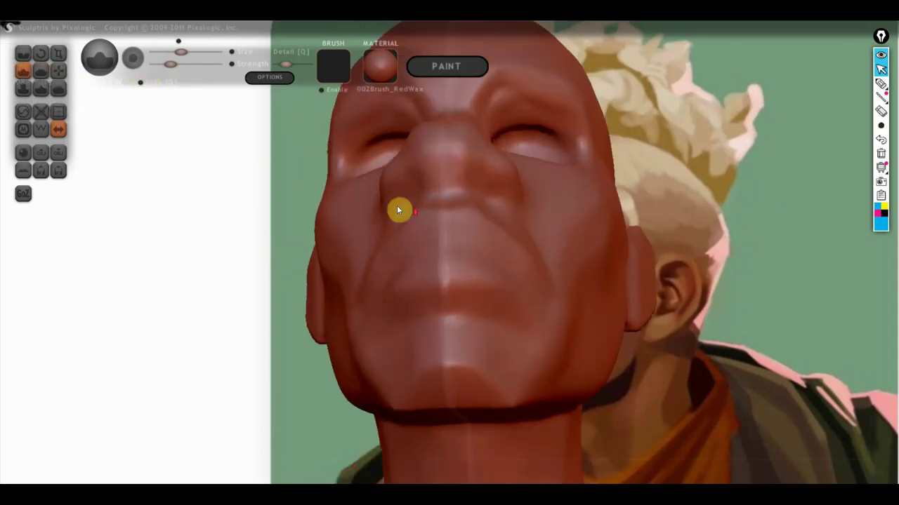
scroll(520, 204, up, 2)
scroll(499, 203, up, 2)
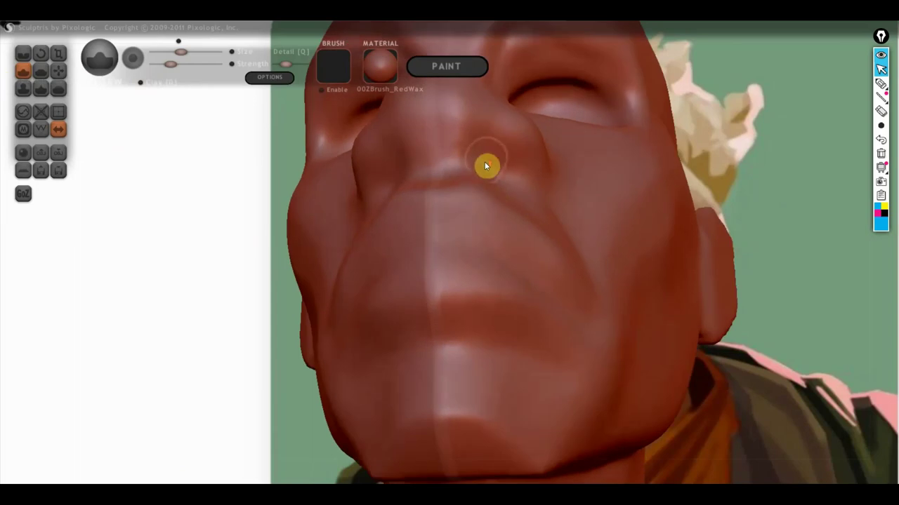
scroll(484, 166, up, 1)
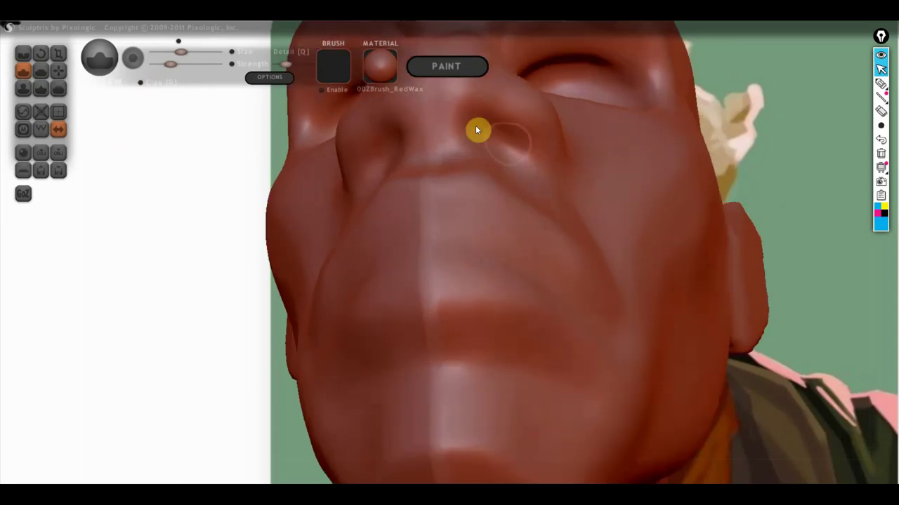
mouse_move(479, 125)
mouse_down()
mouse_move(519, 146)
mouse_move(477, 122)
mouse_move(521, 160)
mouse_move(485, 125)
mouse_move(486, 105)
mouse_move(524, 138)
mouse_move(479, 119)
mouse_move(502, 133)
mouse_move(502, 154)
mouse_up()
right_drag(503, 154, 534, 276)
right_drag(457, 169, 582, 209)
Select the Crease brush and orbit the face between profile and front views
click(23, 52)
mouse_move(156, 110)
right_down()
mouse_move(355, 206)
mouse_move(468, 184)
right_up()
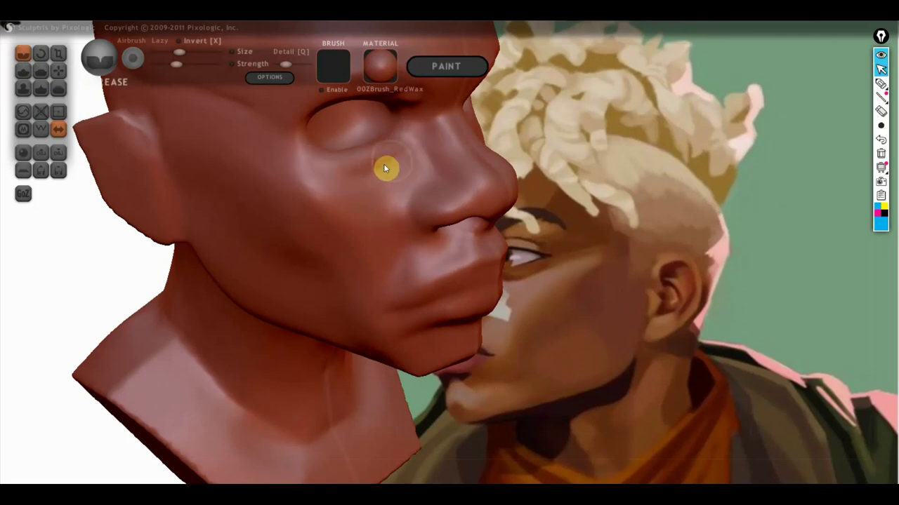
mouse_move(386, 165)
alt+mouse_down()
mouse_move(331, 133)
mouse_move(289, 129)
alt+mouse_up()
mouse_move(370, 196)
alt+mouse_down()
mouse_move(382, 221)
mouse_move(399, 197)
mouse_move(414, 203)
mouse_move(387, 227)
alt+mouse_up()
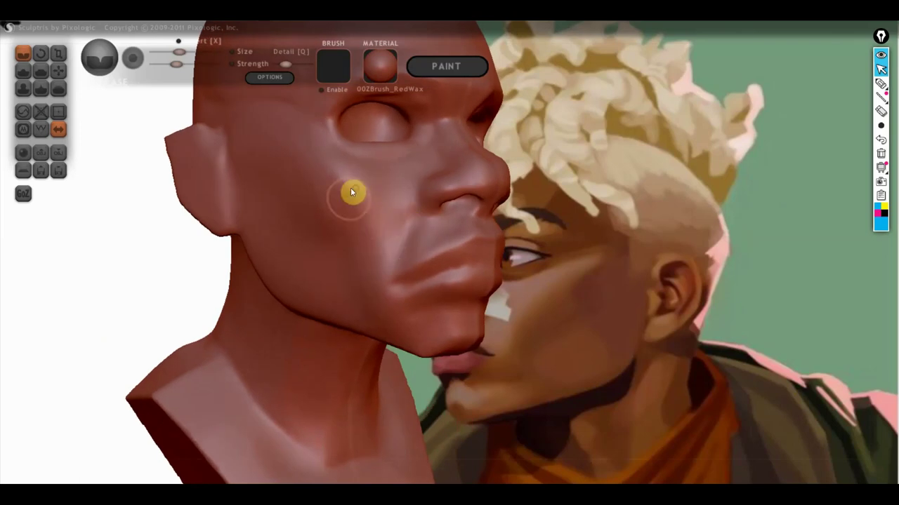
mouse_move(393, 242)
alt+mouse_down()
mouse_move(425, 251)
mouse_move(464, 207)
alt+mouse_up()
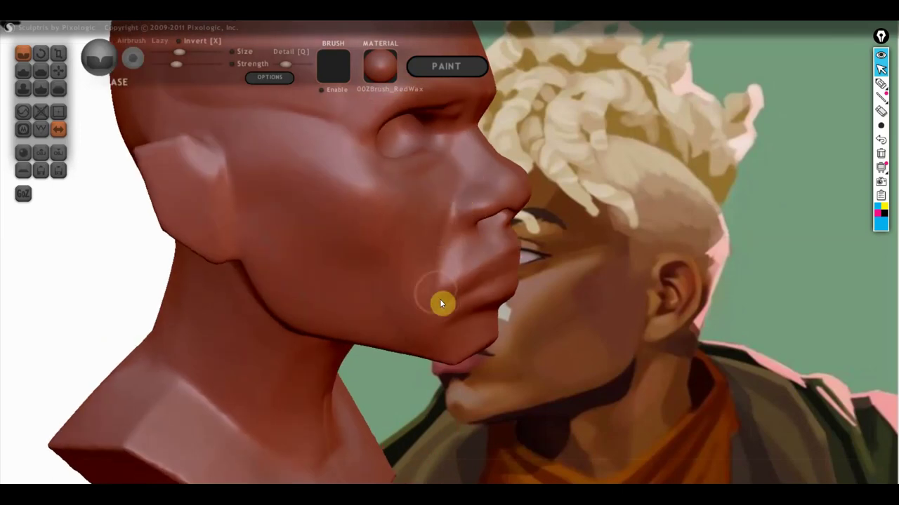
alt+drag(426, 233, 413, 202)
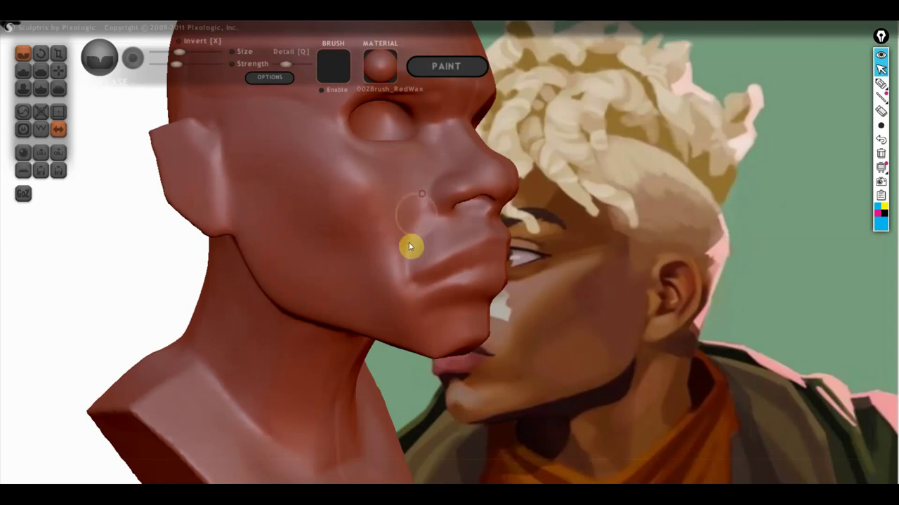
alt+drag(404, 269, 321, 260)
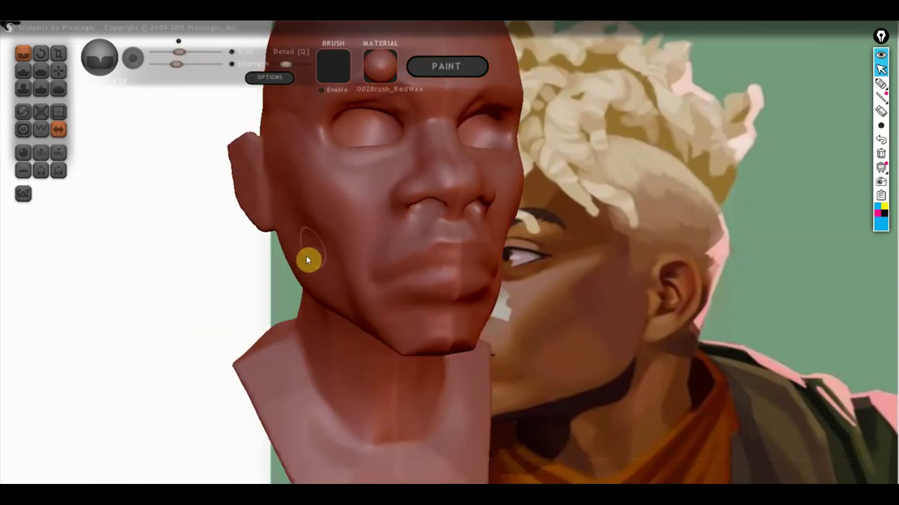
click(58, 70)
drag(188, 139, 466, 255)
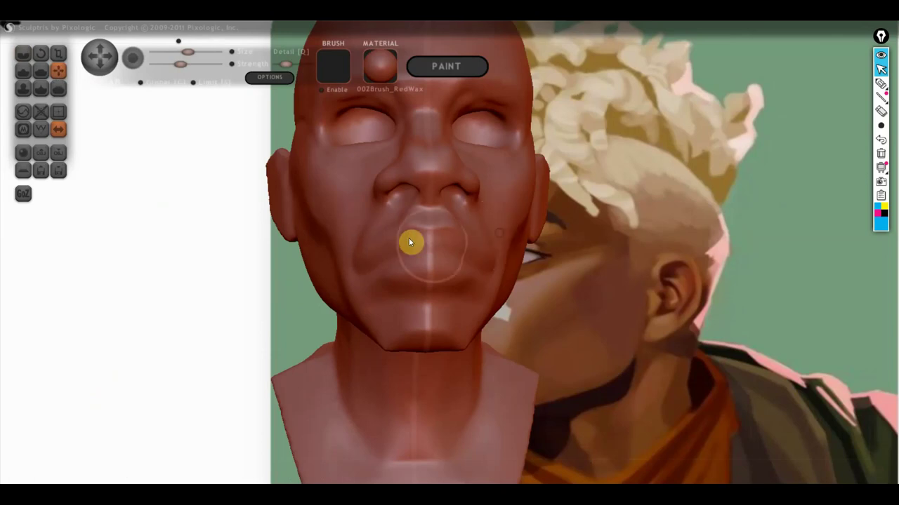
mouse_move(379, 205)
alt+mouse_down()
mouse_move(429, 307)
mouse_move(433, 286)
mouse_move(392, 277)
mouse_move(514, 235)
alt+mouse_up()
scroll(565, 216, up, 2)
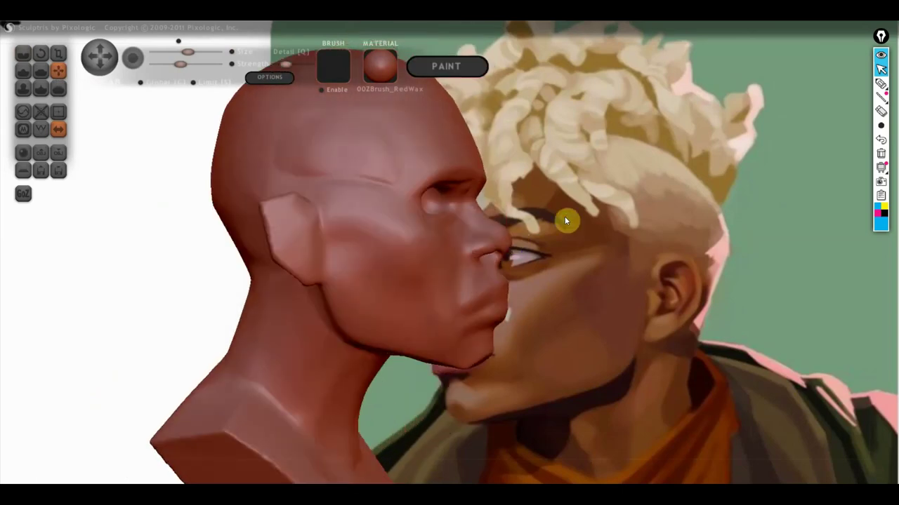
scroll(504, 254, up, 3)
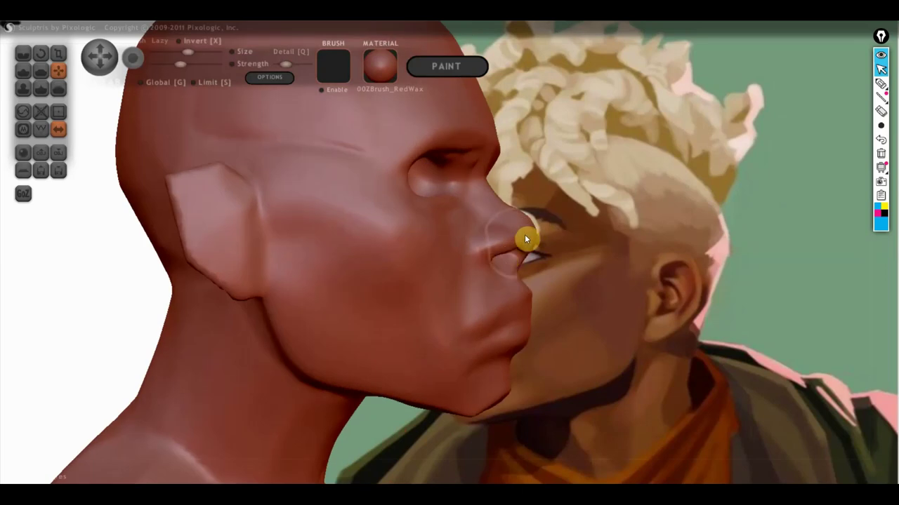
scroll(453, 302, down, 2)
mouse_move(519, 247)
alt+mouse_down()
mouse_move(452, 301)
mouse_move(377, 331)
mouse_move(445, 313)
mouse_move(486, 280)
mouse_move(483, 237)
alt+mouse_up()
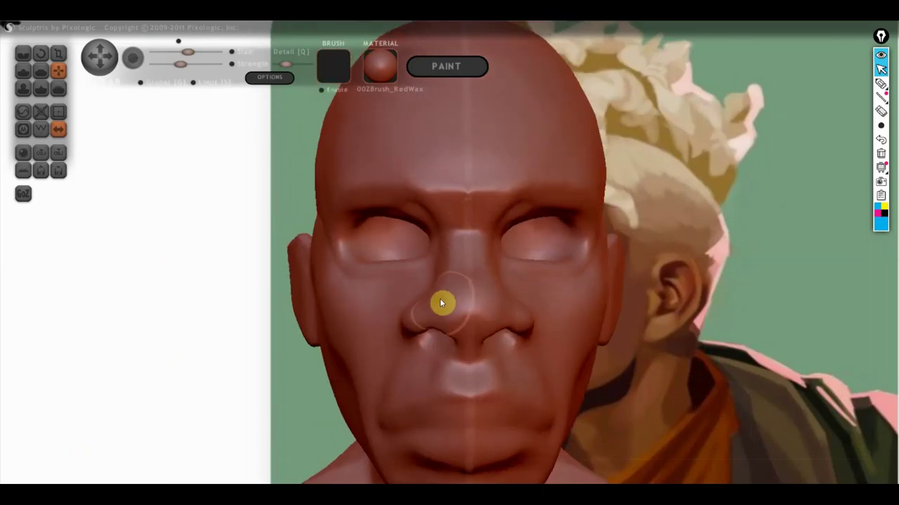
drag(405, 335, 423, 351)
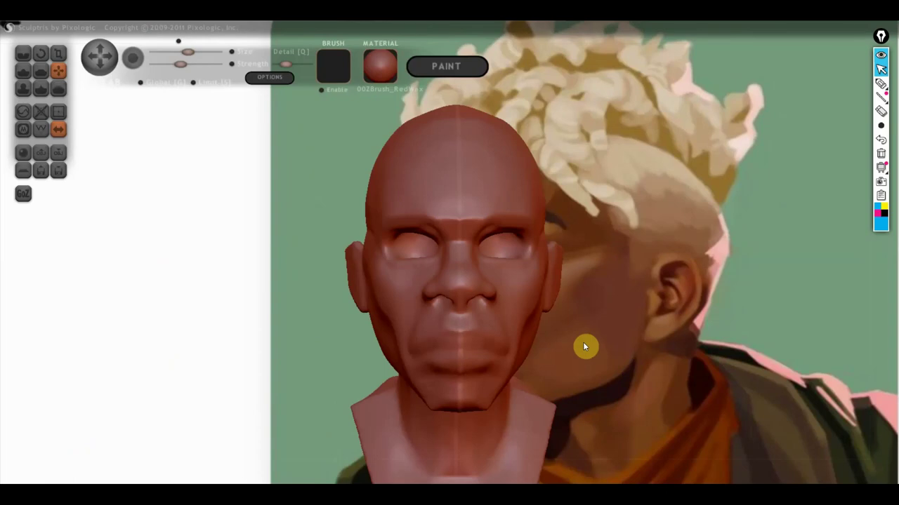
drag(550, 319, 509, 322)
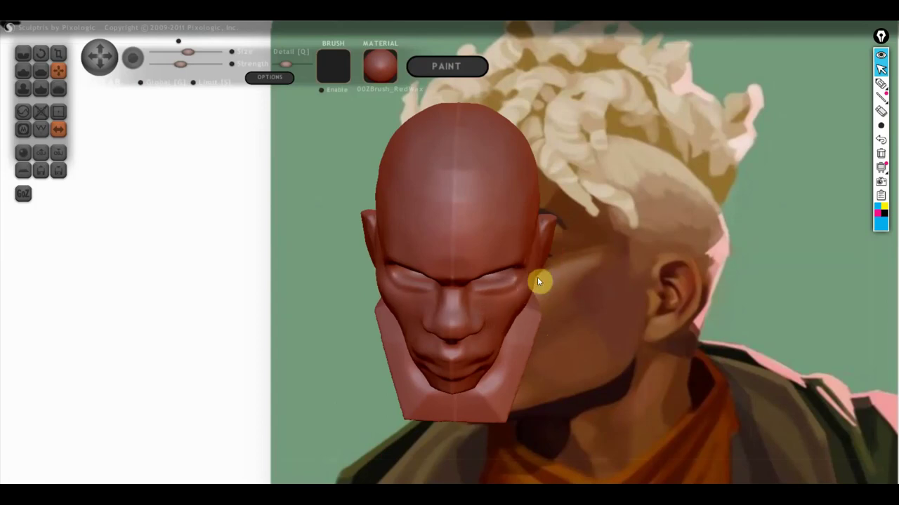
drag(537, 268, 539, 250)
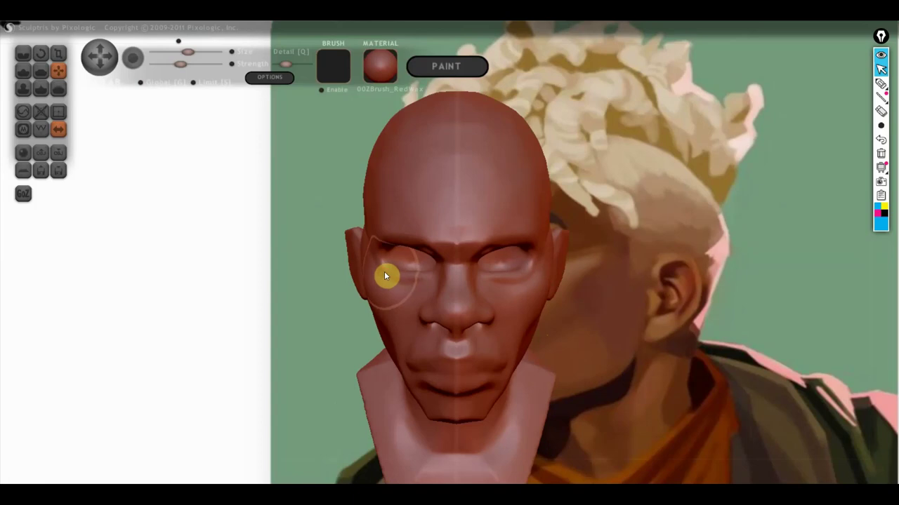
scroll(422, 300, up, 2)
scroll(421, 298, down, 3)
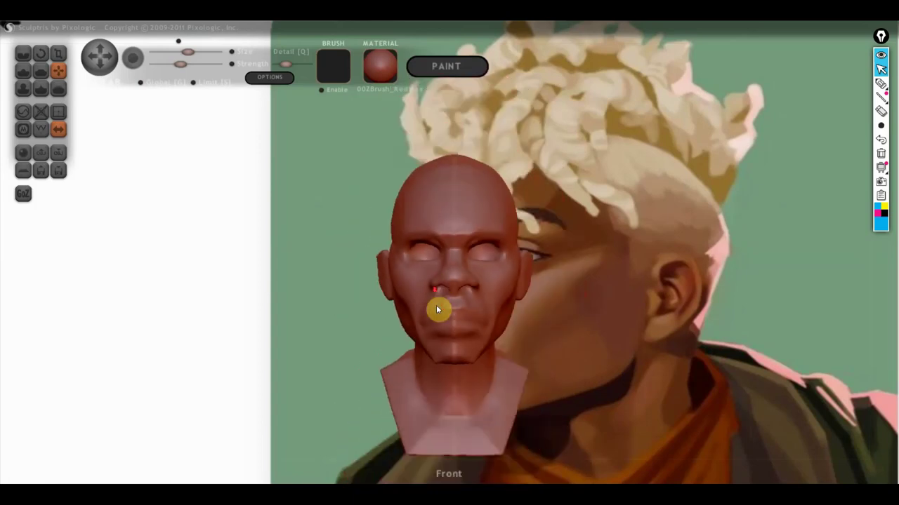
mouse_move(550, 304)
mouse_down()
mouse_move(547, 338)
mouse_move(681, 325)
mouse_up()
mouse_move(448, 369)
mouse_down()
mouse_move(435, 351)
mouse_move(332, 360)
mouse_move(355, 347)
mouse_move(445, 339)
mouse_move(340, 333)
mouse_move(416, 322)
mouse_up()
scroll(445, 339, up, 3)
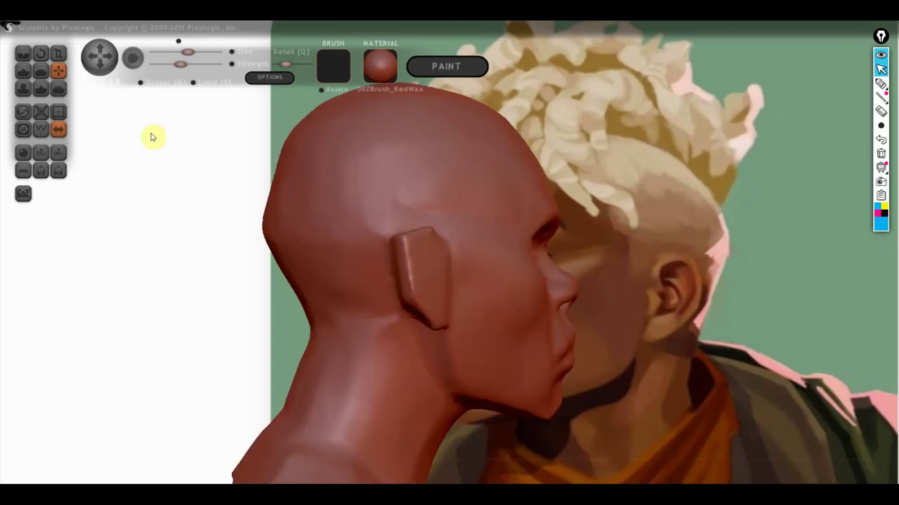
Carve a deep hollow bowl into the ear and smooth the upper ear
click(23, 71)
drag(278, 233, 257, 241)
scroll(357, 295, up, 2)
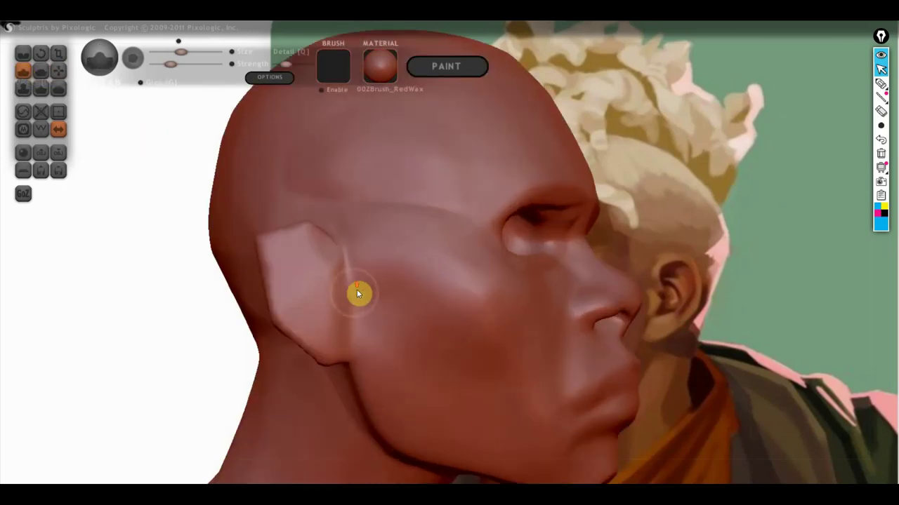
mouse_move(316, 299)
mouse_down()
mouse_move(311, 263)
mouse_move(297, 260)
mouse_up()
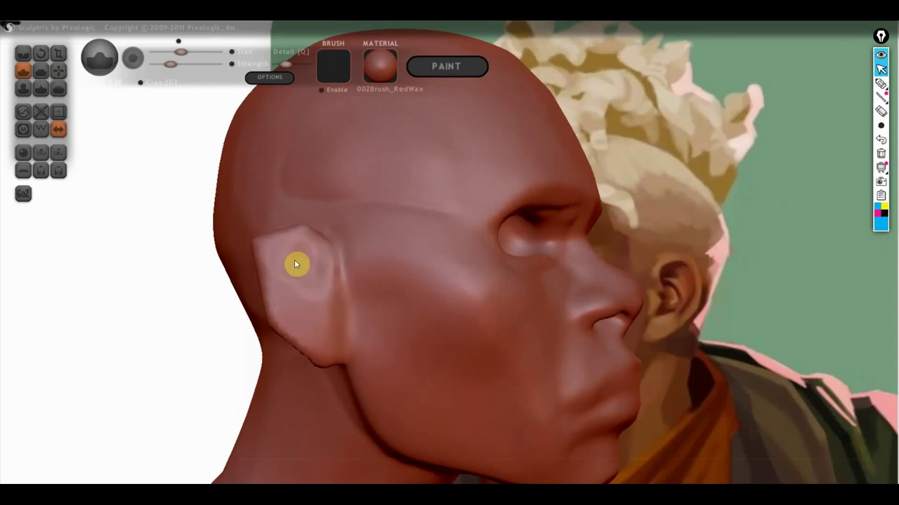
mouse_move(309, 305)
mouse_down()
mouse_move(284, 283)
mouse_move(344, 337)
mouse_move(326, 326)
mouse_move(296, 258)
mouse_move(297, 309)
mouse_move(342, 340)
mouse_up()
drag(253, 249, 292, 243)
Grab the ear's upper rim upward into a raised, rounded shape
click(41, 70)
scroll(279, 257, up, 2)
right_drag(279, 257, 257, 242)
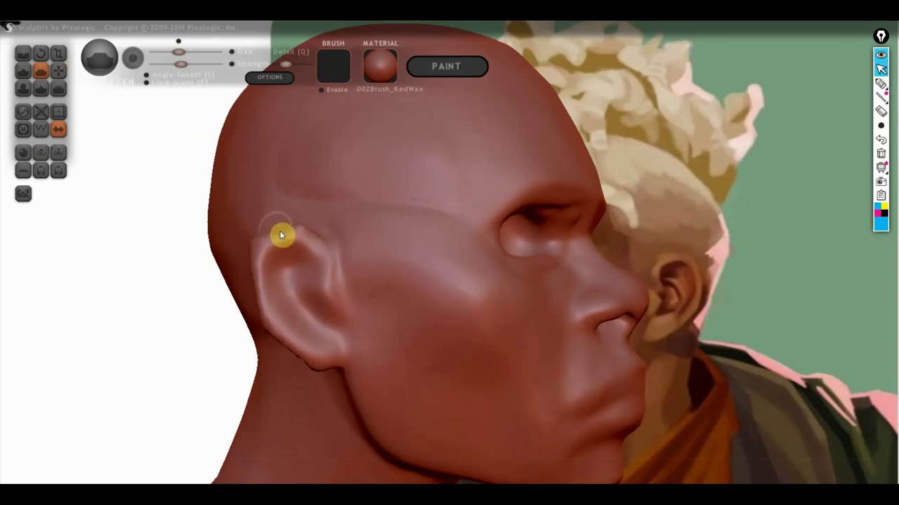
click(58, 70)
drag(284, 241, 277, 228)
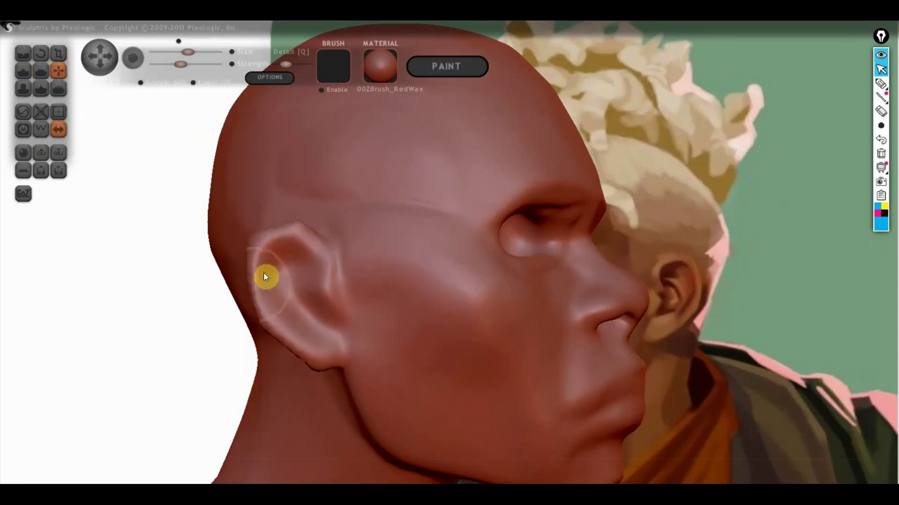
scroll(263, 277, up, 2)
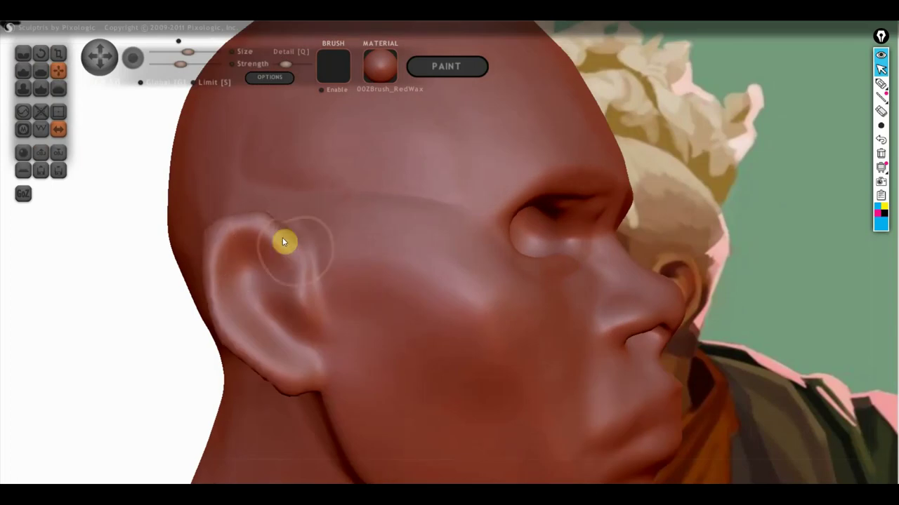
mouse_move(368, 306)
right_down()
mouse_move(252, 337)
mouse_move(239, 316)
right_up()
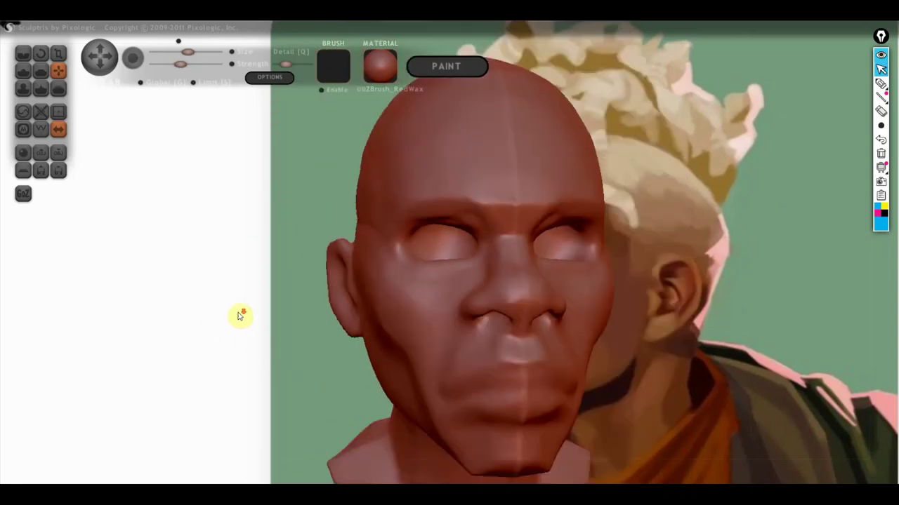
Try a curved crease from ear toward jaw, then undo it
scroll(339, 304, down, 2)
scroll(520, 287, down, 2)
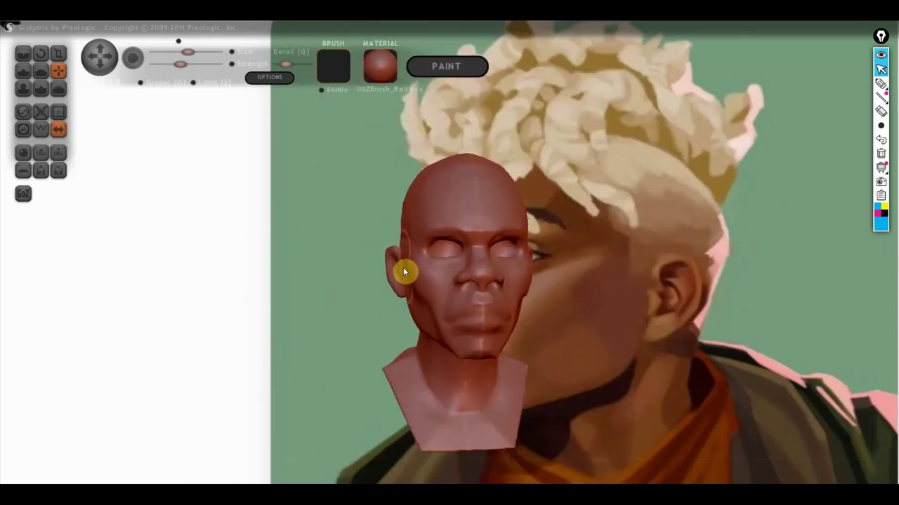
drag(405, 271, 427, 304)
key(ctrl+z)
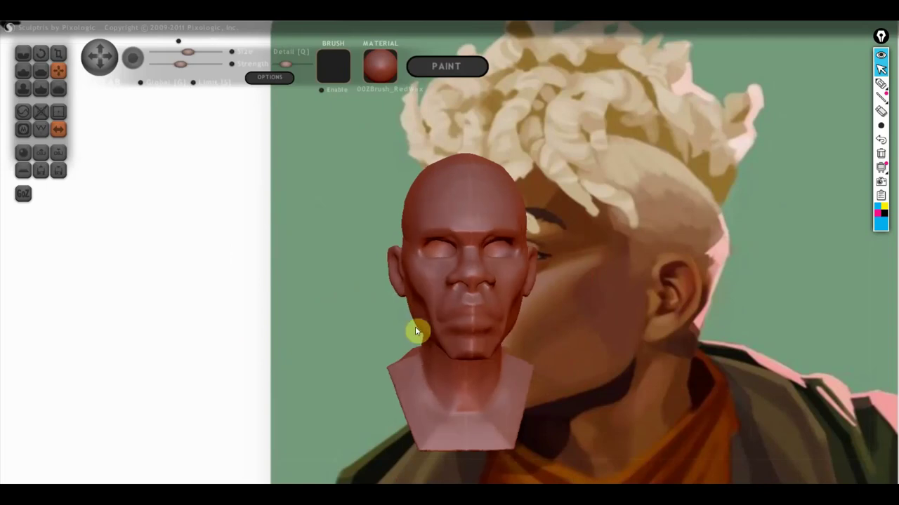
Pull the left ear larger and outward from the head
scroll(526, 309, up, 2)
scroll(541, 316, up, 2)
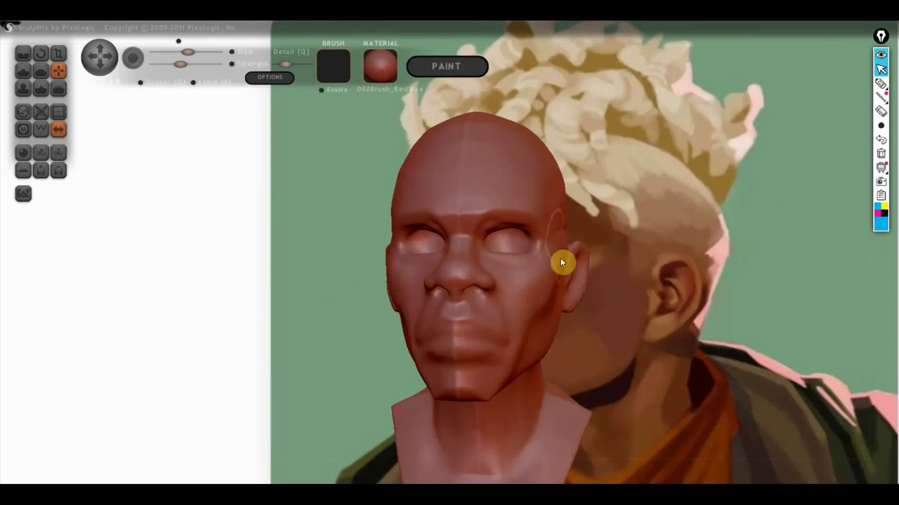
mouse_move(582, 255)
mouse_down()
mouse_move(548, 300)
mouse_move(275, 296)
mouse_up()
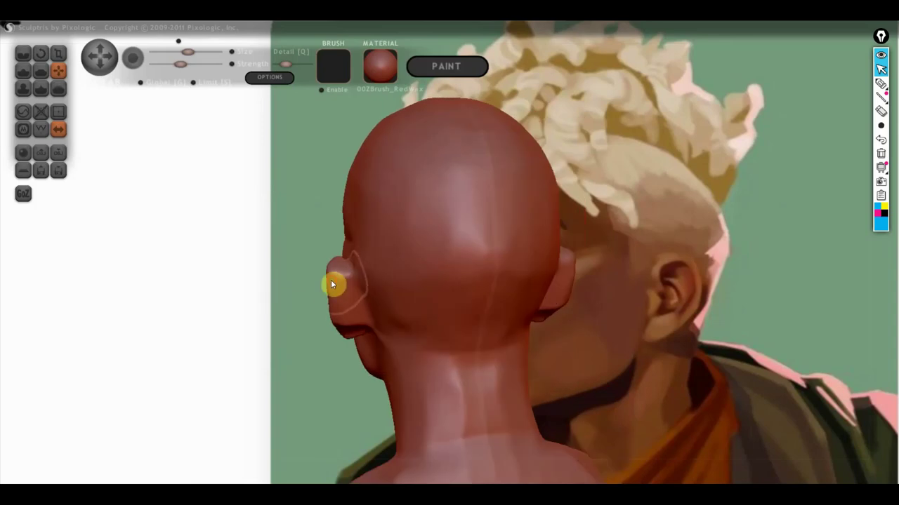
mouse_move(321, 277)
mouse_down()
mouse_move(334, 287)
mouse_move(338, 315)
mouse_move(363, 335)
mouse_move(427, 343)
mouse_move(636, 289)
mouse_move(687, 303)
mouse_up()
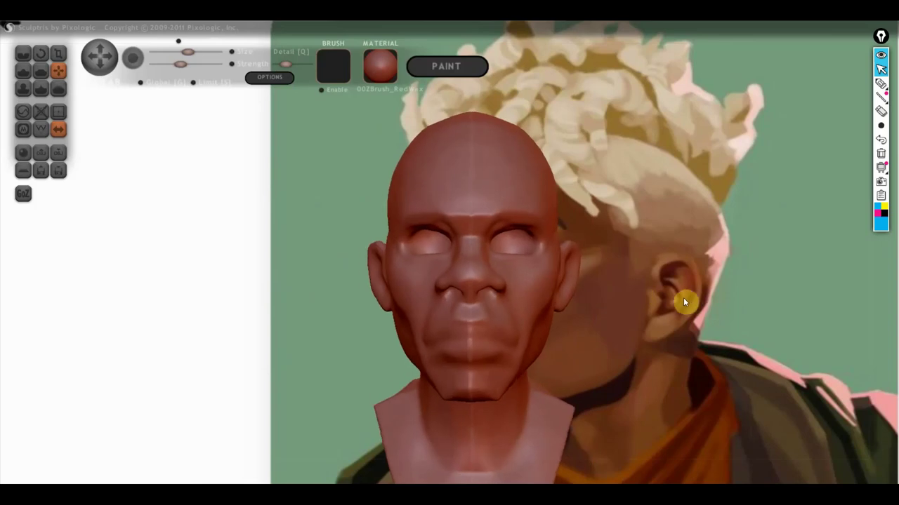
drag(380, 235, 401, 243)
Sculpt a thin line along the temple toward the eye, then check from several angles
mouse_move(379, 198)
mouse_down()
mouse_move(386, 180)
mouse_move(379, 202)
mouse_move(387, 236)
mouse_up()
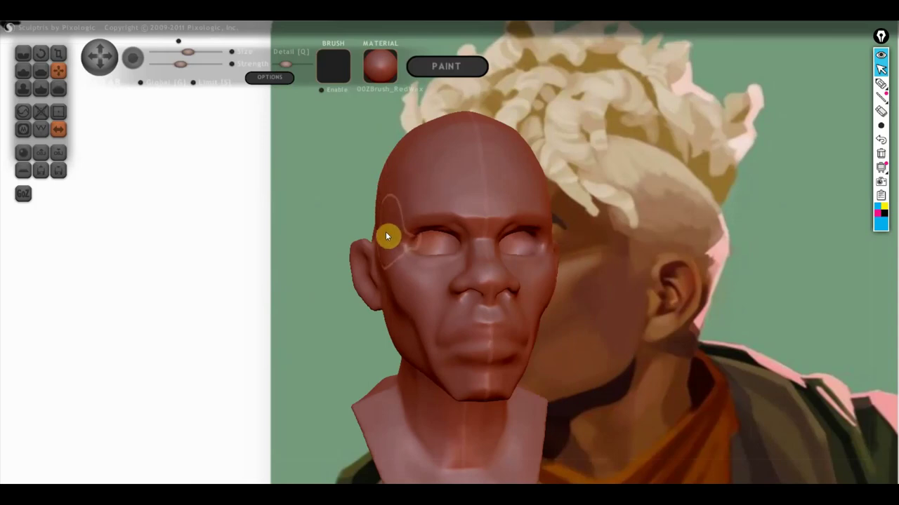
mouse_move(400, 310)
mouse_down()
mouse_move(486, 325)
mouse_move(560, 316)
mouse_move(436, 314)
mouse_move(405, 296)
mouse_move(407, 328)
mouse_up()
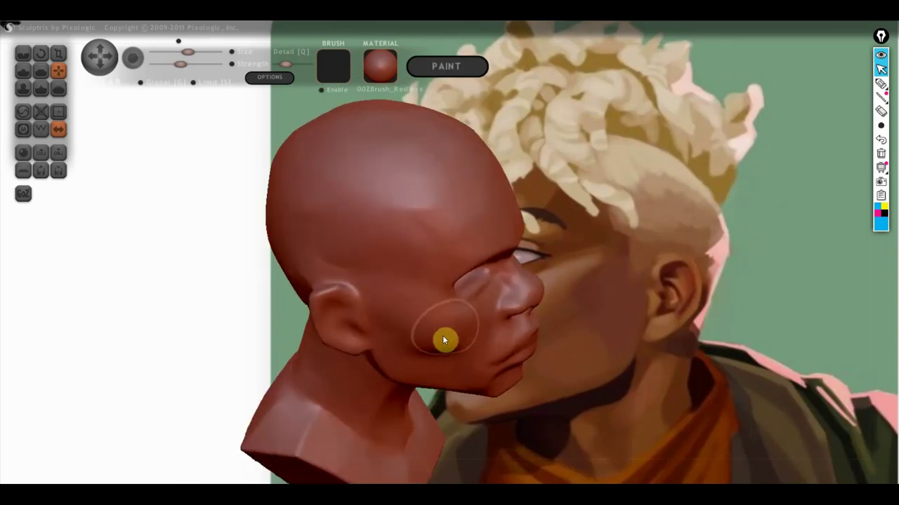
mouse_move(455, 336)
right_down()
mouse_move(465, 334)
mouse_move(393, 271)
mouse_move(324, 293)
right_up()
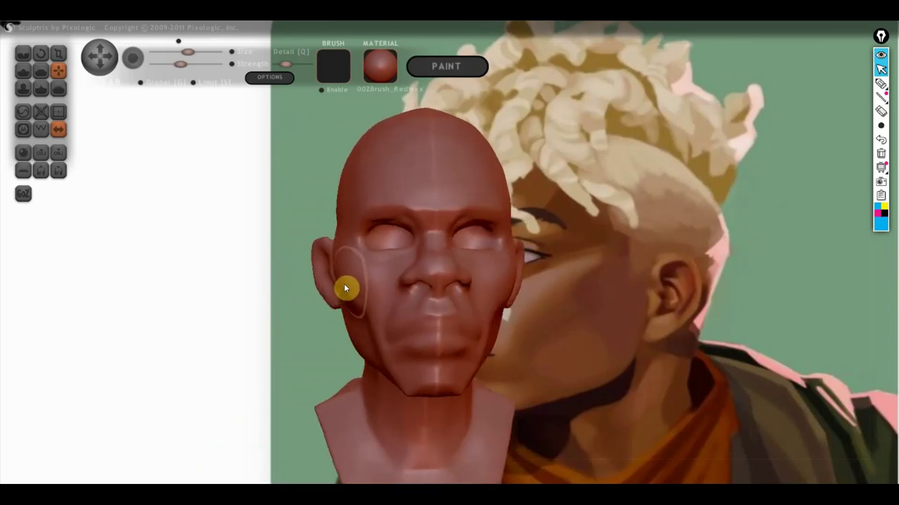
mouse_move(361, 319)
right_down()
mouse_move(431, 327)
mouse_move(297, 250)
right_up()
click(23, 71)
Toggle the Draw brush's Clay option
scroll(365, 302, up, 3)
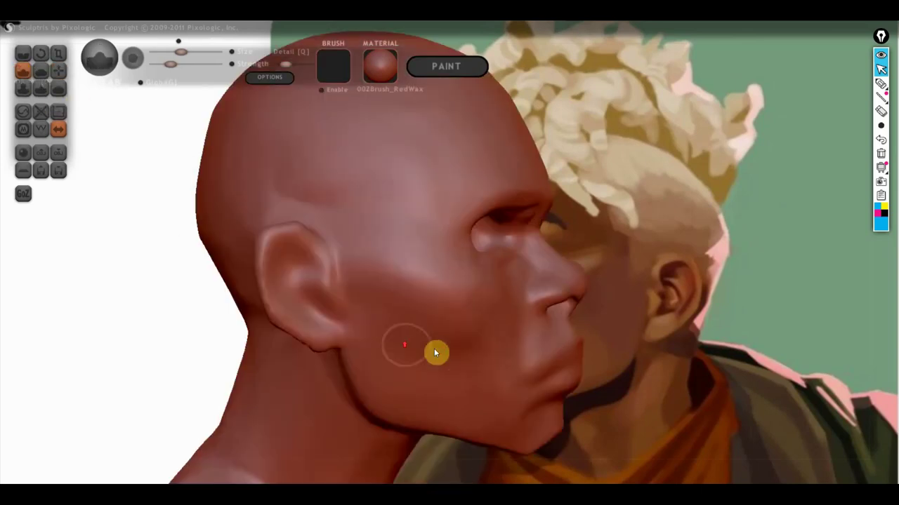
right_drag(433, 349, 447, 333)
click(141, 82)
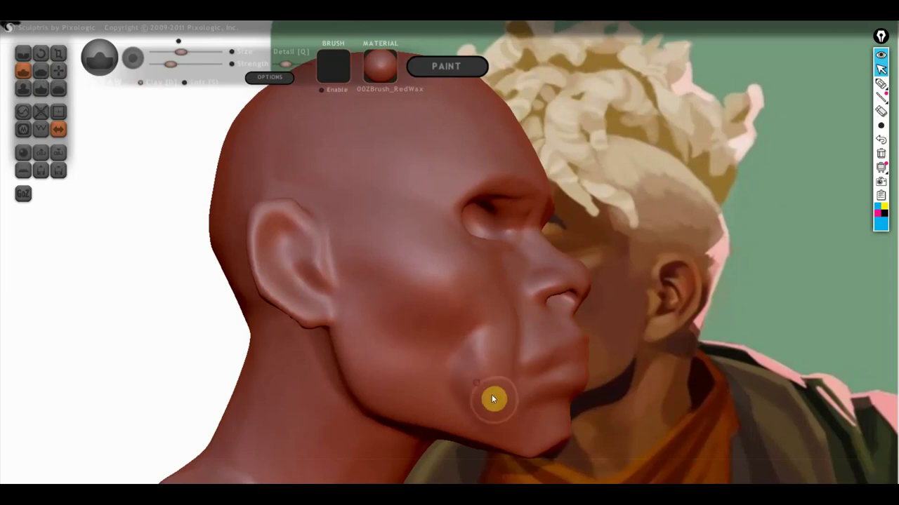
Orbit and zoom around the head to inspect the cheeks and jaw
right_drag(491, 395, 403, 403)
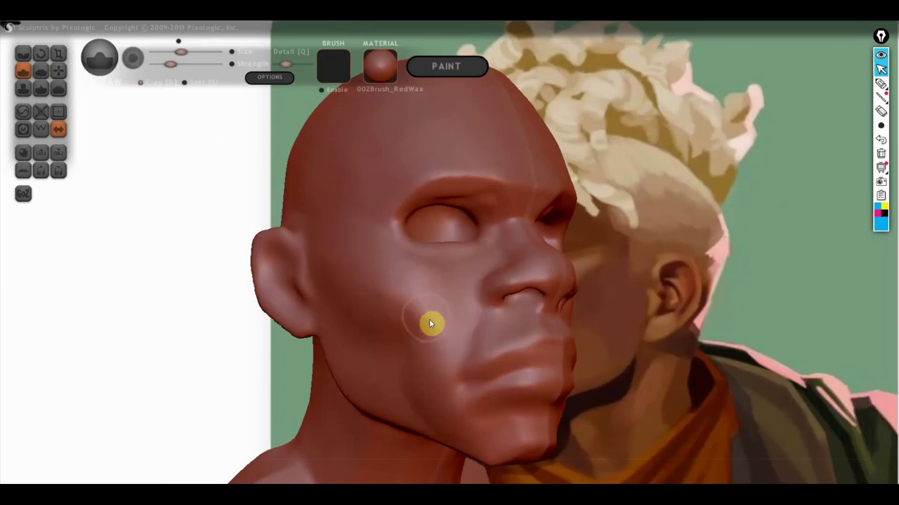
mouse_move(415, 305)
right_down()
mouse_move(340, 309)
mouse_move(415, 342)
mouse_move(402, 339)
mouse_move(431, 370)
mouse_move(458, 374)
right_up()
scroll(458, 373, up, 2)
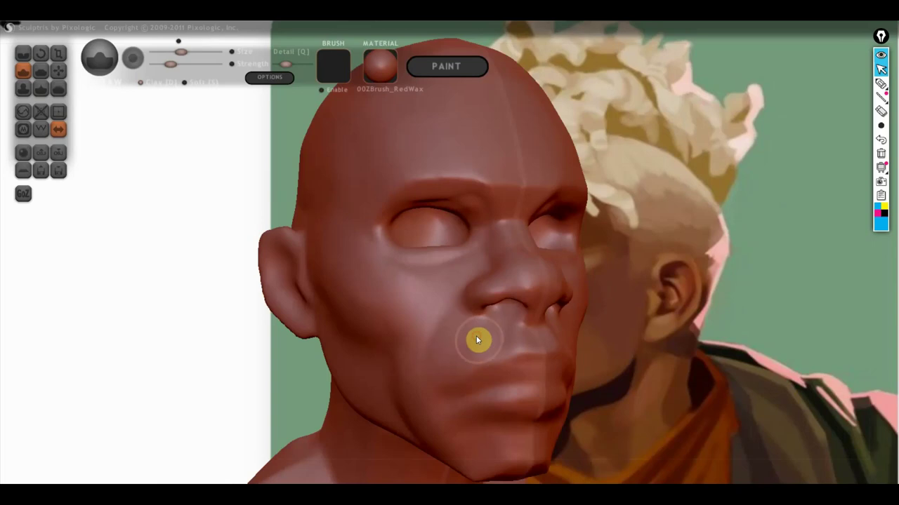
right_drag(476, 335, 481, 355)
scroll(447, 345, down, 5)
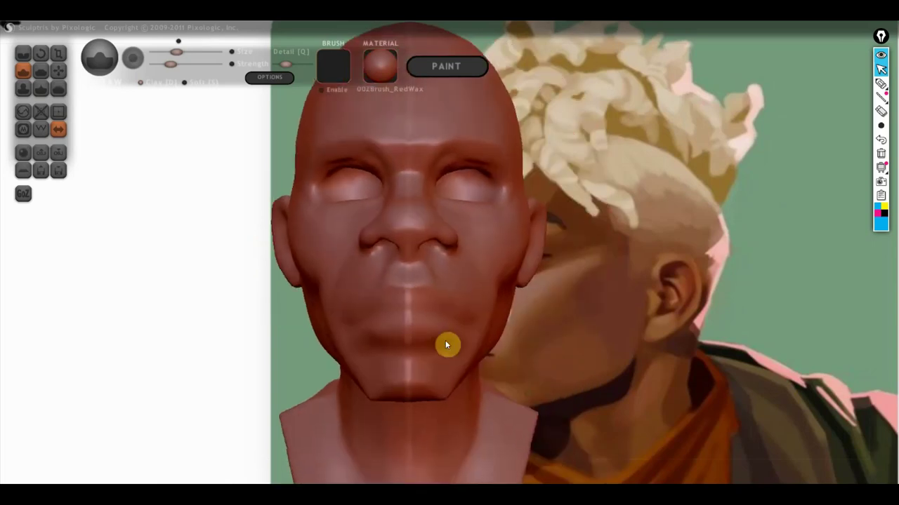
mouse_move(498, 380)
mouse_down()
mouse_move(485, 377)
mouse_move(517, 374)
mouse_move(424, 381)
mouse_move(496, 371)
mouse_move(520, 353)
mouse_move(496, 346)
mouse_move(487, 311)
mouse_move(486, 321)
mouse_up()
scroll(488, 337, up, 5)
scroll(493, 363, up, 3)
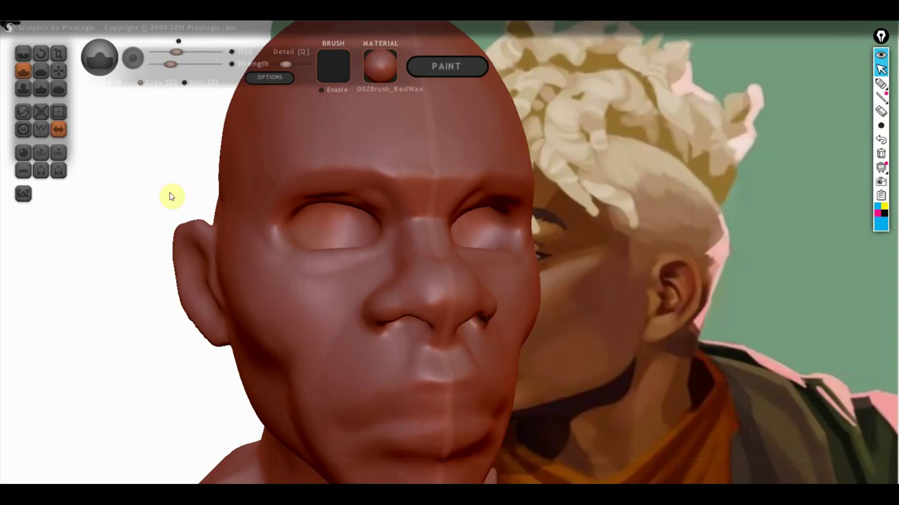
drag(323, 231, 161, 190)
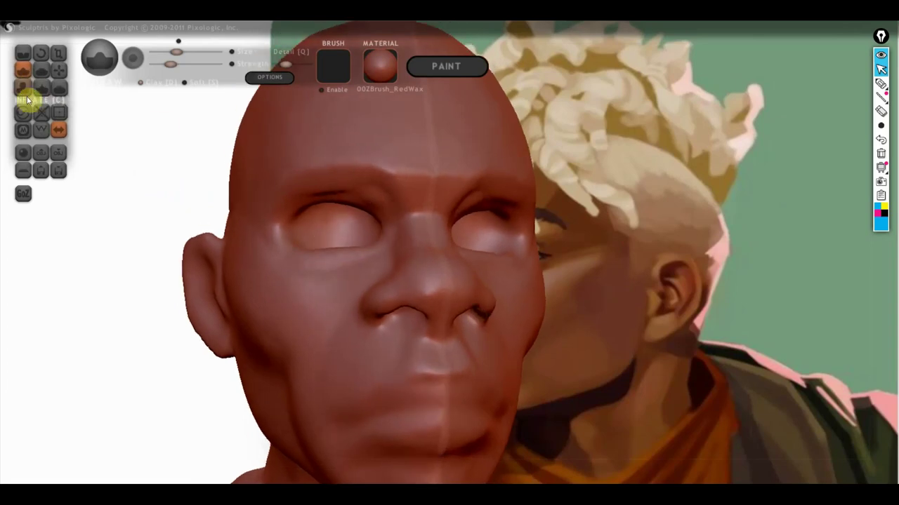
mouse_move(160, 124)
mouse_down()
mouse_move(275, 236)
mouse_move(308, 222)
mouse_up()
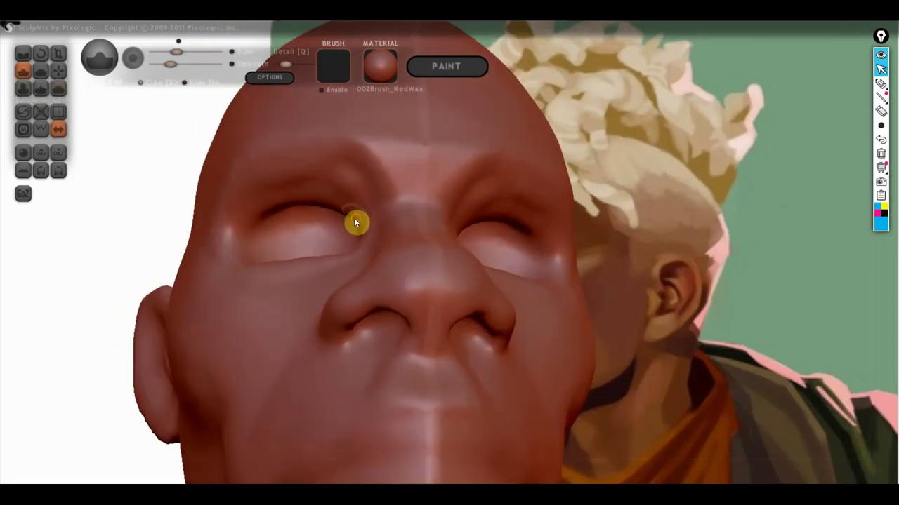
Draw a defined fold along the left upper eyelid toward its outer corner
key(m)
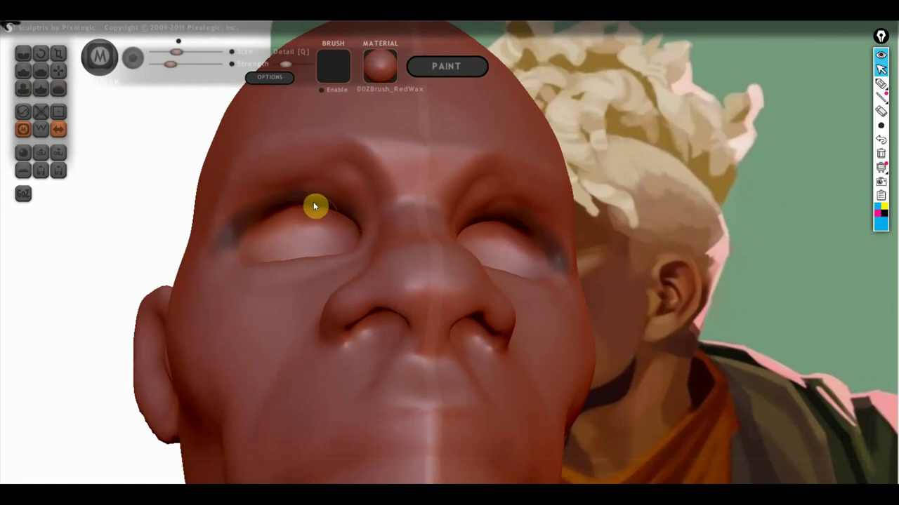
key(d)
right_drag(409, 230, 435, 292)
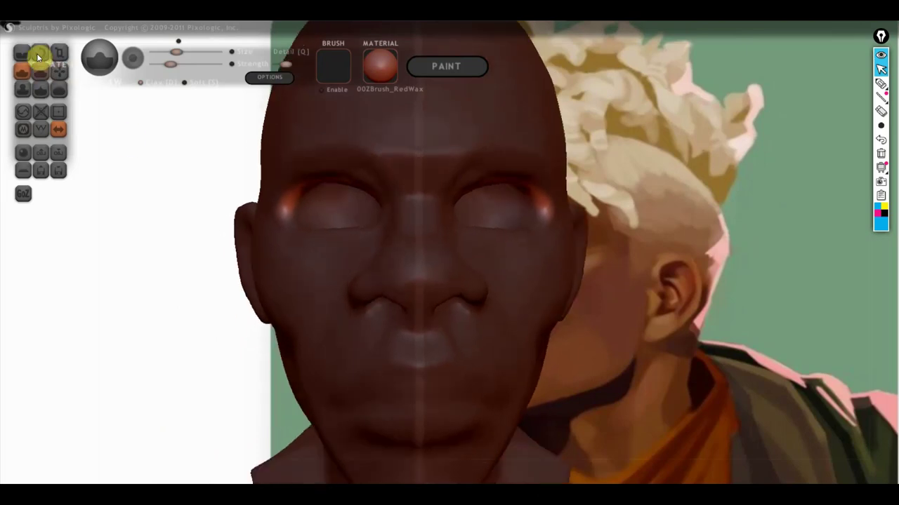
click(31, 77)
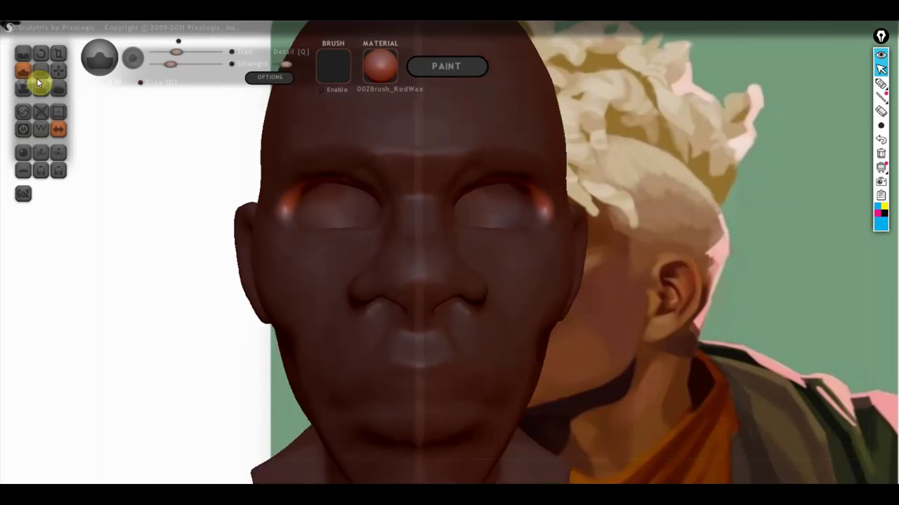
mouse_move(378, 216)
right_down()
mouse_move(387, 173)
mouse_move(368, 203)
right_up()
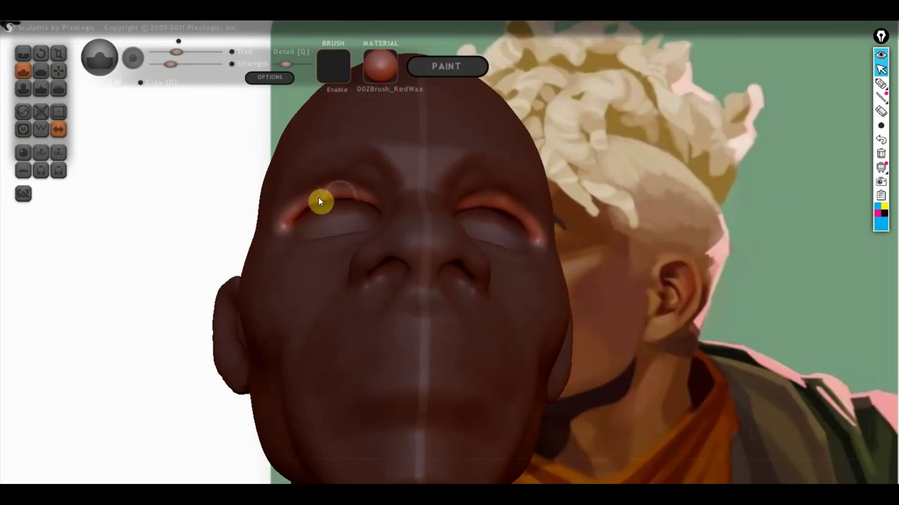
drag(289, 218, 334, 202)
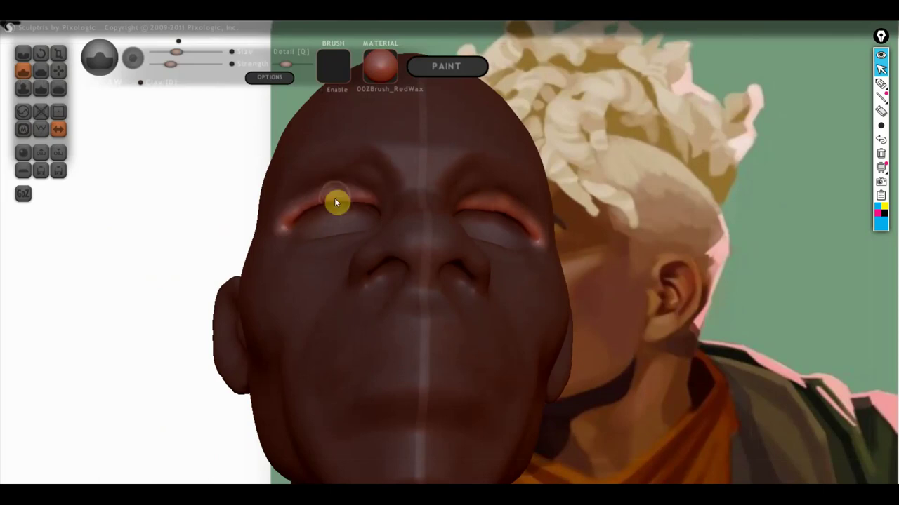
mouse_move(278, 222)
right_down()
mouse_move(359, 302)
mouse_move(400, 297)
right_up()
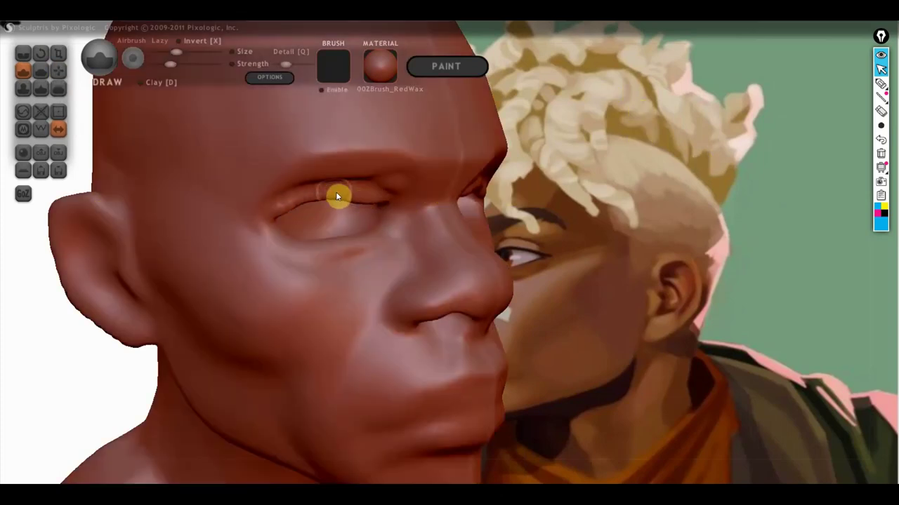
click(44, 70)
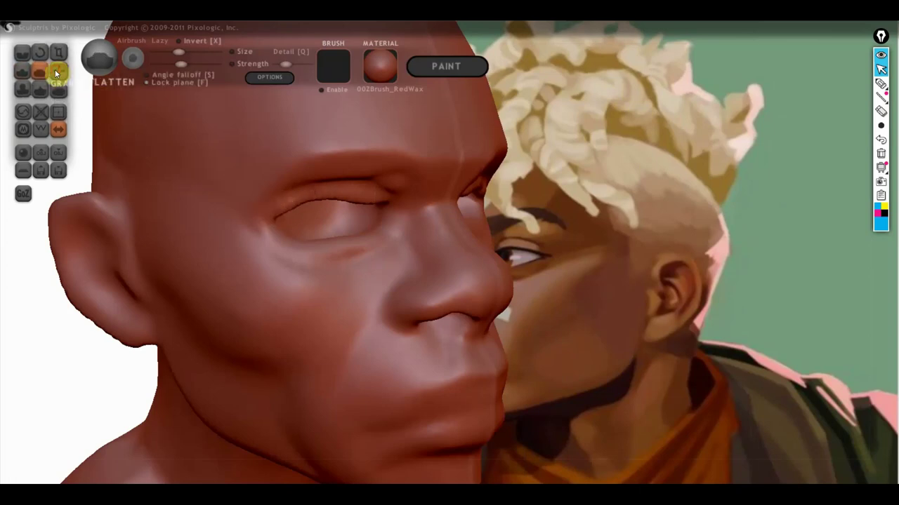
Grab the upper eyelids and outer corners into a hooded shape, mirrored on both eyes
click(56, 69)
scroll(118, 158, up, 1)
scroll(303, 246, up, 1)
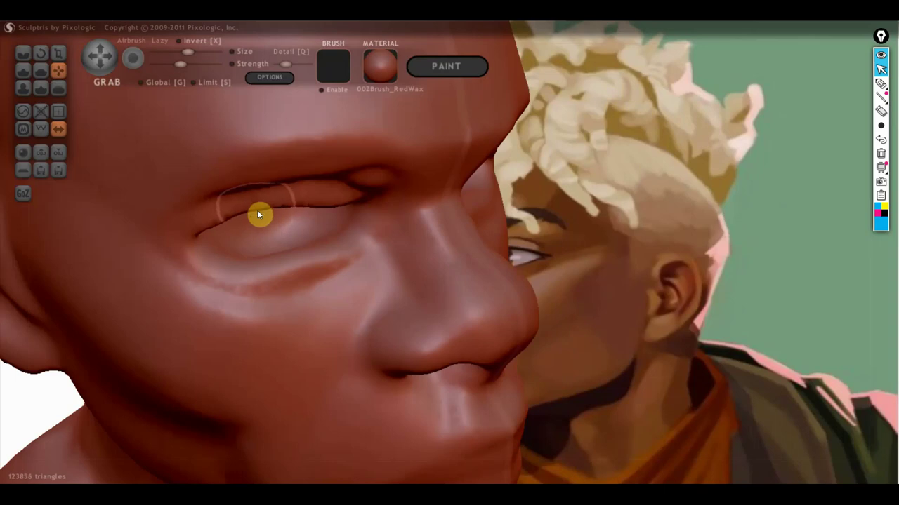
drag(294, 211, 307, 222)
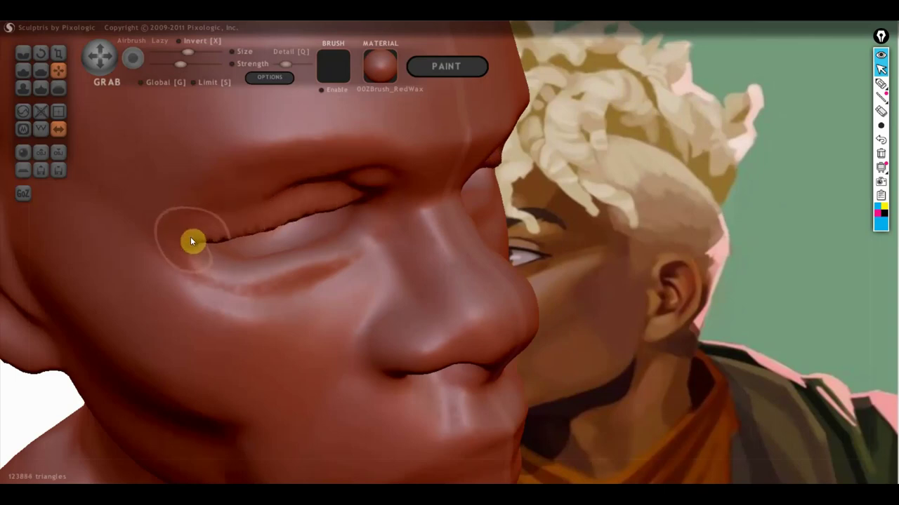
right_drag(192, 238, 134, 180)
mouse_move(134, 179)
mouse_down()
mouse_move(273, 210)
mouse_move(321, 211)
mouse_move(359, 231)
mouse_up()
mouse_move(386, 230)
right_down()
mouse_move(292, 244)
mouse_move(330, 260)
mouse_move(345, 225)
mouse_move(334, 197)
right_up()
scroll(334, 197, down, 2)
scroll(315, 164, down, 3)
mouse_move(367, 217)
mouse_down()
mouse_move(383, 226)
mouse_move(381, 213)
mouse_move(377, 222)
mouse_move(371, 213)
mouse_move(375, 235)
mouse_move(345, 245)
mouse_move(347, 256)
mouse_move(342, 249)
mouse_up()
scroll(381, 252, up, 2)
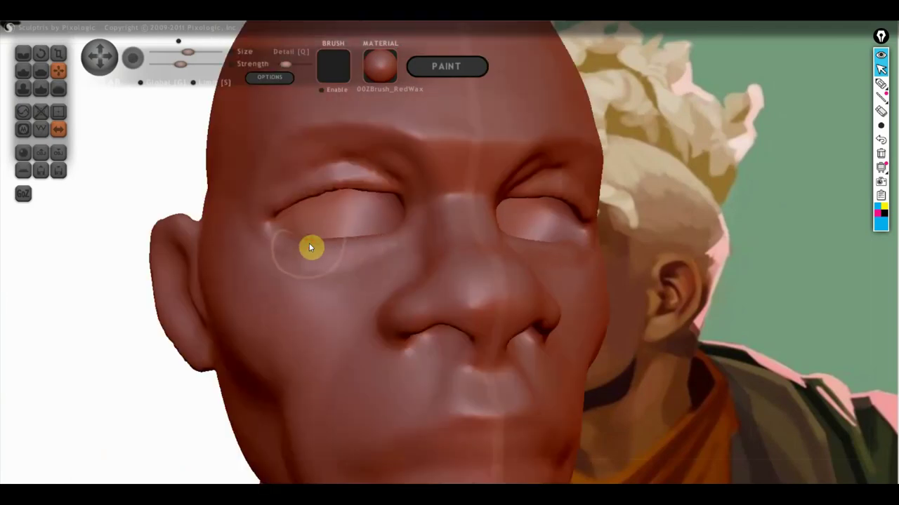
drag(258, 218, 257, 230)
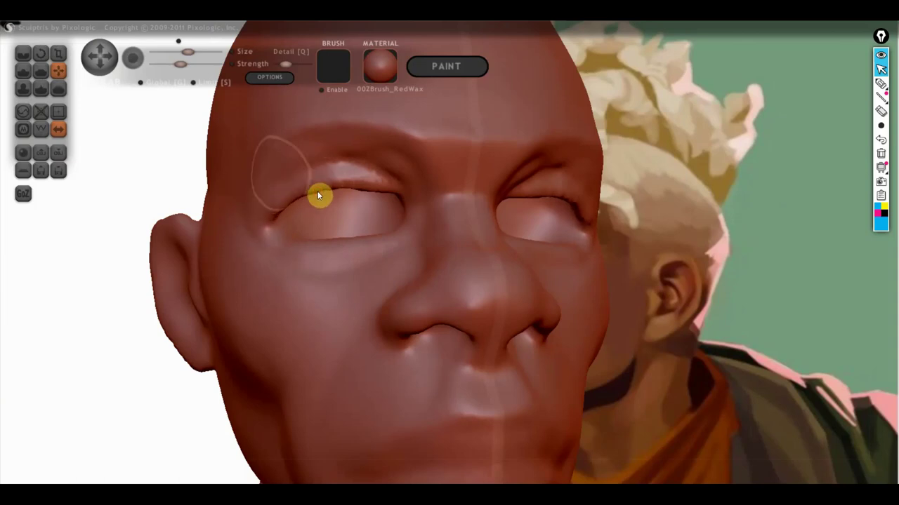
Crease the upper eyelid and left brow at higher strength, and dent the outer eye corner
click(23, 54)
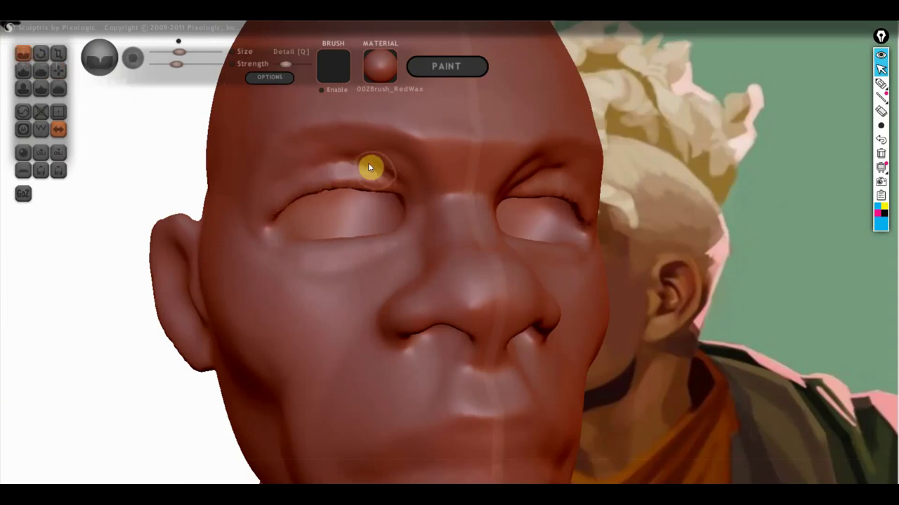
drag(332, 162, 262, 202)
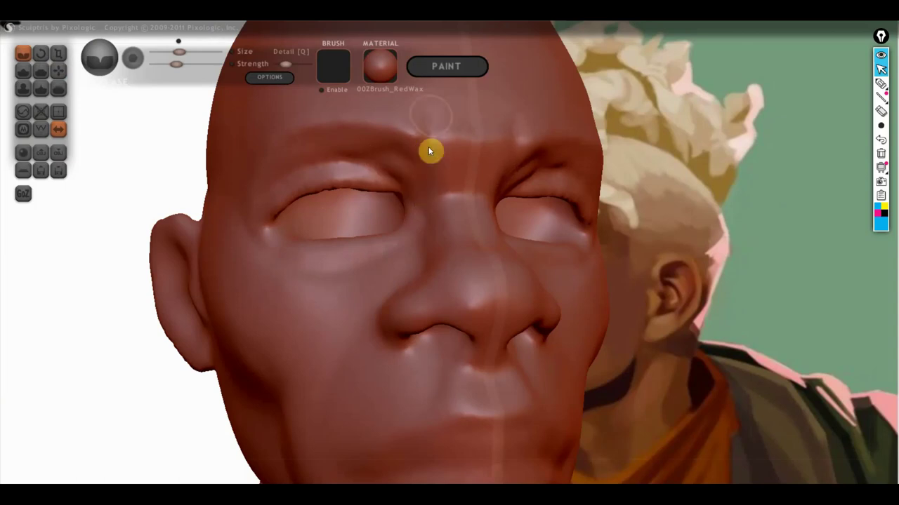
drag(187, 64, 196, 70)
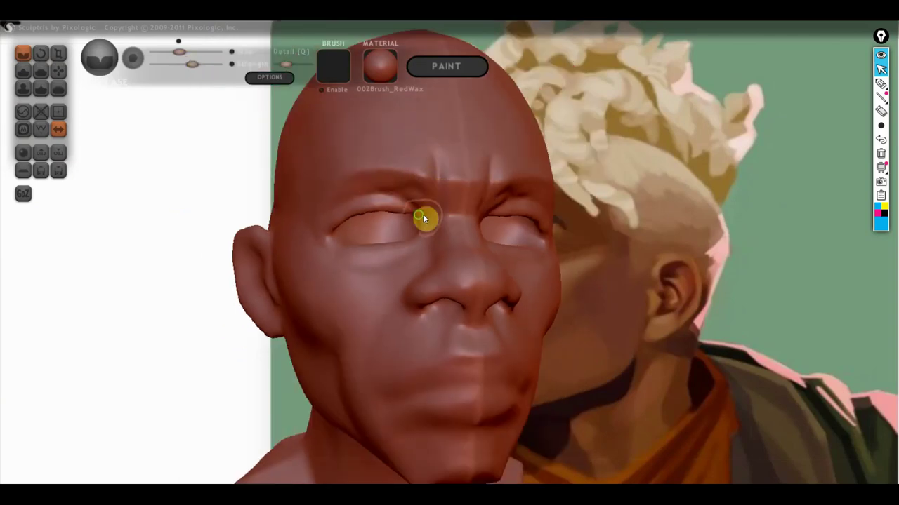
mouse_move(422, 214)
right_down()
mouse_move(419, 222)
mouse_move(446, 205)
right_up()
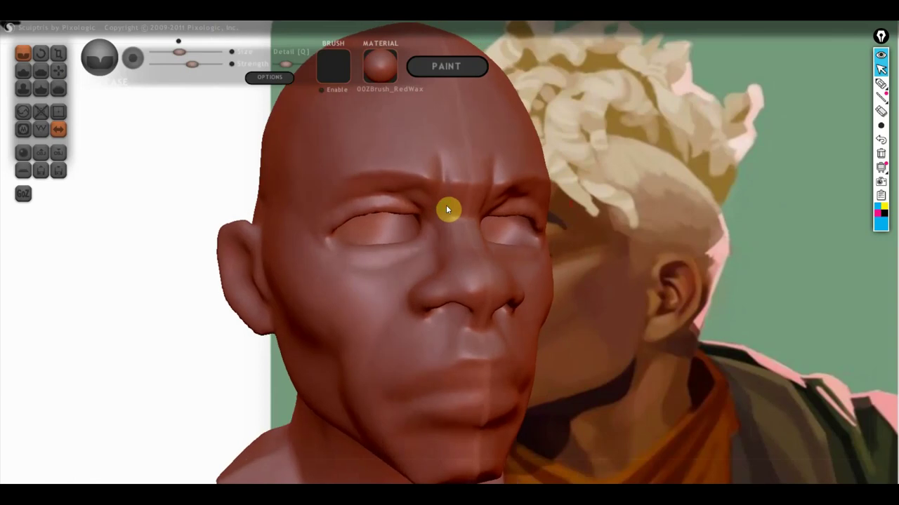
scroll(398, 197, up, 3)
drag(403, 166, 374, 158)
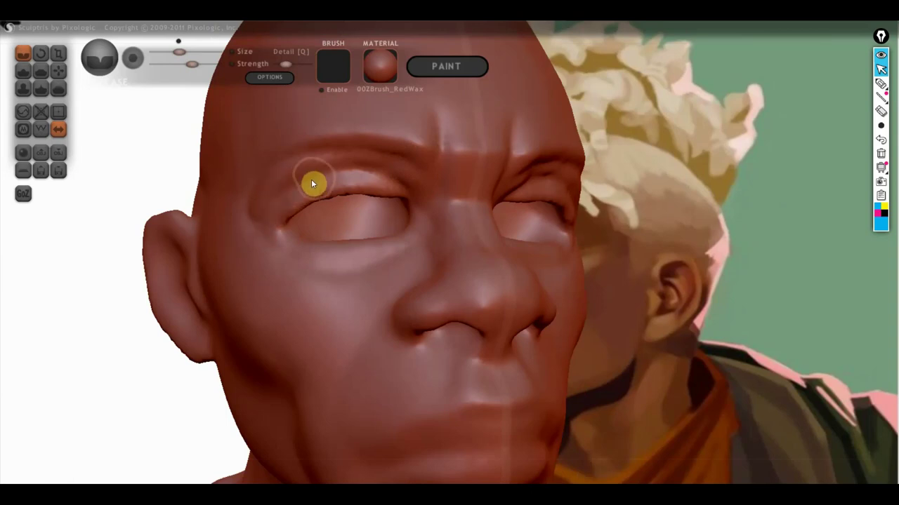
click(23, 71)
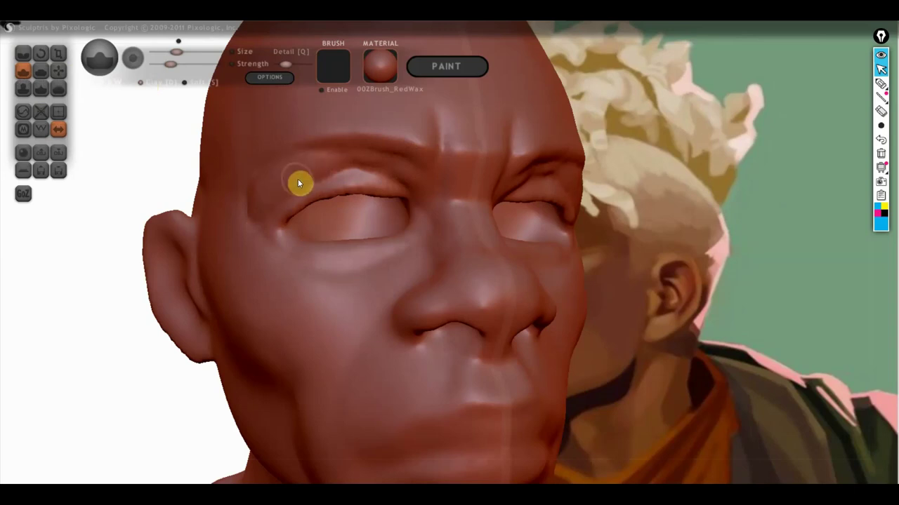
mouse_move(262, 199)
mouse_down()
mouse_move(249, 200)
mouse_move(267, 209)
mouse_up()
mouse_move(339, 160)
right_down()
mouse_move(288, 173)
mouse_move(288, 180)
mouse_move(309, 176)
right_up()
Raise the Flatten brush strength and show the mesh wireframe
click(41, 71)
mouse_move(201, 203)
right_down()
mouse_move(268, 168)
mouse_move(322, 222)
mouse_move(339, 198)
right_up()
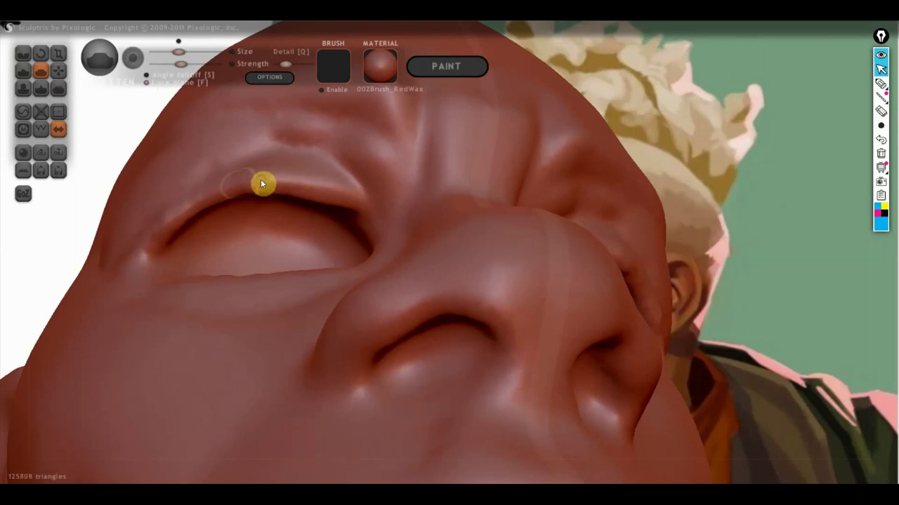
mouse_move(291, 181)
right_down()
mouse_move(288, 267)
mouse_move(305, 164)
mouse_move(315, 189)
right_up()
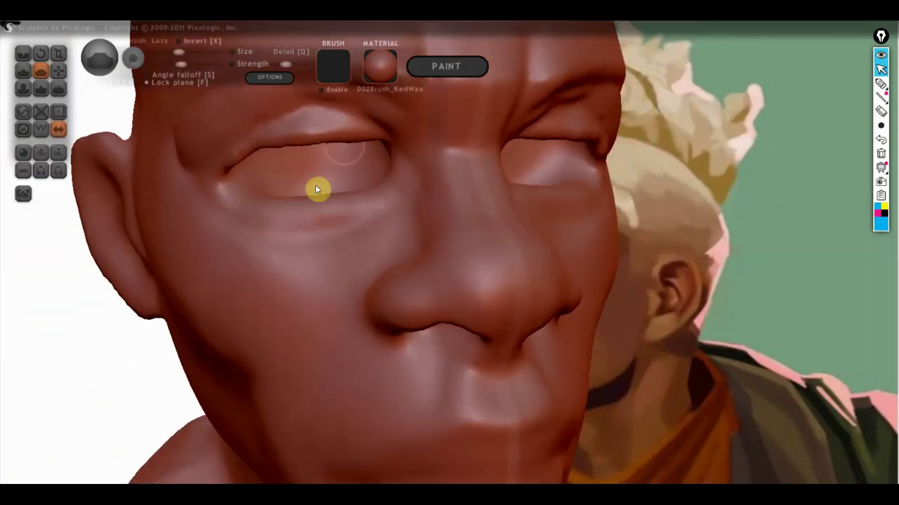
drag(293, 64, 301, 64)
click(40, 128)
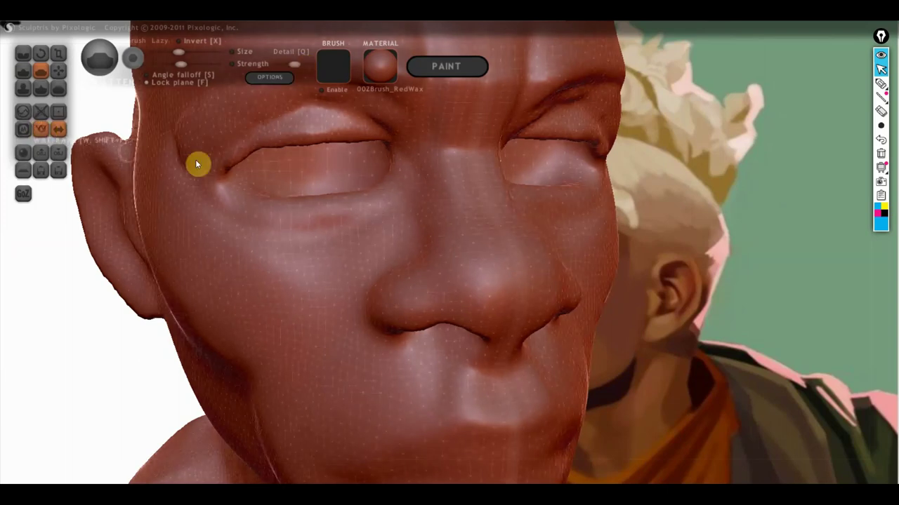
Deepen the outer upper-lid folds and the crease beneath the eye
mouse_move(286, 134)
mouse_down()
mouse_move(248, 155)
mouse_move(215, 146)
mouse_up()
mouse_move(289, 114)
mouse_down()
mouse_move(215, 164)
mouse_move(157, 88)
mouse_up()
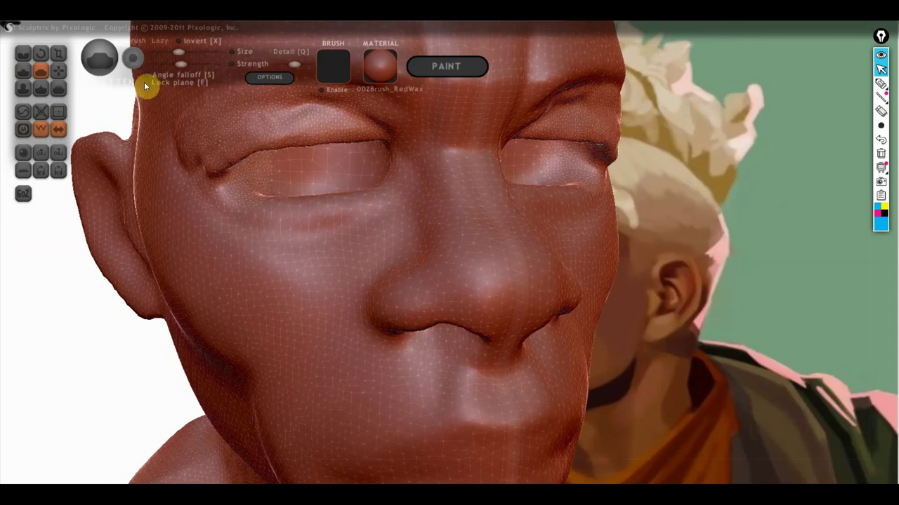
drag(265, 137, 233, 156)
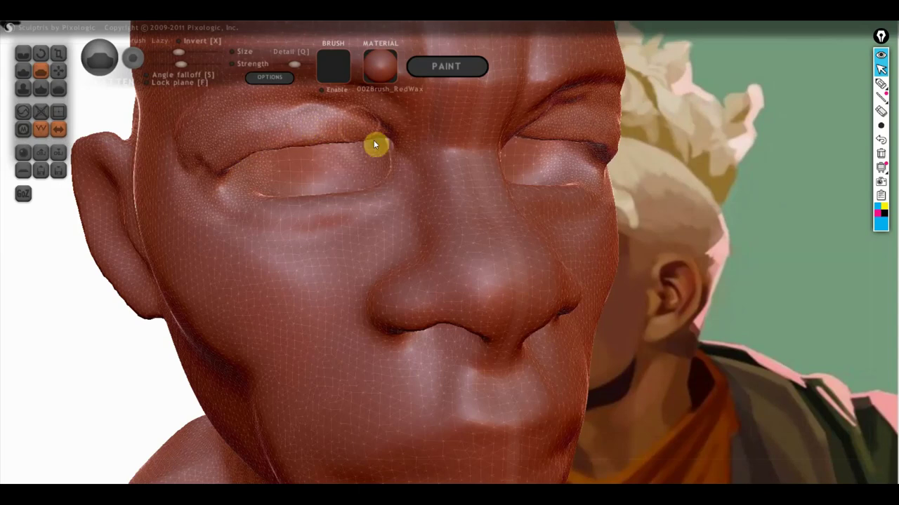
mouse_move(372, 199)
mouse_down()
mouse_move(317, 240)
mouse_move(274, 242)
mouse_up()
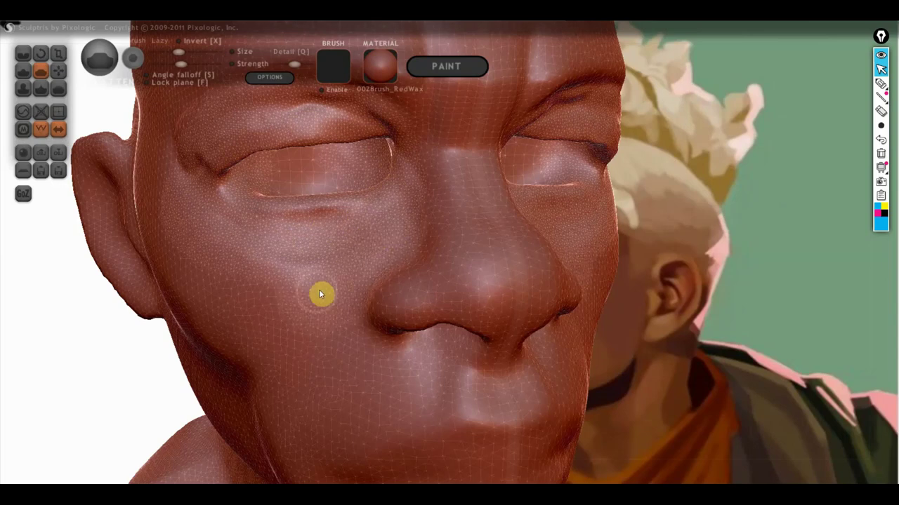
Zoom out and rotate the bust to a three-quarter view
scroll(298, 242, down, 2)
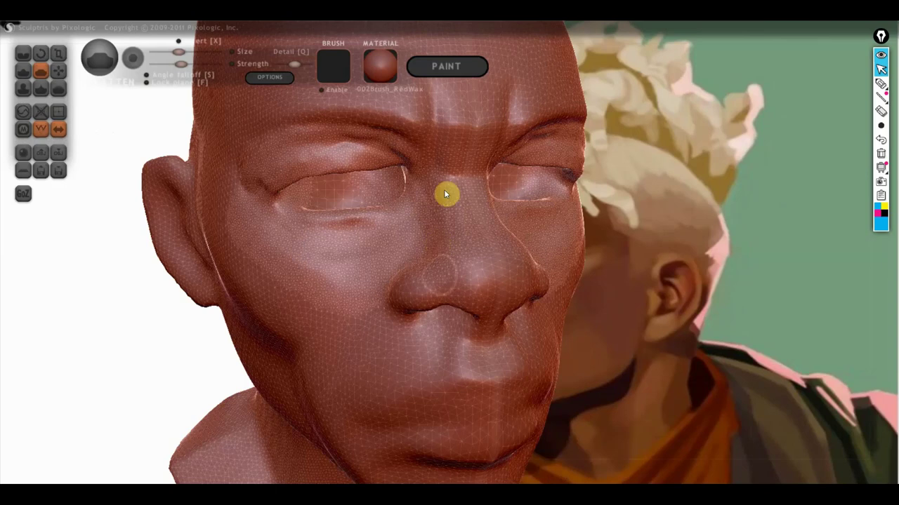
mouse_move(413, 299)
right_down()
mouse_move(433, 291)
mouse_move(394, 277)
mouse_move(283, 265)
right_up()
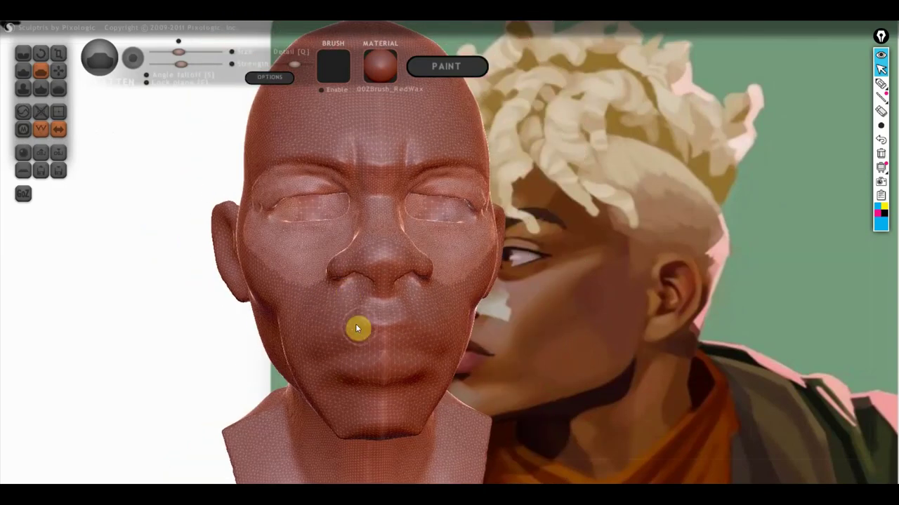
scroll(356, 325, down, 2)
right_drag(414, 321, 432, 326)
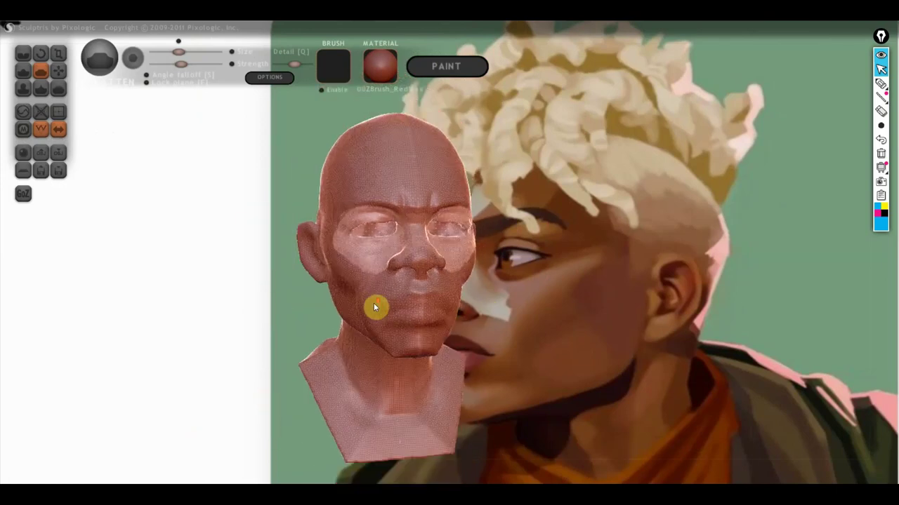
mouse_move(380, 306)
right_down()
mouse_move(422, 307)
mouse_move(381, 285)
mouse_move(367, 260)
mouse_move(383, 270)
mouse_move(343, 286)
right_up()
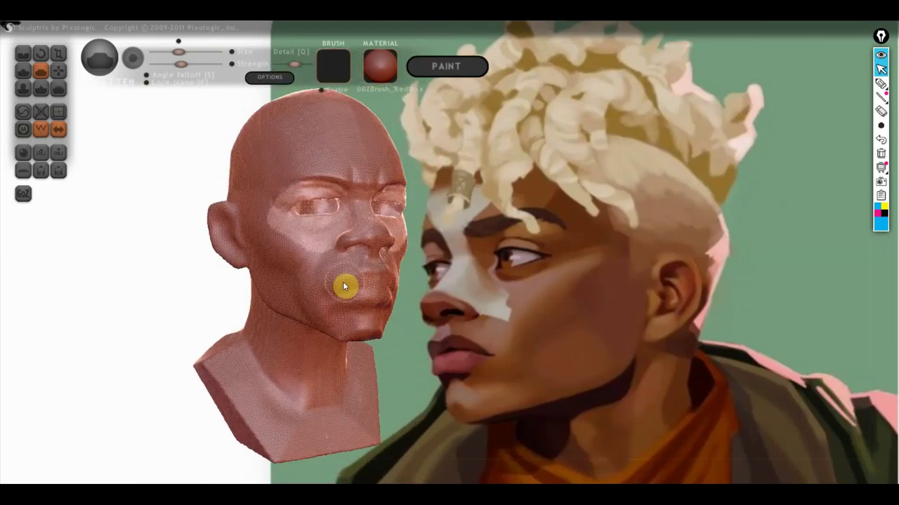
Draw blue lines around the painted eye, brow and nose side plane
click(881, 84)
drag(492, 253, 546, 256)
drag(500, 227, 574, 244)
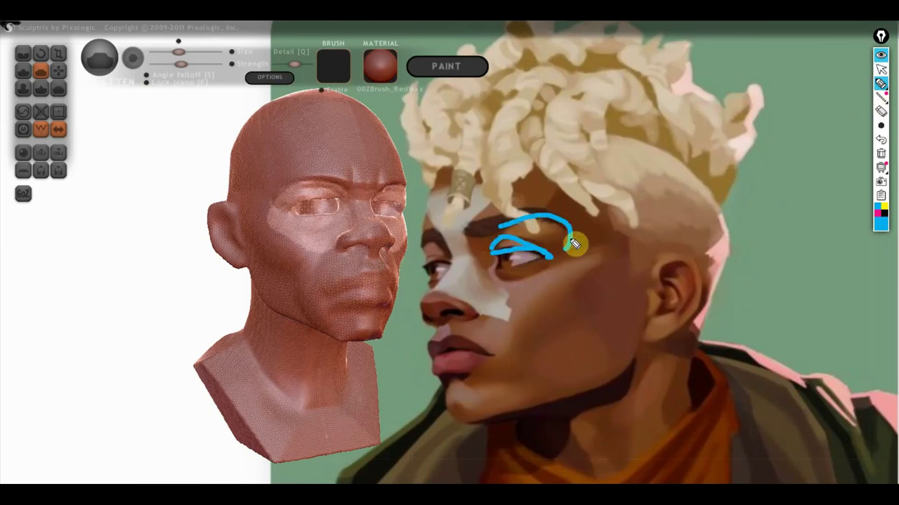
drag(441, 236, 565, 228)
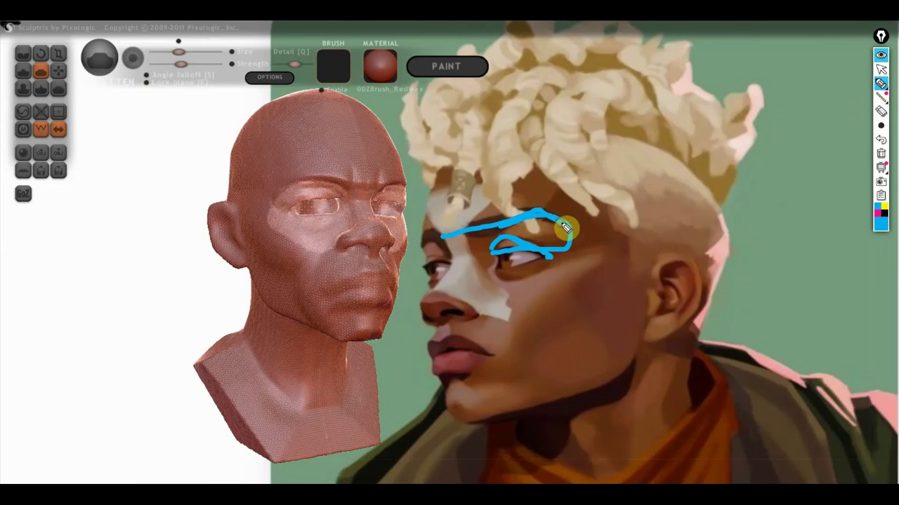
drag(467, 232, 489, 271)
mouse_move(496, 237)
mouse_down()
mouse_move(495, 274)
mouse_move(478, 305)
mouse_move(489, 300)
mouse_up()
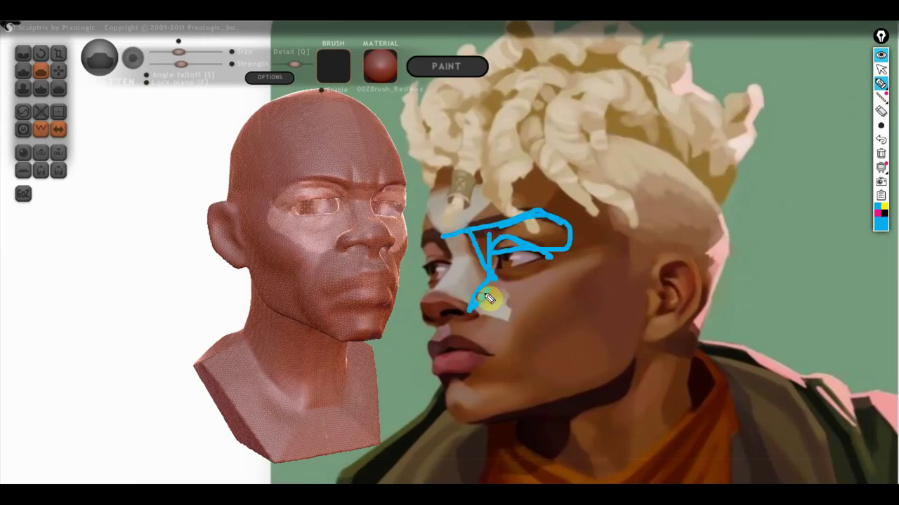
Mark the planes under the nose, around the mouth and below the lips
drag(417, 330, 479, 319)
drag(412, 321, 412, 341)
mouse_move(421, 343)
mouse_down()
mouse_move(449, 344)
mouse_move(472, 331)
mouse_up()
drag(427, 378, 497, 366)
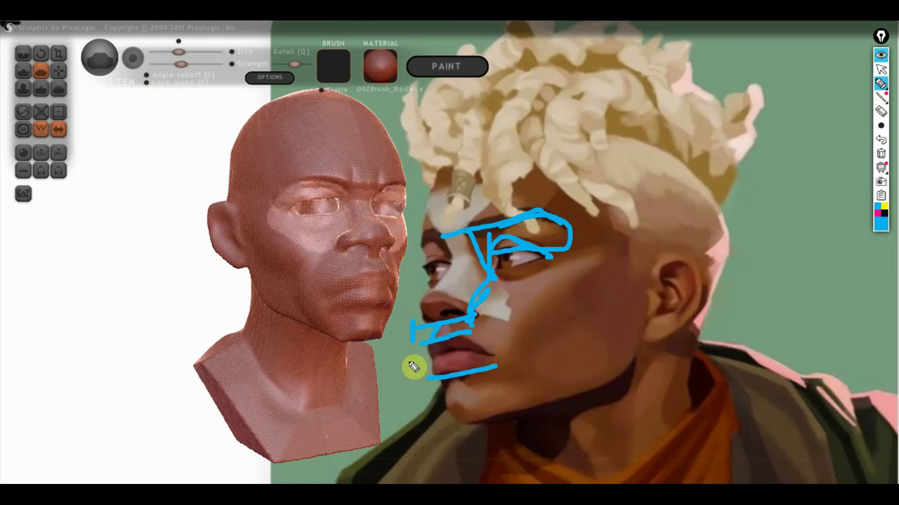
drag(425, 348, 501, 340)
drag(407, 363, 500, 350)
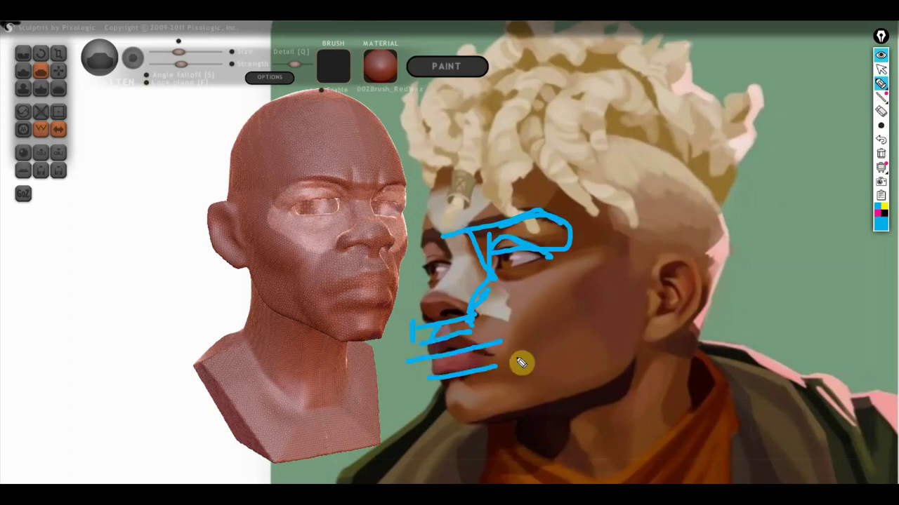
mouse_move(484, 309)
mouse_down()
mouse_move(530, 377)
mouse_move(481, 357)
mouse_up()
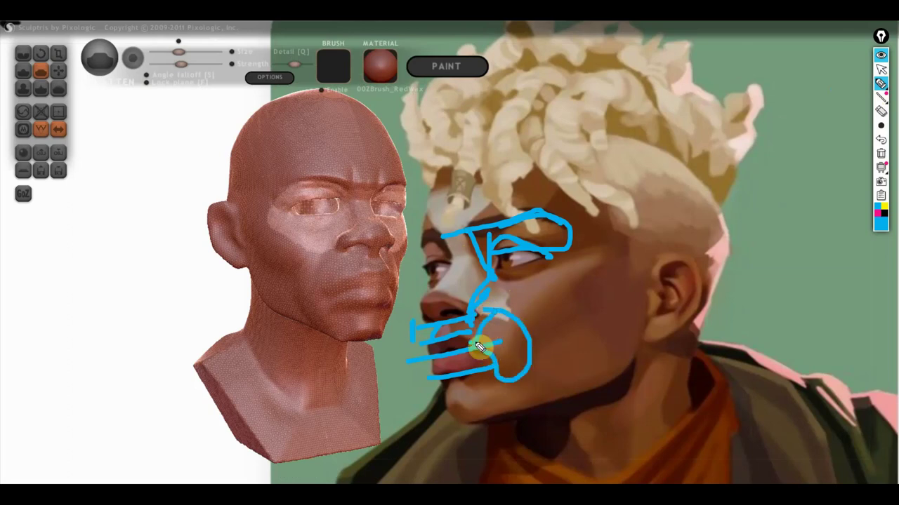
mouse_move(475, 331)
mouse_down()
mouse_move(487, 337)
mouse_move(499, 320)
mouse_up()
Hatch the cheek and chin planes, then stop drawing and clear the blue strokes
mouse_move(540, 359)
mouse_down()
mouse_move(558, 321)
mouse_move(622, 287)
mouse_move(616, 253)
mouse_move(536, 284)
mouse_up()
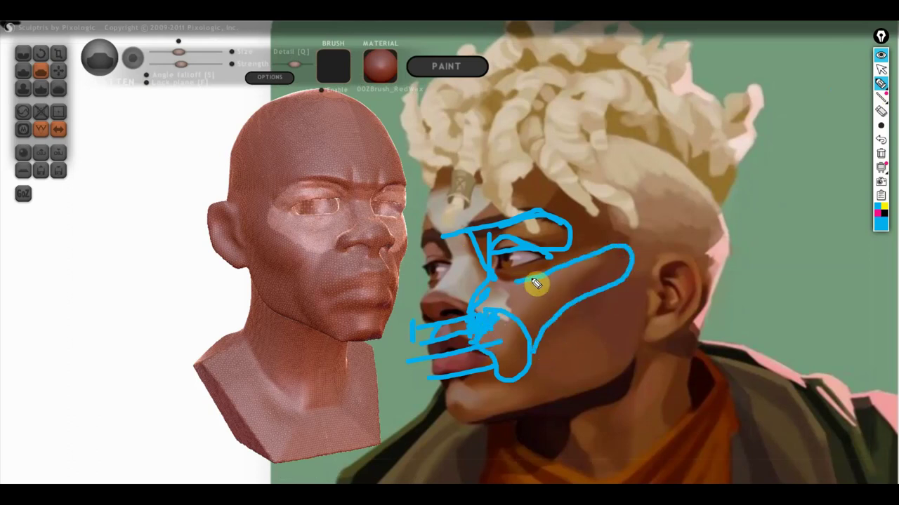
drag(501, 315, 583, 269)
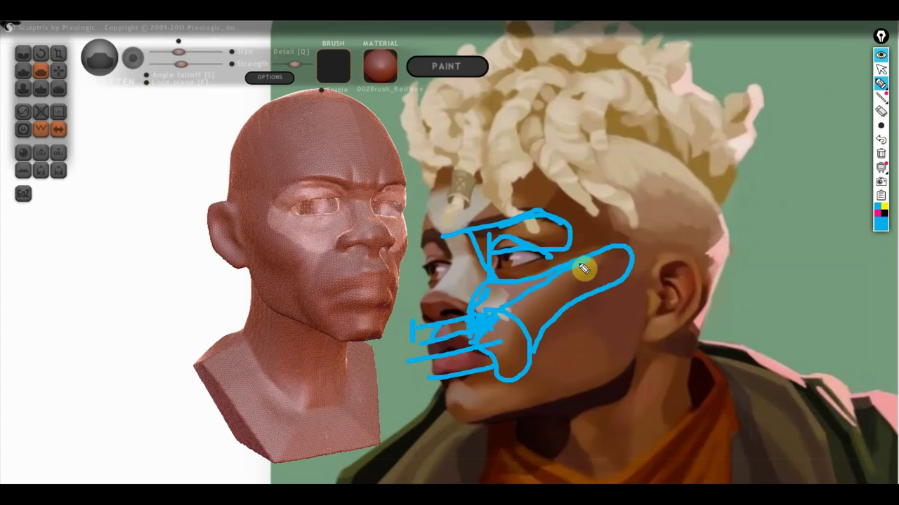
mouse_move(527, 298)
mouse_down()
mouse_move(549, 316)
mouse_move(618, 263)
mouse_up()
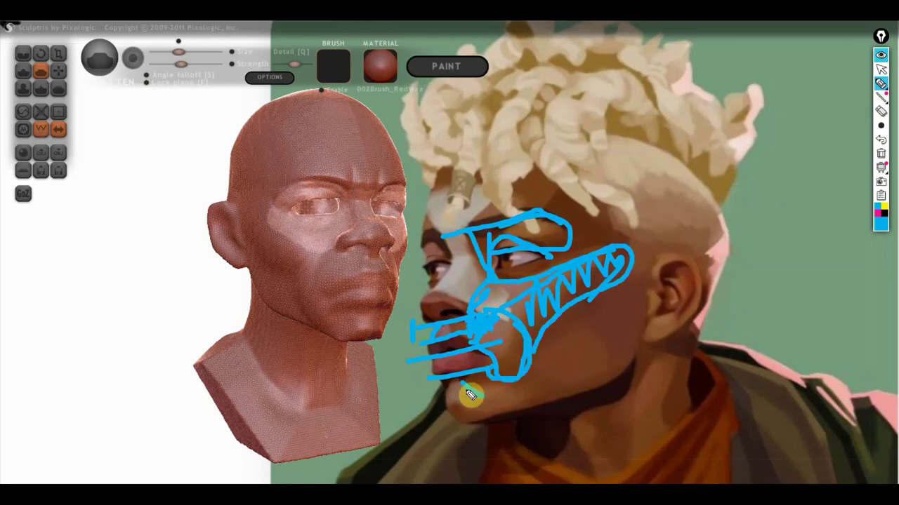
drag(438, 395, 473, 423)
mouse_move(456, 391)
mouse_down()
mouse_move(453, 400)
mouse_move(600, 389)
mouse_move(640, 337)
mouse_up()
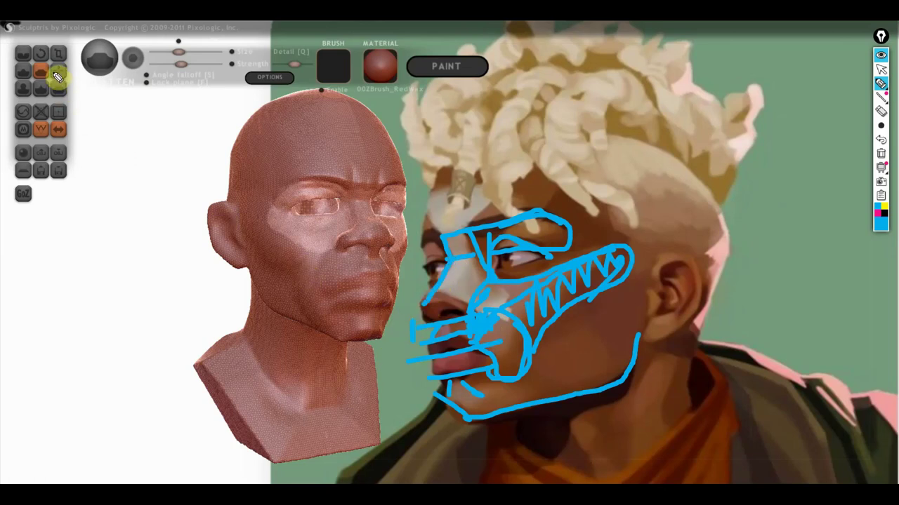
click(880, 69)
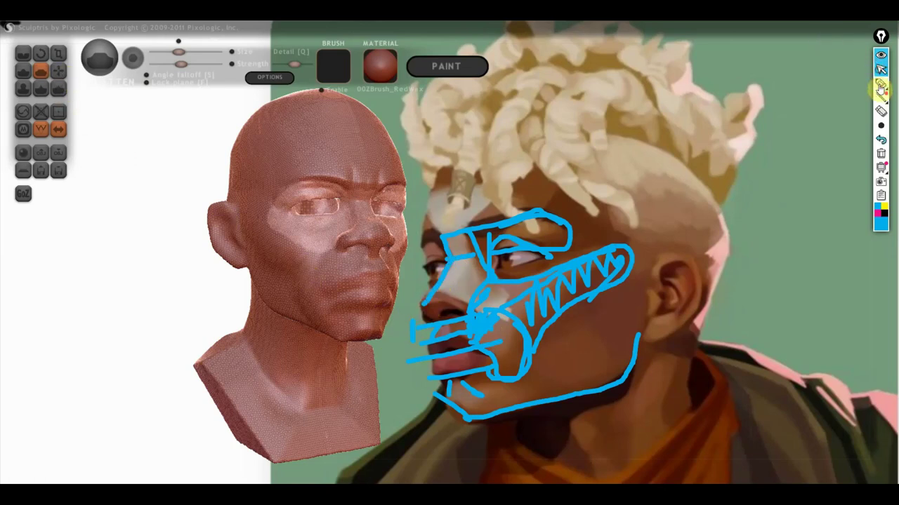
click(880, 153)
Try grabbing the nose bridge and tip outward, then undo it
mouse_move(652, 243)
mouse_down()
mouse_move(682, 258)
mouse_move(697, 252)
mouse_up()
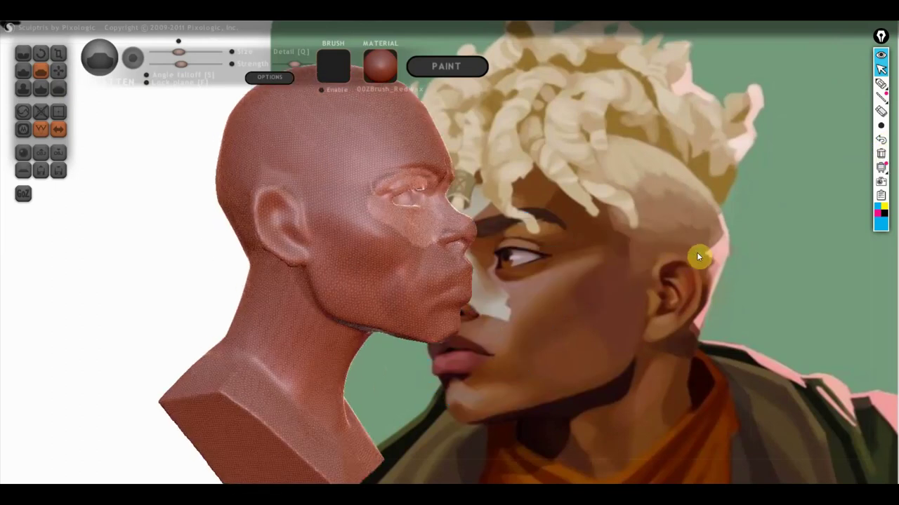
click(46, 129)
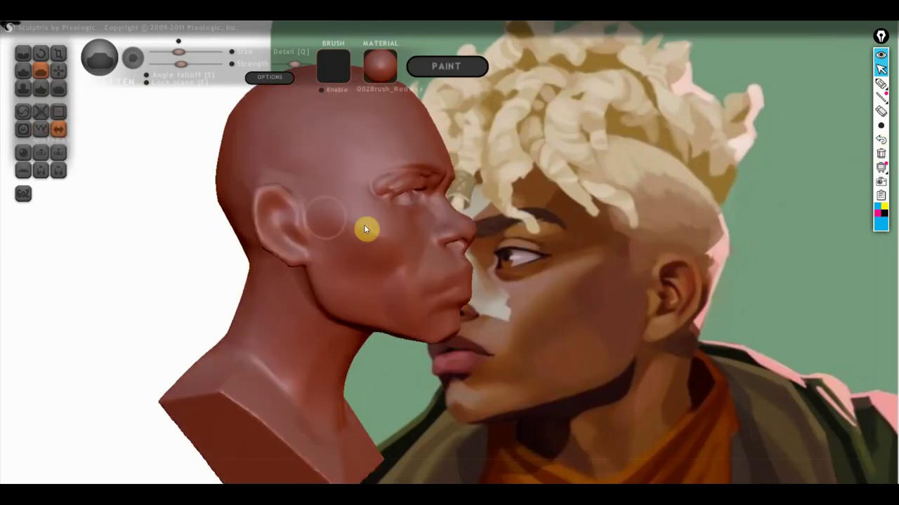
scroll(445, 222, up, 3)
scroll(459, 224, up, 3)
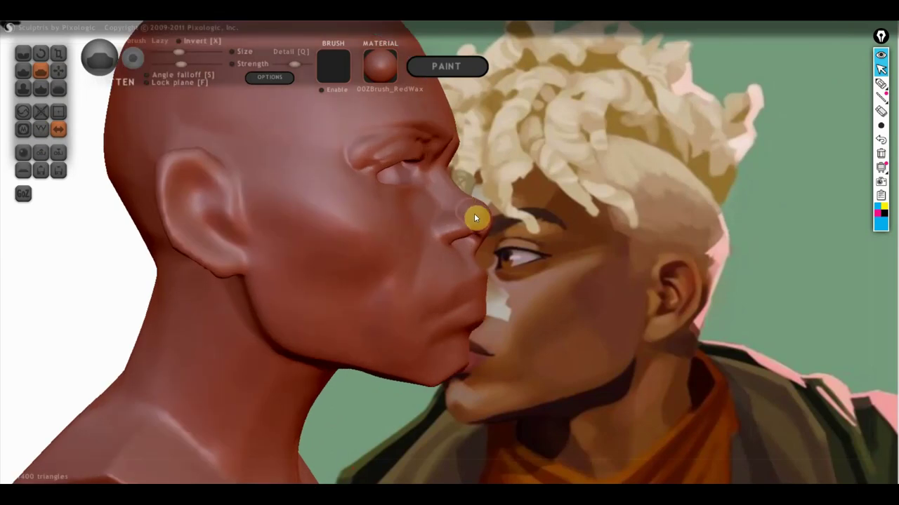
click(58, 71)
drag(431, 193, 475, 216)
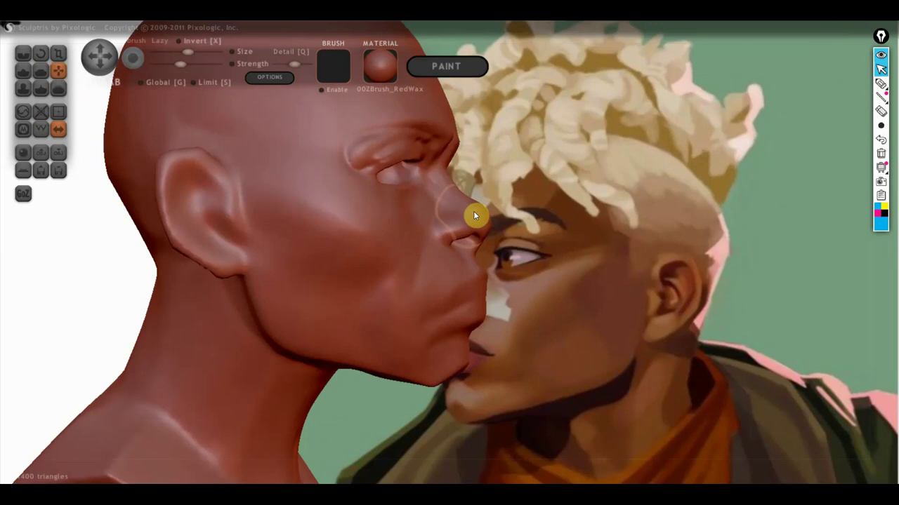
key(ctrl+z)
Soften the brow creases and re-sculpt the brow ridge and nose bridge
mouse_move(445, 159)
mouse_down()
mouse_move(452, 150)
mouse_move(452, 241)
mouse_up()
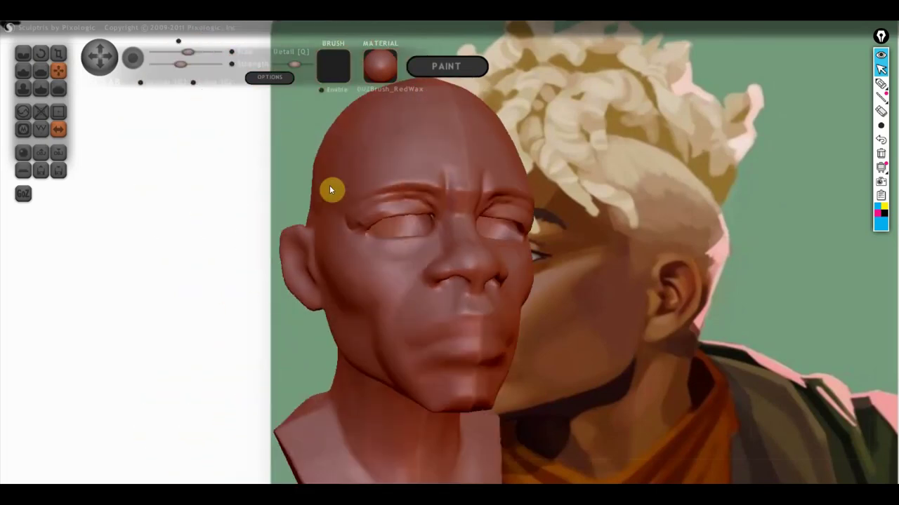
drag(370, 175, 410, 168)
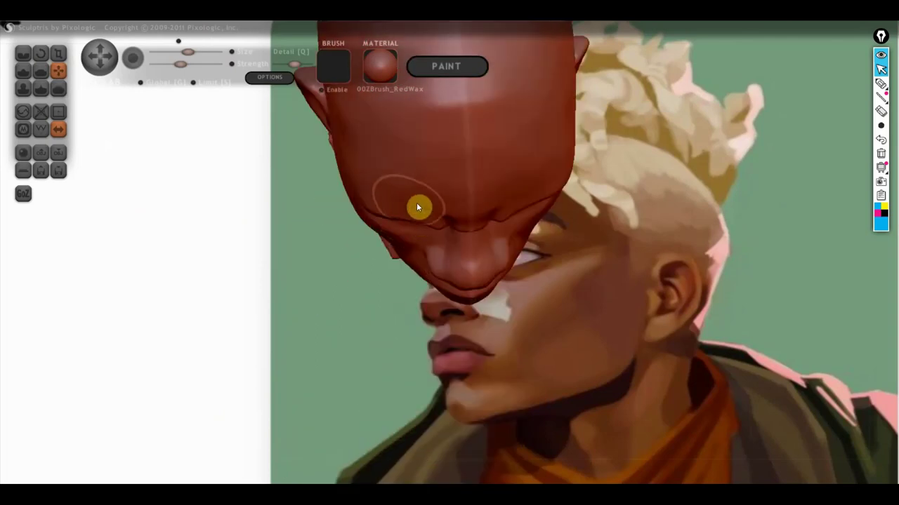
mouse_move(410, 215)
mouse_down()
mouse_move(401, 220)
mouse_move(405, 230)
mouse_move(433, 234)
mouse_up()
mouse_move(431, 234)
right_down()
mouse_move(468, 170)
mouse_move(542, 185)
right_up()
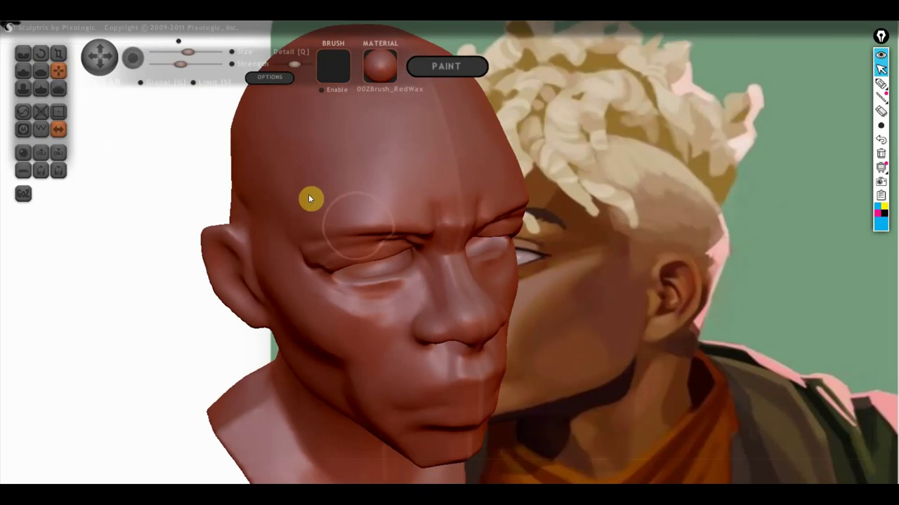
mouse_move(352, 223)
right_down()
mouse_move(419, 188)
mouse_move(427, 270)
mouse_move(447, 334)
mouse_move(476, 345)
mouse_move(444, 358)
right_up()
mouse_move(536, 383)
right_down()
mouse_move(445, 323)
mouse_move(311, 335)
right_up()
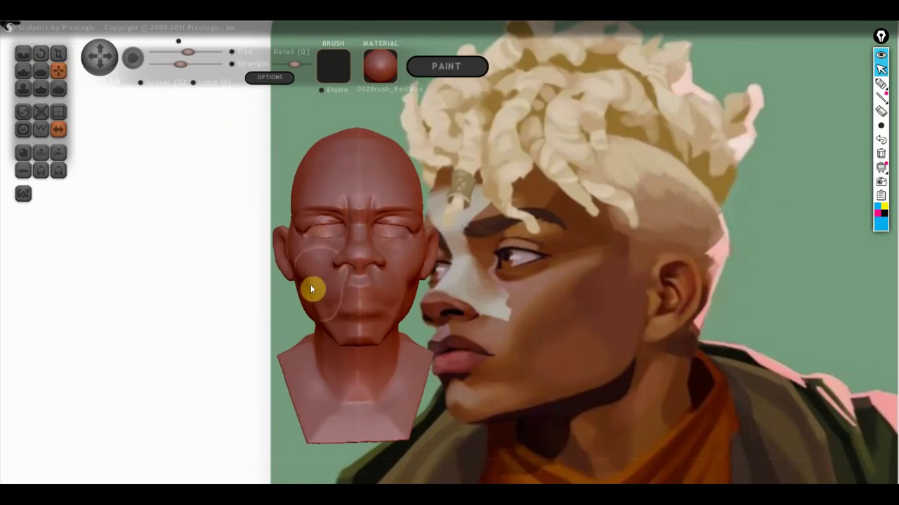
Build up the cheek, smooth the nasolabial fold and reshape the lips
scroll(457, 262, up, 2)
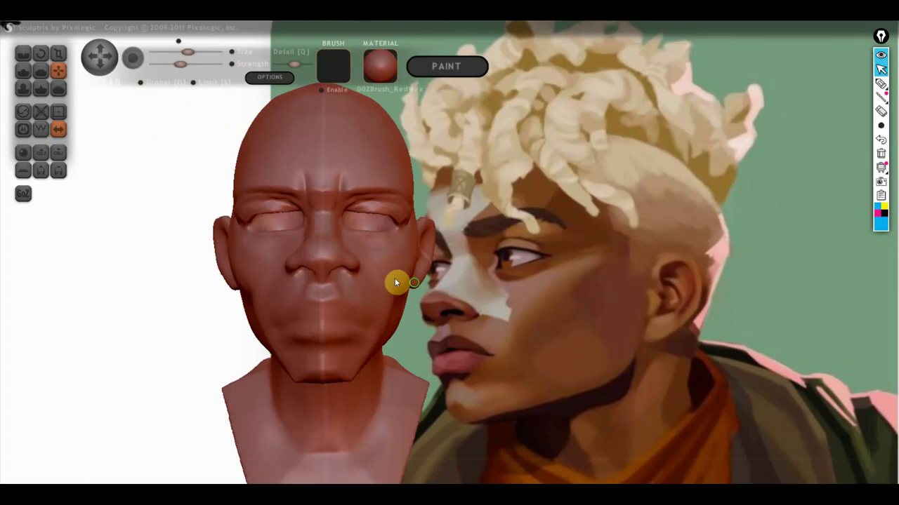
right_drag(394, 278, 296, 276)
scroll(383, 276, up, 2)
scroll(383, 276, down, 2)
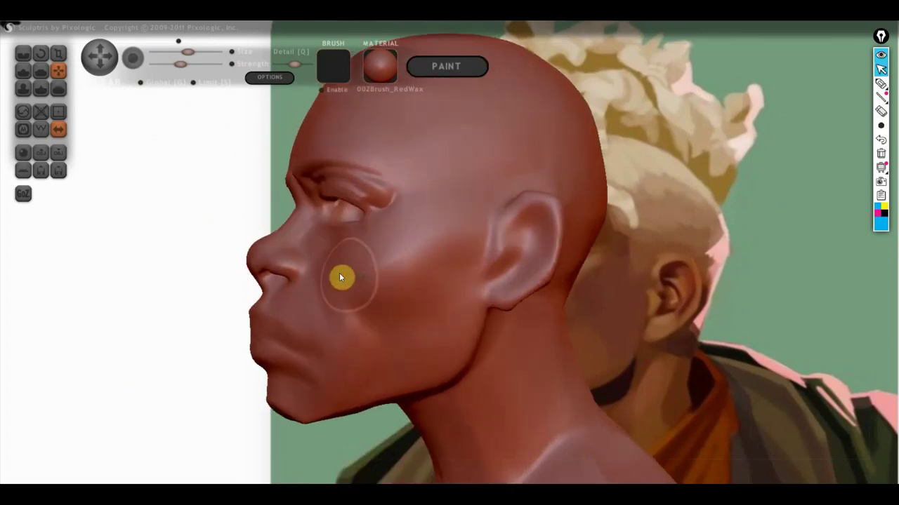
scroll(341, 274, down, 1)
mouse_move(359, 272)
mouse_down()
mouse_move(358, 304)
mouse_move(417, 253)
mouse_up()
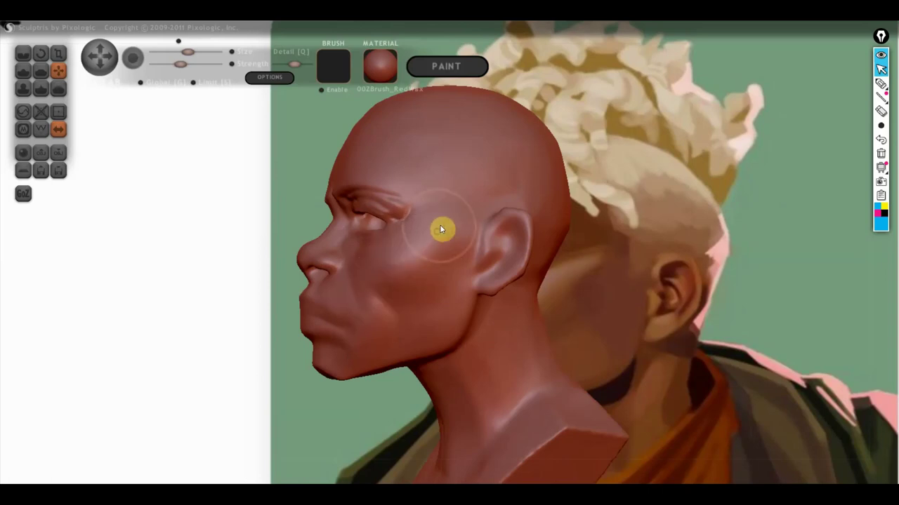
mouse_move(393, 283)
right_down()
mouse_move(430, 370)
mouse_move(403, 367)
mouse_move(381, 395)
right_up()
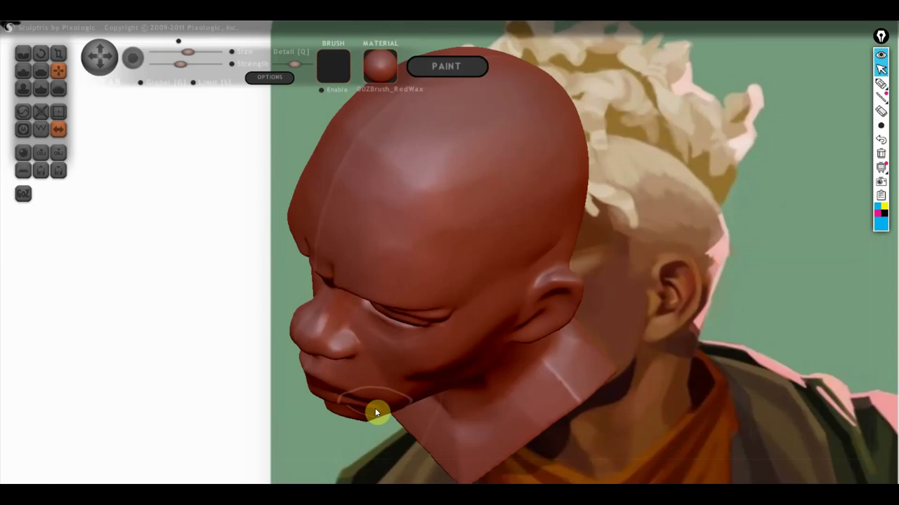
mouse_move(340, 398)
mouse_down()
mouse_move(342, 364)
mouse_move(355, 356)
mouse_up()
Refine the surface under the eye and the brow and eyelids
mouse_move(355, 356)
right_down()
mouse_move(327, 316)
mouse_move(325, 291)
mouse_move(371, 263)
mouse_move(354, 253)
mouse_move(372, 257)
right_up()
mouse_move(372, 257)
mouse_down()
mouse_move(348, 254)
mouse_move(347, 349)
mouse_move(327, 367)
mouse_move(347, 430)
mouse_move(337, 445)
mouse_move(321, 349)
mouse_move(330, 301)
mouse_move(325, 390)
mouse_move(463, 411)
mouse_up()
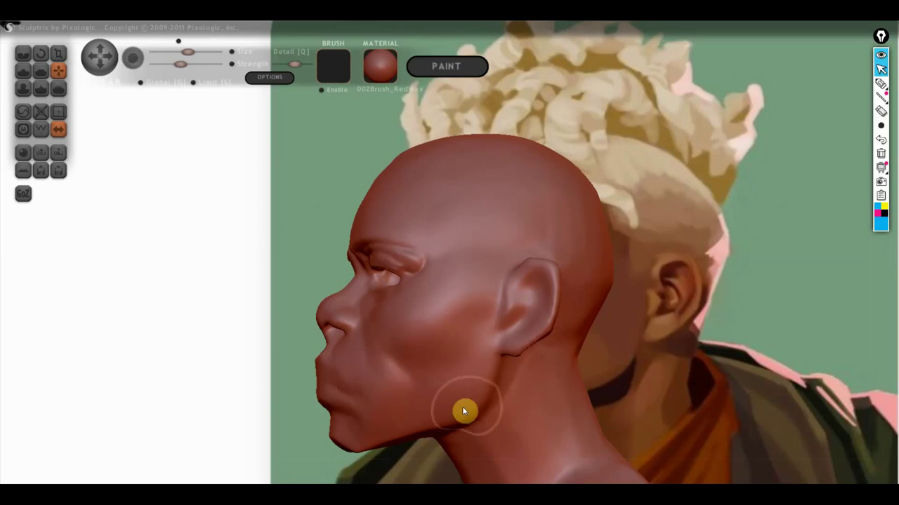
mouse_move(482, 413)
right_down()
mouse_move(660, 423)
mouse_move(377, 267)
mouse_move(351, 237)
right_up()
mouse_move(346, 223)
mouse_down()
mouse_move(294, 209)
mouse_move(326, 264)
mouse_move(371, 220)
mouse_move(396, 215)
mouse_up()
alt+right_drag(395, 215, 424, 257)
right_drag(510, 262, 550, 274)
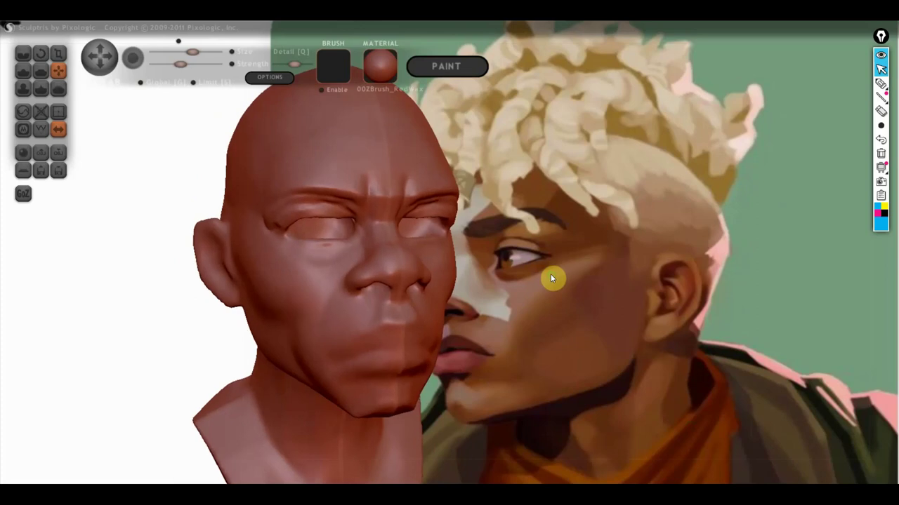
click(42, 156)
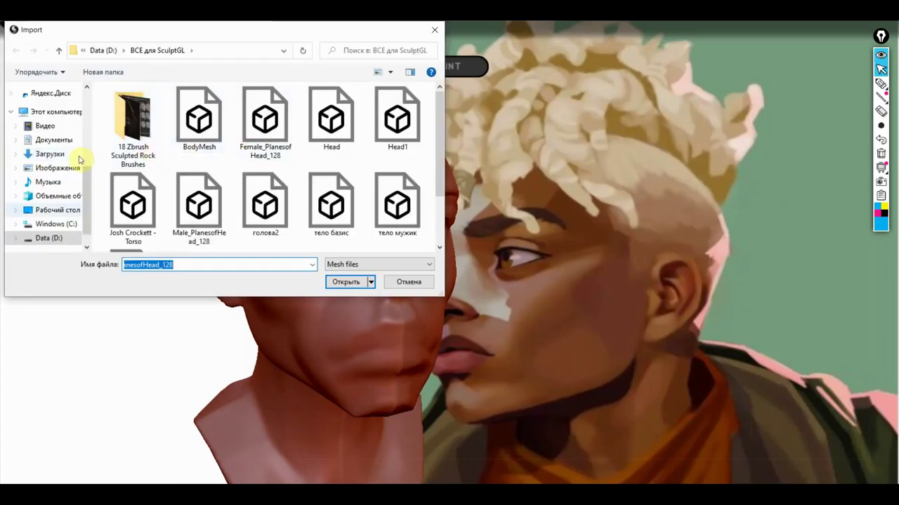
Import the finished head model from Desktop > аркейн as a new scene, then orbit it
click(58, 210)
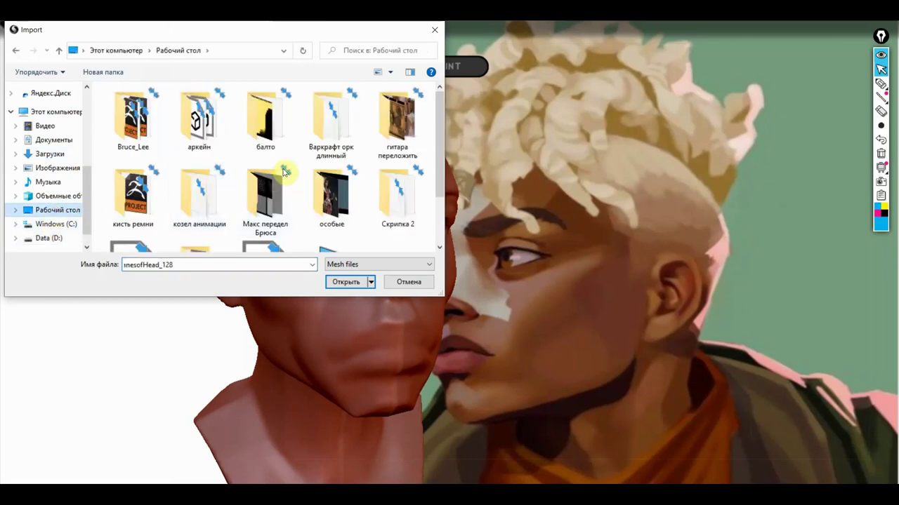
double_click(194, 138)
double_click(269, 121)
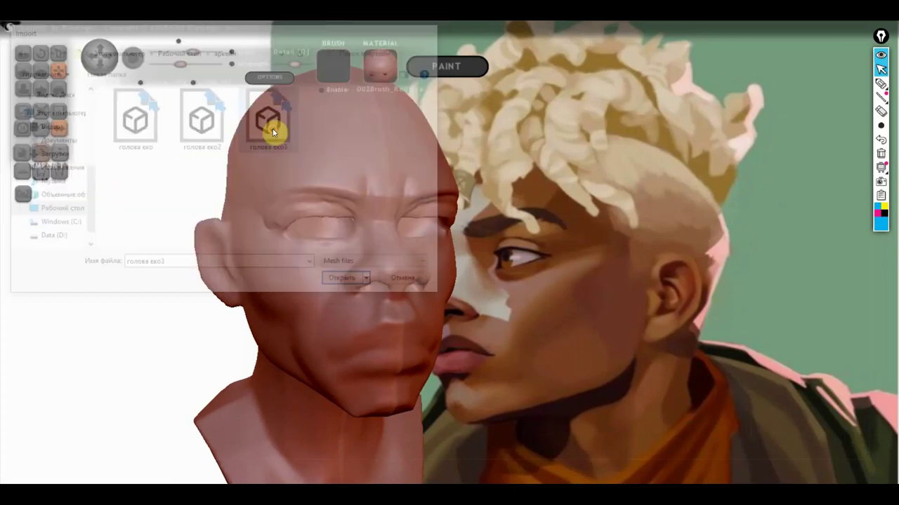
click(403, 273)
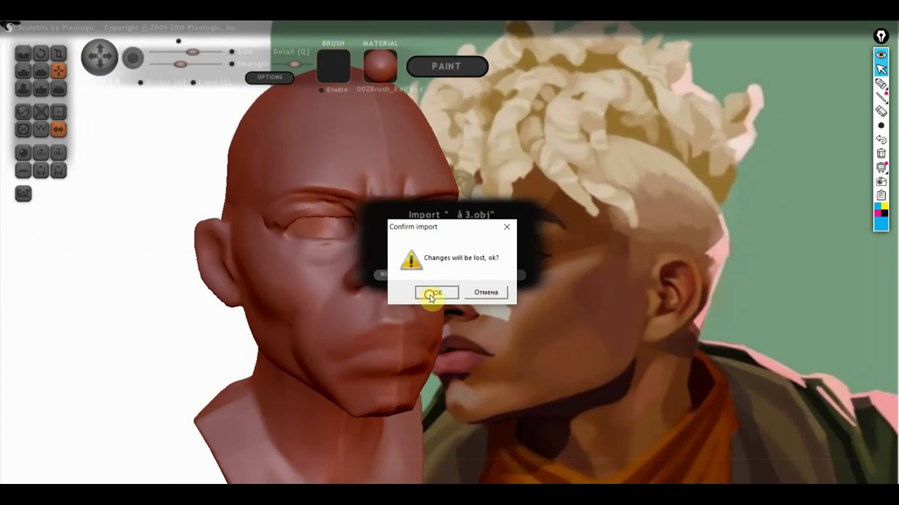
click(429, 294)
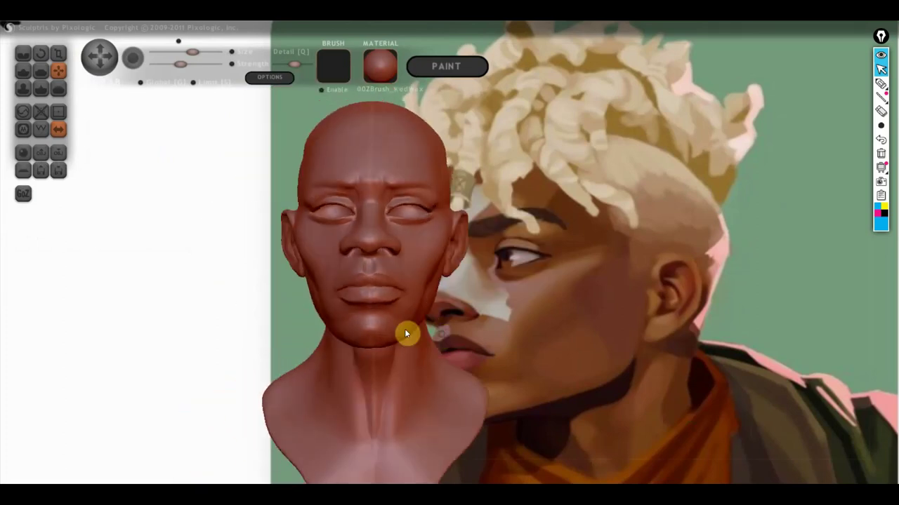
mouse_move(391, 336)
right_down()
mouse_move(441, 334)
mouse_move(343, 338)
mouse_move(299, 328)
right_up()
scroll(458, 333, up, 2)
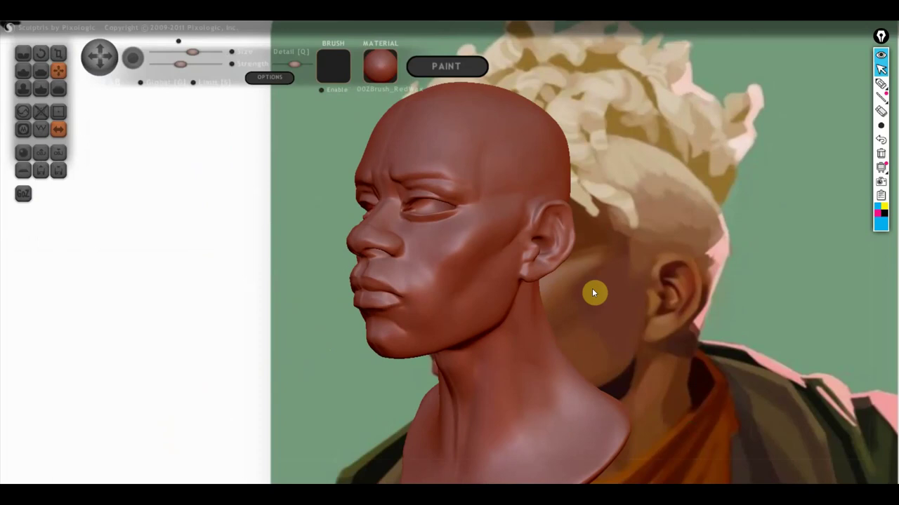
mouse_move(602, 275)
right_down()
mouse_move(601, 298)
mouse_move(586, 294)
mouse_move(702, 311)
mouse_move(718, 327)
mouse_move(706, 325)
mouse_move(722, 330)
mouse_move(706, 311)
mouse_move(726, 317)
mouse_move(478, 271)
mouse_move(642, 291)
mouse_move(538, 311)
mouse_move(567, 312)
mouse_move(551, 302)
mouse_move(553, 290)
right_up()
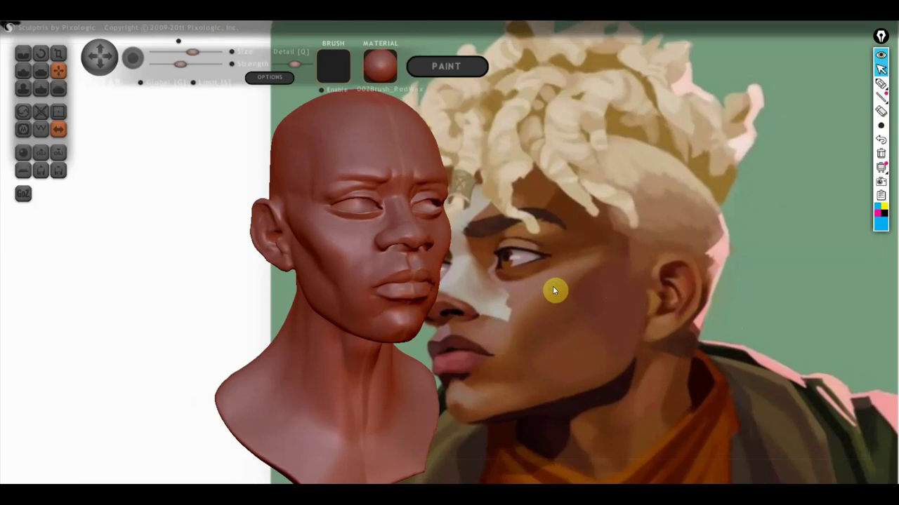